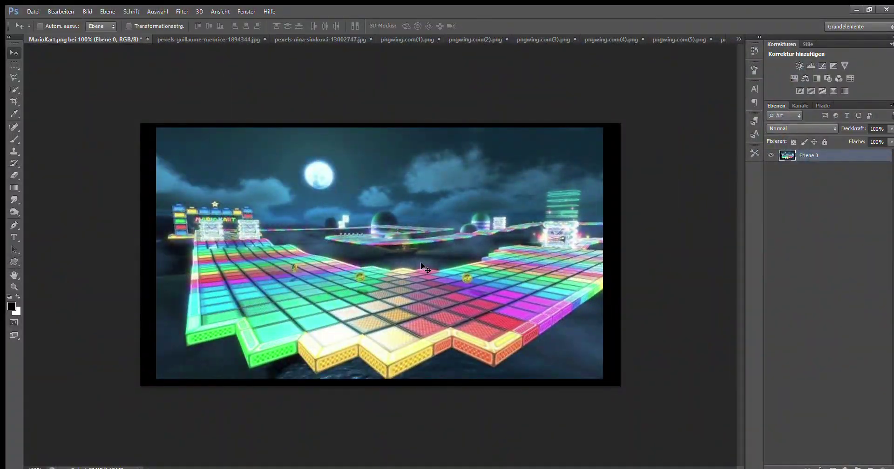
- Cut the winged red Koopa from its source image and paste it into MarioKart.png
{"action": "left_click", "coordinate": [223, 39]}
{"action": "left_click", "coordinate": [267, 39]}
{"action": "left_click", "coordinate": [352, 39]}
{"action": "key", "text": "ctrl+a"}
{"action": "key", "text": "ctrl+x"}
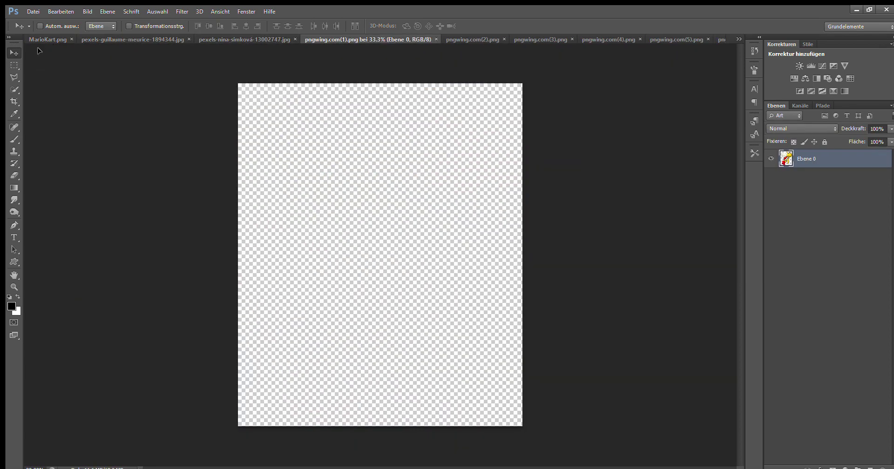
{"action": "left_click", "coordinate": [46, 39]}
{"action": "key", "text": "ctrl+v"}
- Scale the Koopa down to about 6.76% width above the left tower
{"action": "key", "text": "ctrl+t"}
{"action": "mouse_move", "coordinate": [250, 206]}
{"action": "left_mouse_down"}
{"action": "mouse_move", "coordinate": [462, 443]}
{"action": "mouse_move", "coordinate": [468, 396]}
{"action": "left_mouse_up"}
{"action": "mouse_move", "coordinate": [186, 53]}
{"action": "left_mouse_down"}
{"action": "mouse_move", "coordinate": [433, 309]}
{"action": "mouse_move", "coordinate": [239, 124]}
{"action": "mouse_move", "coordinate": [186, 99]}
{"action": "mouse_move", "coordinate": [429, 346]}
{"action": "mouse_move", "coordinate": [144, 80]}
{"action": "mouse_move", "coordinate": [307, 321]}
{"action": "mouse_move", "coordinate": [164, 84]}
{"action": "mouse_move", "coordinate": [242, 242]}
{"action": "mouse_move", "coordinate": [272, 270]}
{"action": "mouse_move", "coordinate": [193, 124]}
{"action": "mouse_move", "coordinate": [190, 140]}
{"action": "mouse_move", "coordinate": [213, 172]}
{"action": "mouse_move", "coordinate": [190, 154]}
{"action": "left_mouse_up"}
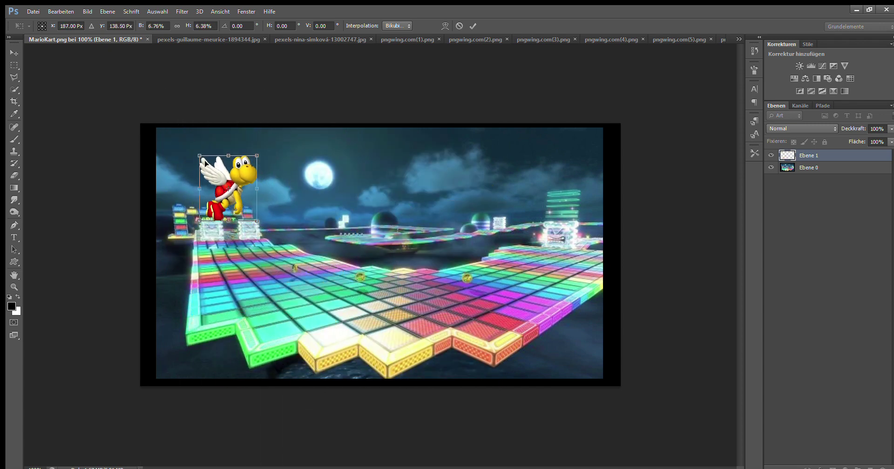
- Apply the Koopa resize and bring Bowser's kart into the Rainbow Road scene
{"action": "key", "text": "Return"}
{"action": "left_click", "coordinate": [386, 40]}
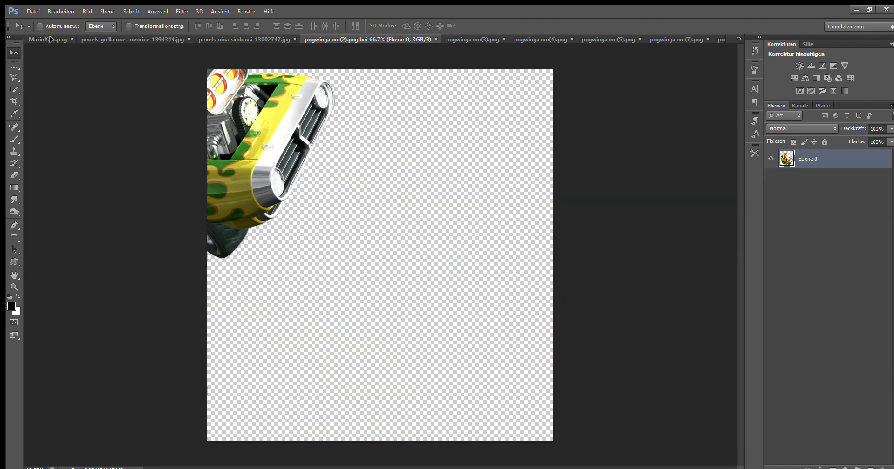
{"action": "left_click_drag", "start_coordinate": [354, 186], "coordinate": [326, 233]}
- Shrink Bowser, place him on the right track edge tilted about -24°
{"action": "key", "text": "ctrl+t"}
{"action": "mouse_move", "coordinate": [181, 71]}
{"action": "left_mouse_down"}
{"action": "mouse_move", "coordinate": [536, 360]}
{"action": "mouse_move", "coordinate": [354, 190]}
{"action": "left_mouse_up"}
{"action": "left_click_drag", "start_coordinate": [513, 185], "coordinate": [484, 299]}
{"action": "left_click_drag", "start_coordinate": [449, 386], "coordinate": [477, 272]}
{"action": "left_click_drag", "start_coordinate": [514, 186], "coordinate": [470, 242]}
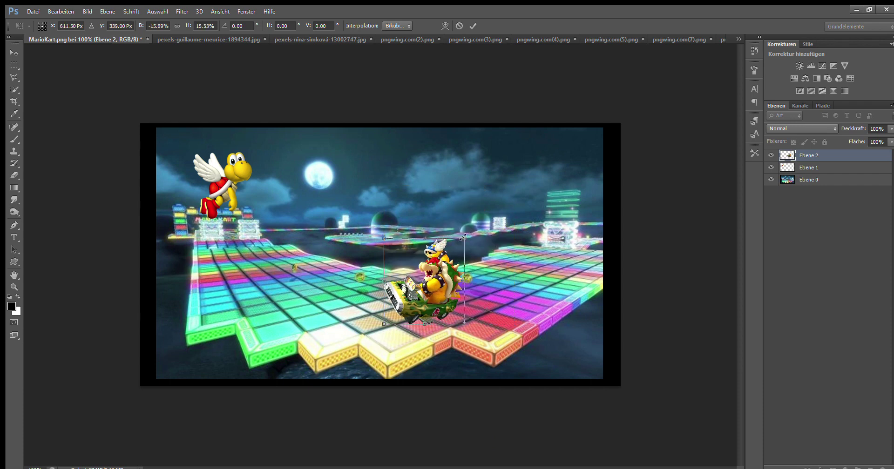
{"action": "left_click_drag", "start_coordinate": [447, 279], "coordinate": [531, 228]}
{"action": "mouse_move", "coordinate": [576, 206]}
{"action": "left_mouse_down"}
{"action": "mouse_move", "coordinate": [554, 194]}
{"action": "mouse_move", "coordinate": [556, 216]}
{"action": "left_mouse_up"}
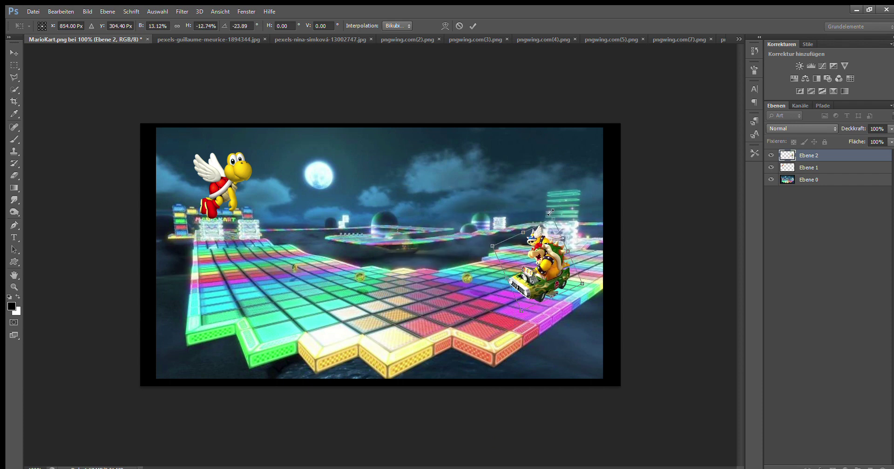
{"action": "left_click", "coordinate": [398, 39]}
{"action": "left_click", "coordinate": [439, 40]}
- Rename the Koopa layer to 'Gelbe Kröte'
{"action": "double_click", "coordinate": [815, 167]}
{"action": "type", "text": "G"}
{"action": "type", "text": "röte"}
{"action": "left_click", "coordinate": [812, 156]}
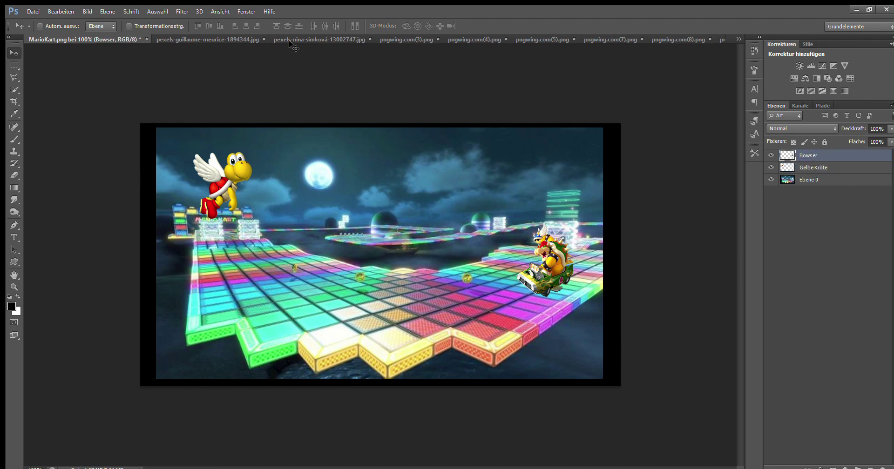
- Add Bullet Bill beside Bowser, rotated about -24°, on a layer named 'Noob Rakete'
{"action": "left_click", "coordinate": [384, 39]}
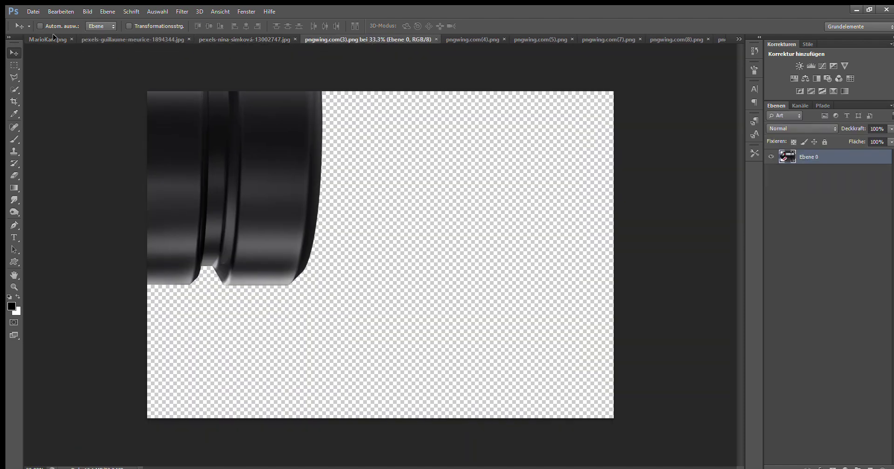
{"action": "mouse_move", "coordinate": [384, 179]}
{"action": "left_mouse_down"}
{"action": "mouse_move", "coordinate": [459, 328]}
{"action": "mouse_move", "coordinate": [175, 141]}
{"action": "mouse_move", "coordinate": [284, 428]}
{"action": "mouse_move", "coordinate": [242, 168]}
{"action": "mouse_move", "coordinate": [261, 401]}
{"action": "mouse_move", "coordinate": [352, 289]}
{"action": "left_mouse_up"}
{"action": "key", "text": "ctrl+t"}
{"action": "mouse_move", "coordinate": [334, 342]}
{"action": "left_mouse_down"}
{"action": "mouse_move", "coordinate": [489, 200]}
{"action": "mouse_move", "coordinate": [470, 260]}
{"action": "left_mouse_up"}
{"action": "left_click_drag", "start_coordinate": [498, 223], "coordinate": [508, 218]}
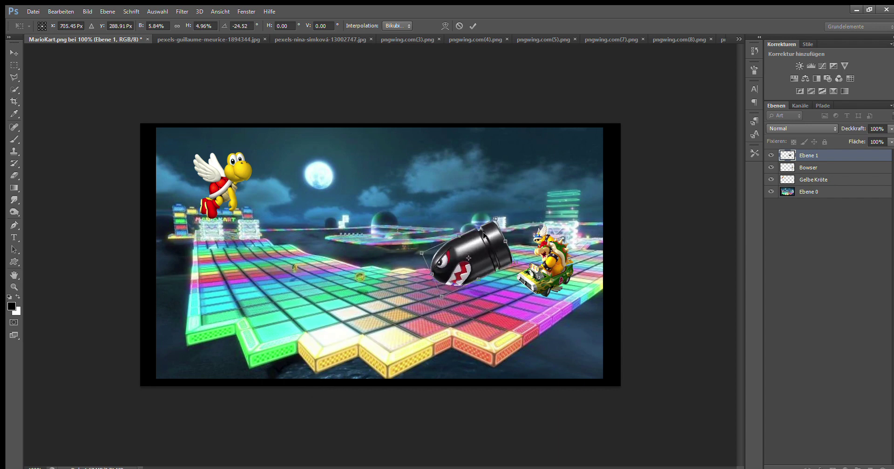
{"action": "key", "text": "Return"}
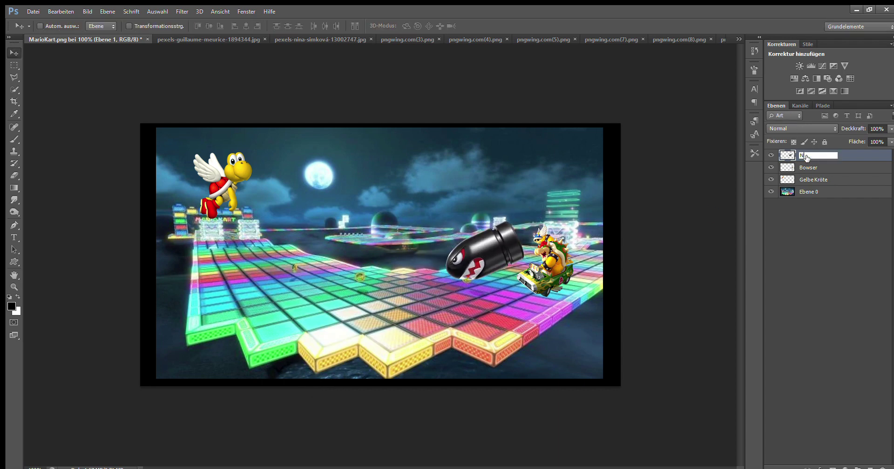
{"action": "type", "text": "ob Rakete"}
{"action": "key", "text": "Return"}
- Add Luigi on Yoshi, scaled down, mirrored horizontally and flying in the sky
{"action": "left_click", "coordinate": [399, 40]}
{"action": "key", "text": "ctrl+w"}
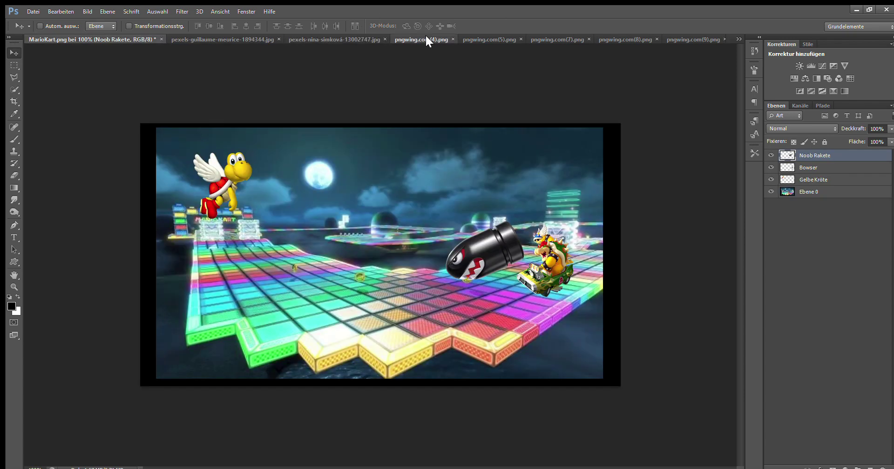
{"action": "left_click", "coordinate": [425, 39]}
{"action": "left_click_drag", "start_coordinate": [379, 199], "coordinate": [302, 211]}
{"action": "key", "text": "ctrl+t"}
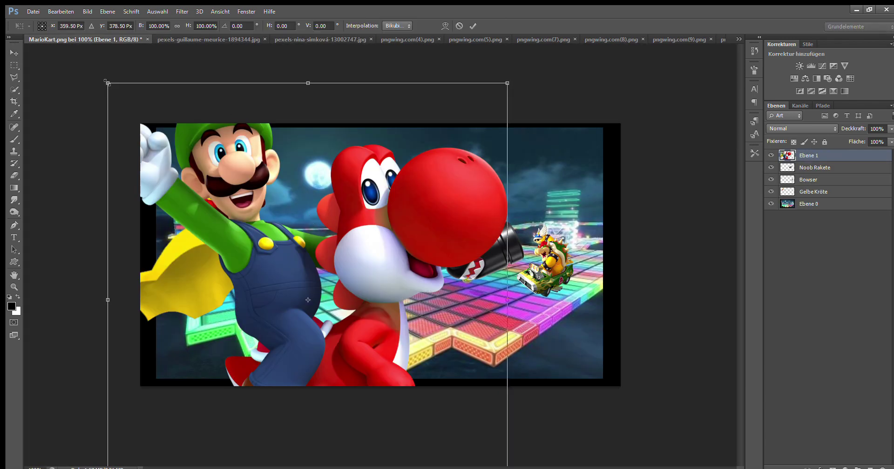
{"action": "left_click_drag", "start_coordinate": [103, 78], "coordinate": [393, 354]}
{"action": "left_click_drag", "start_coordinate": [450, 409], "coordinate": [401, 280]}
{"action": "mouse_move", "coordinate": [393, 354]}
{"action": "left_mouse_down"}
{"action": "mouse_move", "coordinate": [439, 161]}
{"action": "mouse_move", "coordinate": [431, 153]}
{"action": "left_mouse_up"}
{"action": "key", "text": "Return"}
- Name the Luigi and Yoshi layer 'Luigi' and close its emptied source image
{"action": "double_click", "coordinate": [808, 155]}
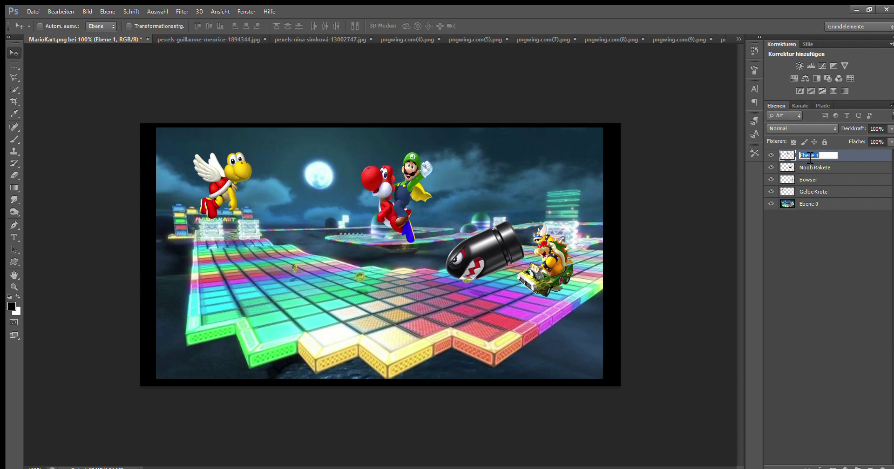
{"action": "type", "text": "Luigi"}
{"action": "key", "text": "Return"}
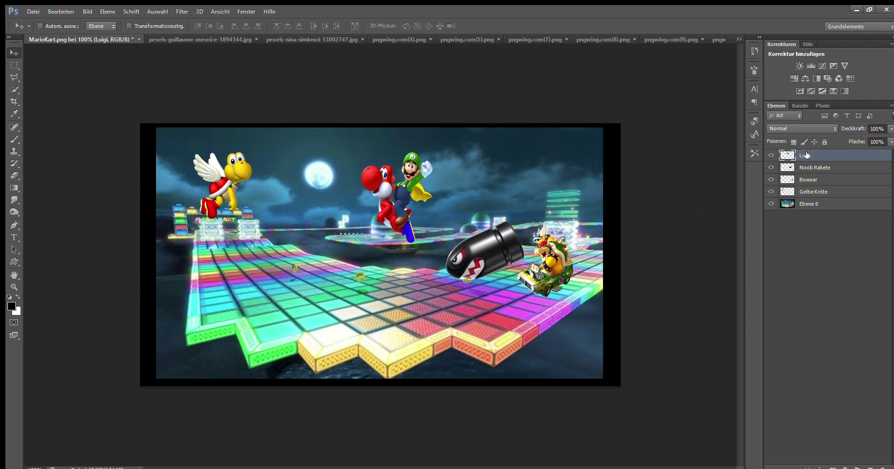
{"action": "left_click", "coordinate": [388, 36]}
{"action": "key", "text": "ctrl+w"}
- Bring the Goomba into the scene and shrink it small on the track
{"action": "left_click", "coordinate": [393, 36]}
{"action": "left_click_drag", "start_coordinate": [362, 195], "coordinate": [233, 215]}
{"action": "key", "text": "ctrl+t"}
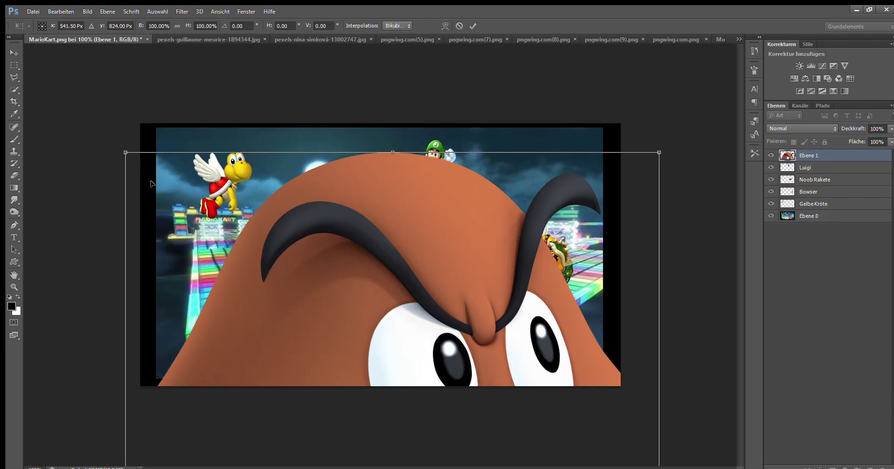
{"action": "mouse_move", "coordinate": [126, 154]}
{"action": "left_mouse_down"}
{"action": "mouse_move", "coordinate": [429, 432]}
{"action": "mouse_move", "coordinate": [344, 269]}
{"action": "left_mouse_up"}
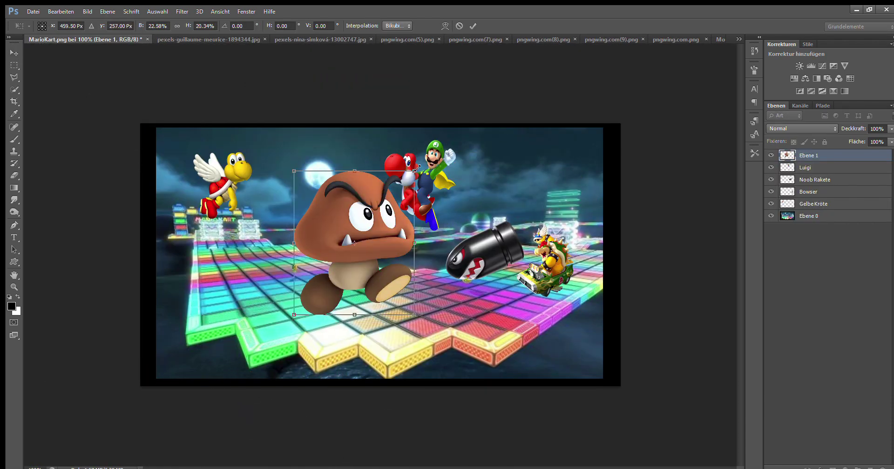
{"action": "left_click_drag", "start_coordinate": [354, 261], "coordinate": [327, 265]}
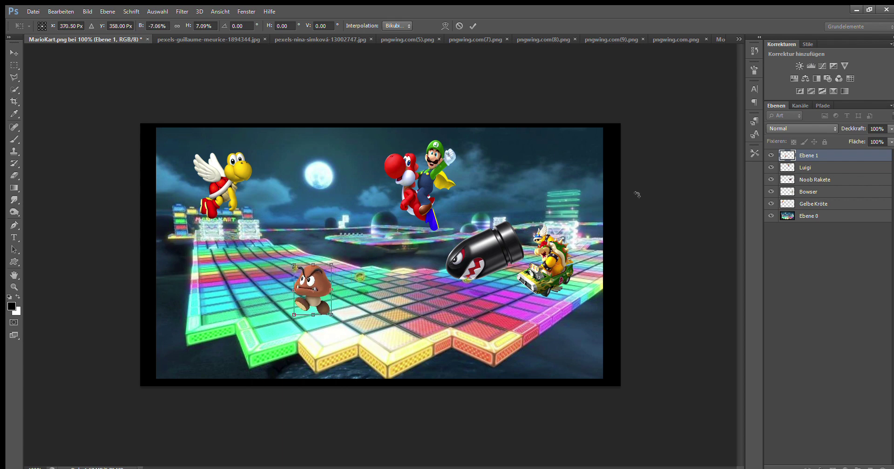
{"action": "key", "text": "Return"}
- Name the Goomba layer 'Grumpy' and reapply its transform
{"action": "double_click", "coordinate": [808, 155]}
{"action": "type", "text": "facka"}
{"action": "key", "text": "Return"}
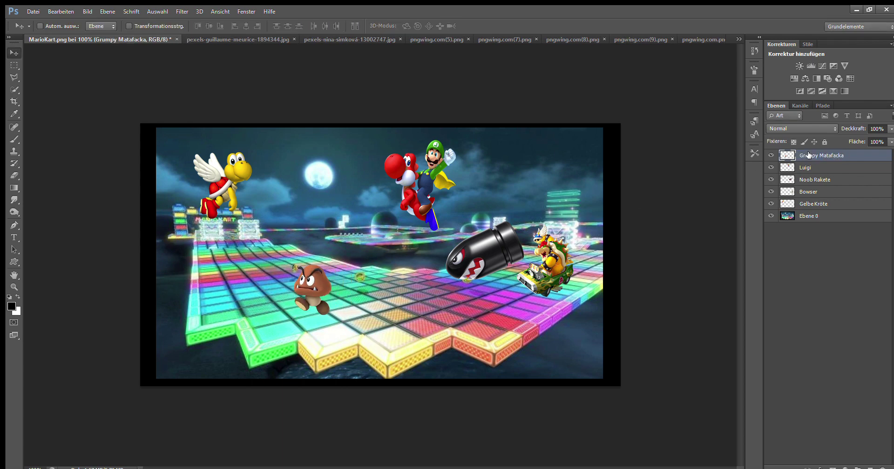
{"action": "key", "text": "BackSpace"}
{"action": "key", "text": "BackSpace"}
{"action": "key", "text": "BackSpace"}
{"action": "key", "text": "Return"}
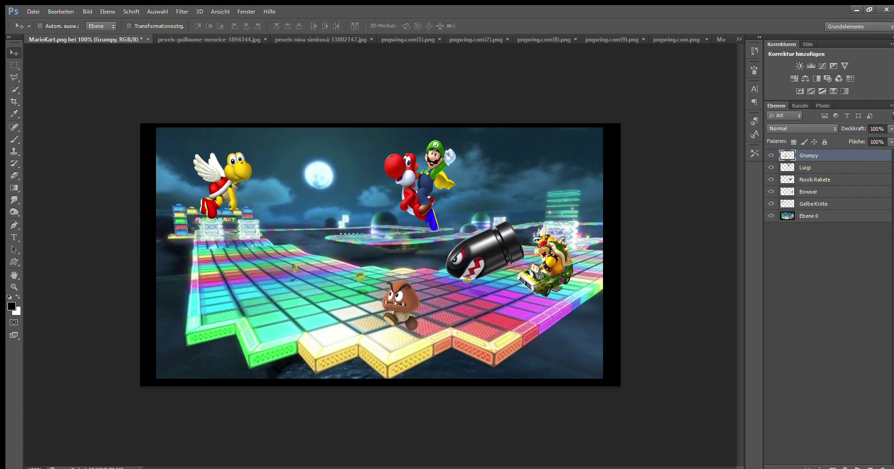
{"action": "key", "text": "ctrl+t"}
{"action": "key", "text": "Return"}
{"action": "left_click", "coordinate": [388, 39]}
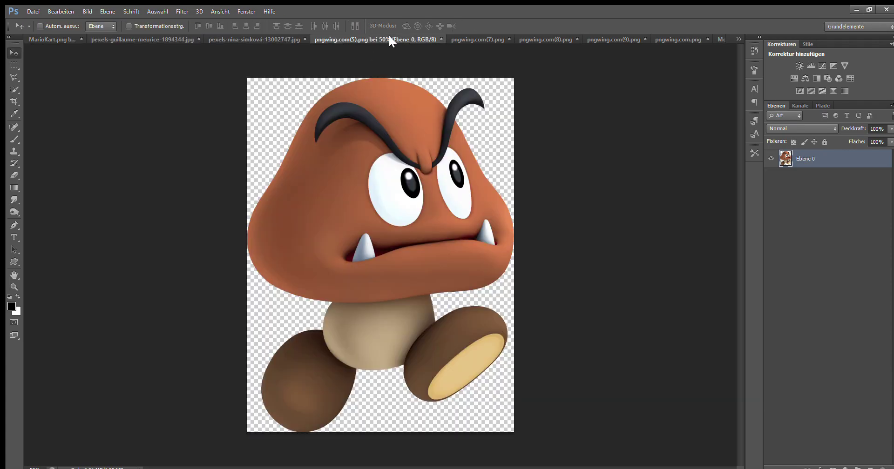
- Add Toad's kart, shrunk to about a tenth, on the left of the track
{"action": "mouse_move", "coordinate": [279, 196]}
{"action": "left_mouse_down"}
{"action": "mouse_move", "coordinate": [55, 40]}
{"action": "mouse_move", "coordinate": [326, 233]}
{"action": "left_mouse_up"}
{"action": "key", "text": "ctrl+t"}
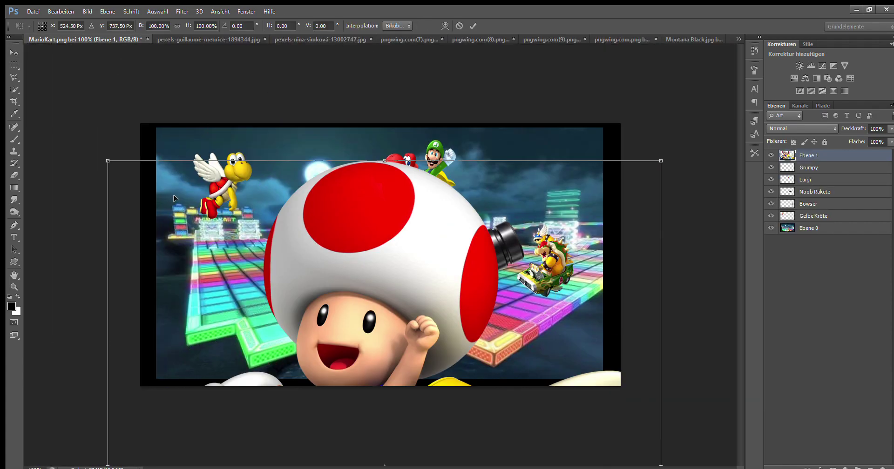
{"action": "left_click_drag", "start_coordinate": [397, 121], "coordinate": [349, 370]}
{"action": "left_click_drag", "start_coordinate": [298, 419], "coordinate": [303, 251]}
{"action": "mouse_move", "coordinate": [349, 200]}
{"action": "left_mouse_down"}
{"action": "mouse_move", "coordinate": [298, 255]}
{"action": "mouse_move", "coordinate": [320, 265]}
{"action": "mouse_move", "coordinate": [279, 256]}
{"action": "mouse_move", "coordinate": [298, 248]}
{"action": "left_mouse_up"}
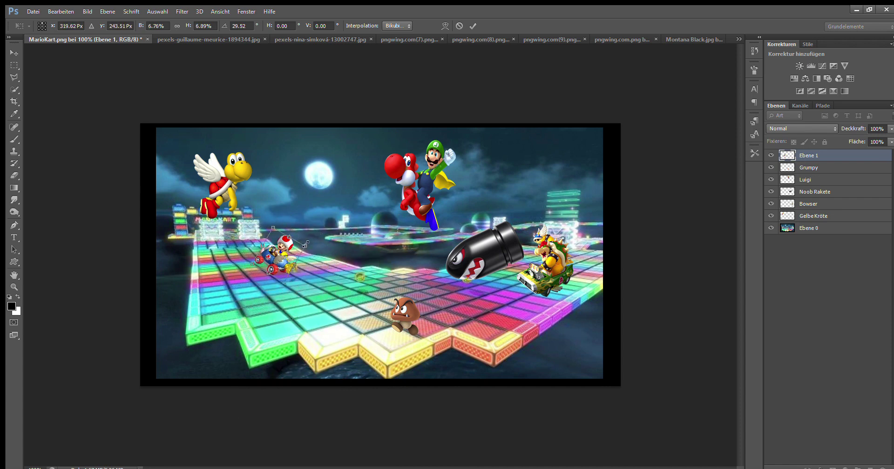
{"action": "key", "text": "Return"}
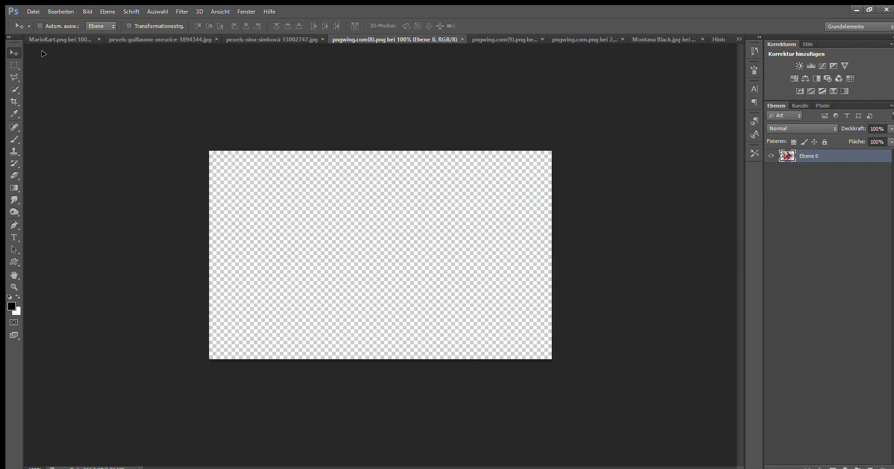
- Name the layers 'Pilzkopf' and 'Mario / Bowser'
{"action": "double_click", "coordinate": [814, 168]}
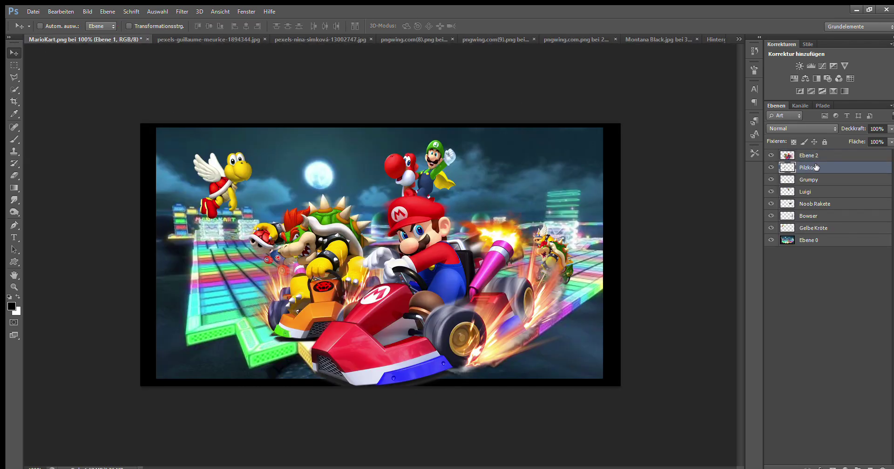
{"action": "double_click", "coordinate": [820, 159]}
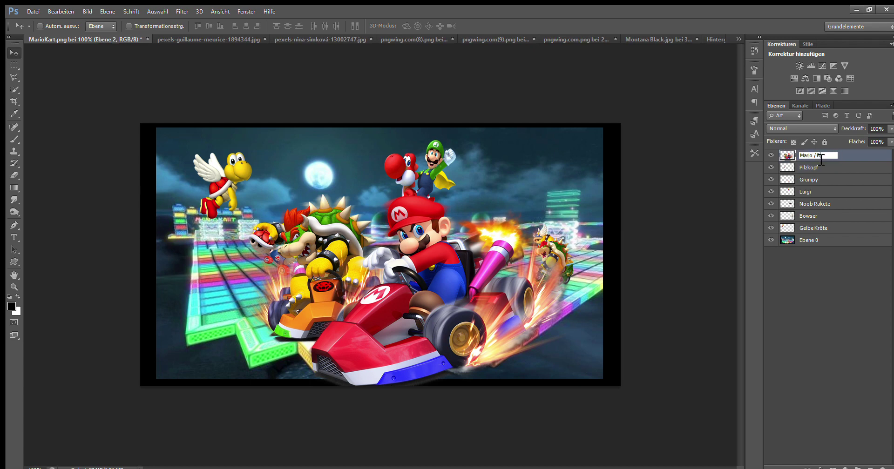
{"action": "type", "text": "owser"}
{"action": "key", "text": "Return"}
- Scale the Mario / Bowser kart down
{"action": "key", "text": "ctrl+t"}
{"action": "mouse_move", "coordinate": [538, 193]}
{"action": "left_mouse_down"}
{"action": "mouse_move", "coordinate": [406, 308]}
{"action": "mouse_move", "coordinate": [498, 239]}
{"action": "mouse_move", "coordinate": [562, 232]}
{"action": "left_mouse_up"}
{"action": "key", "text": "Return"}
- Move the Bowser layer above Noob Rakete and nudge Bowser up-right
{"action": "left_click", "coordinate": [816, 203]}
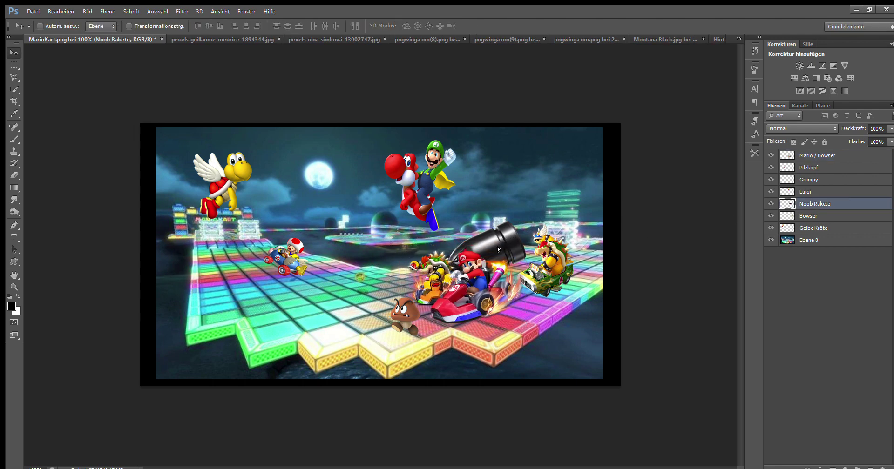
{"action": "left_click", "coordinate": [819, 215]}
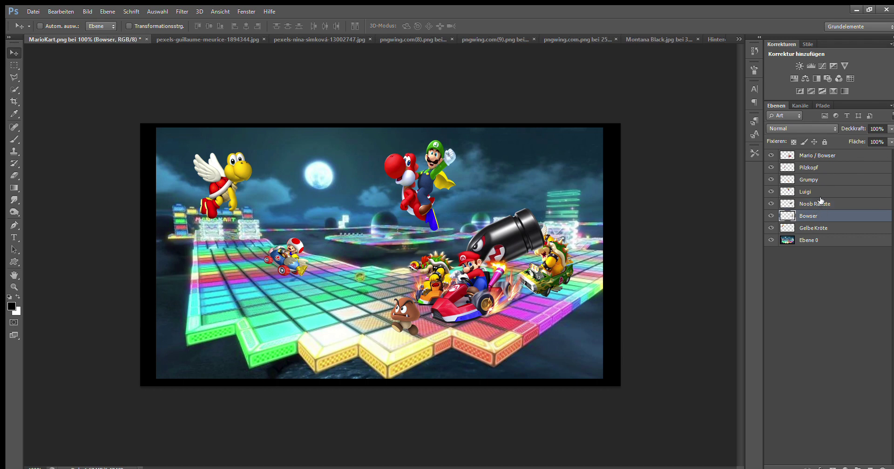
{"action": "left_click_drag", "start_coordinate": [804, 216], "coordinate": [803, 201]}
{"action": "mouse_move", "coordinate": [561, 269]}
{"action": "left_mouse_down"}
{"action": "mouse_move", "coordinate": [579, 256]}
{"action": "mouse_move", "coordinate": [574, 251]}
{"action": "left_mouse_up"}
{"action": "key", "text": "ctrl+t"}
{"action": "key", "text": "Return"}
{"action": "left_click", "coordinate": [413, 39]}
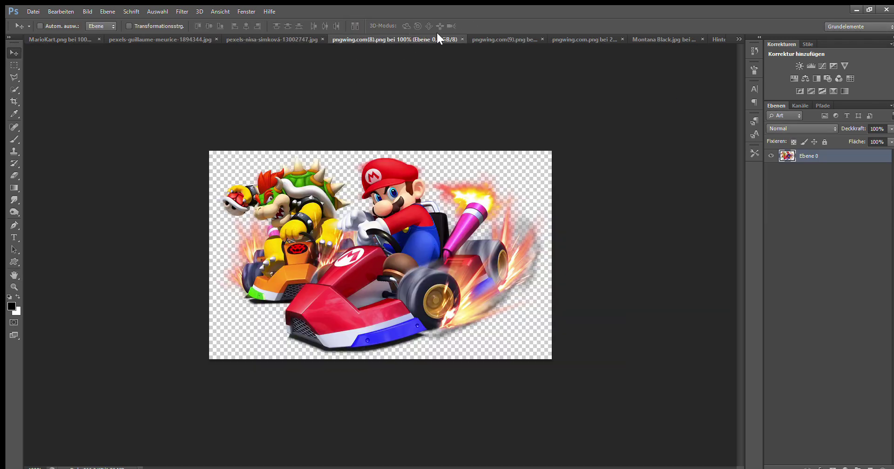
- Add Peach on her pink bike, scaled down and mirrored, on the lower-left track
{"action": "left_click", "coordinate": [451, 39]}
{"action": "mouse_move", "coordinate": [373, 233]}
{"action": "left_mouse_down"}
{"action": "mouse_move", "coordinate": [305, 269]}
{"action": "mouse_move", "coordinate": [419, 280]}
{"action": "left_mouse_up"}
{"action": "key", "text": "ctrl+t"}
{"action": "mouse_move", "coordinate": [515, 345]}
{"action": "left_mouse_down"}
{"action": "mouse_move", "coordinate": [189, 93]}
{"action": "mouse_move", "coordinate": [254, 370]}
{"action": "left_mouse_up"}
{"action": "left_click_drag", "start_coordinate": [328, 400], "coordinate": [318, 191]}
{"action": "left_click_drag", "start_coordinate": [435, 354], "coordinate": [139, 276]}
{"action": "left_click_drag", "start_coordinate": [199, 209], "coordinate": [295, 281]}
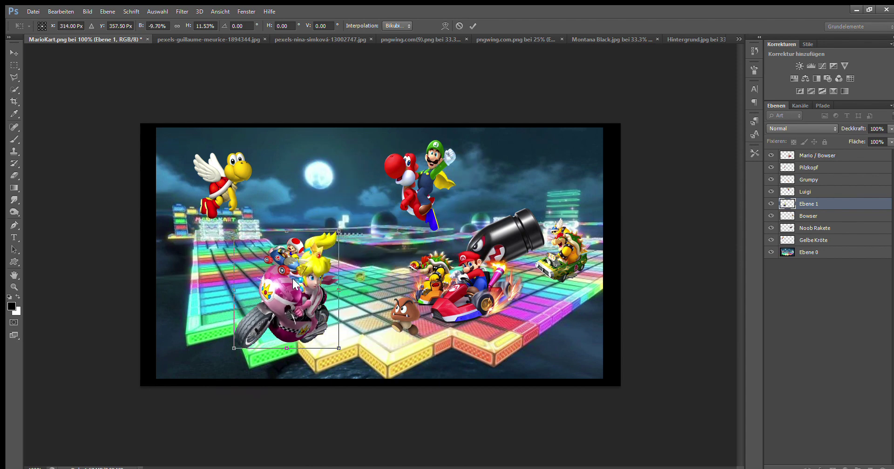
- Warp Peach, bending her corners and edges to reshape the bike
{"action": "left_click_drag", "start_coordinate": [233, 348], "coordinate": [222, 325]}
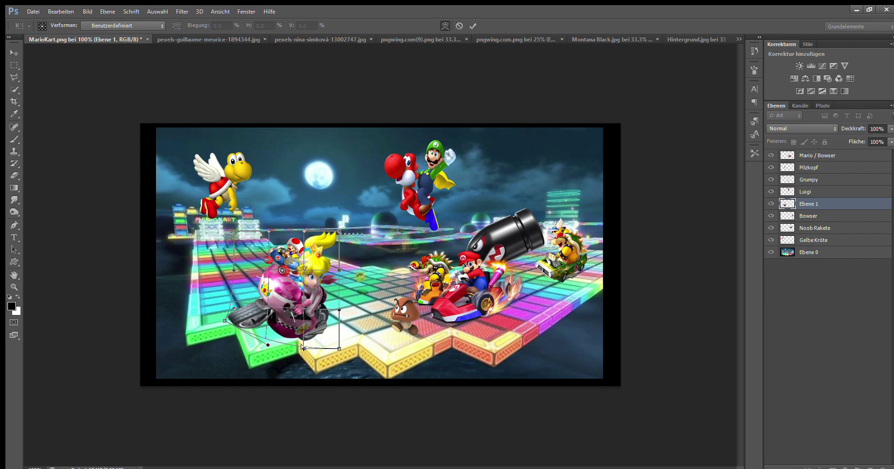
{"action": "key", "text": "Return"}
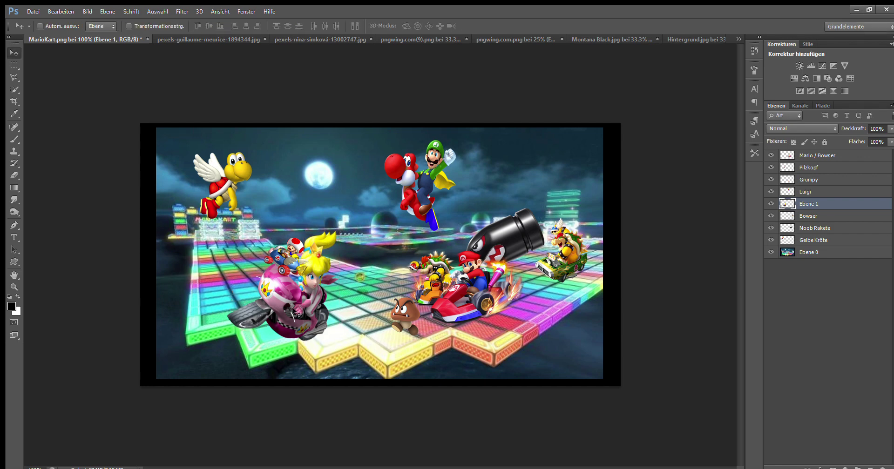
{"action": "left_click_drag", "start_coordinate": [295, 313], "coordinate": [332, 314]}
{"action": "key", "text": "ctrl+t"}
{"action": "right_click", "coordinate": [385, 254]}
{"action": "left_click_drag", "start_coordinate": [377, 232], "coordinate": [389, 246]}
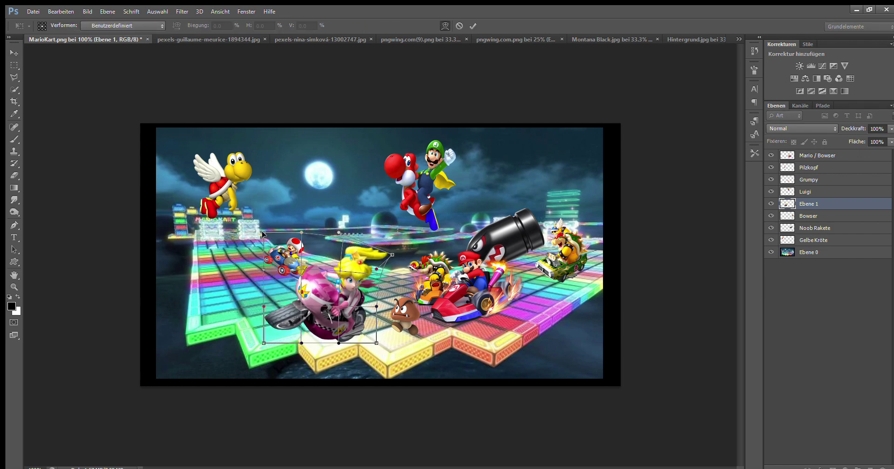
{"action": "left_click_drag", "start_coordinate": [263, 305], "coordinate": [270, 319]}
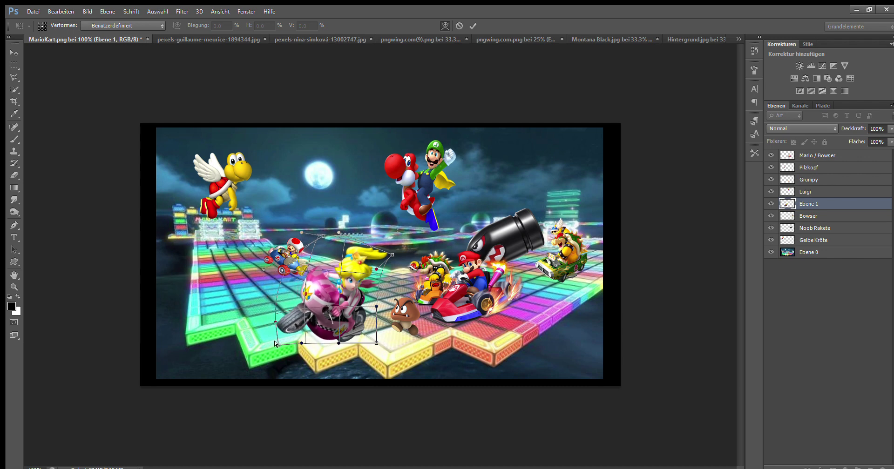
{"action": "left_click_drag", "start_coordinate": [376, 343], "coordinate": [361, 342]}
{"action": "left_click_drag", "start_coordinate": [372, 303], "coordinate": [368, 299]}
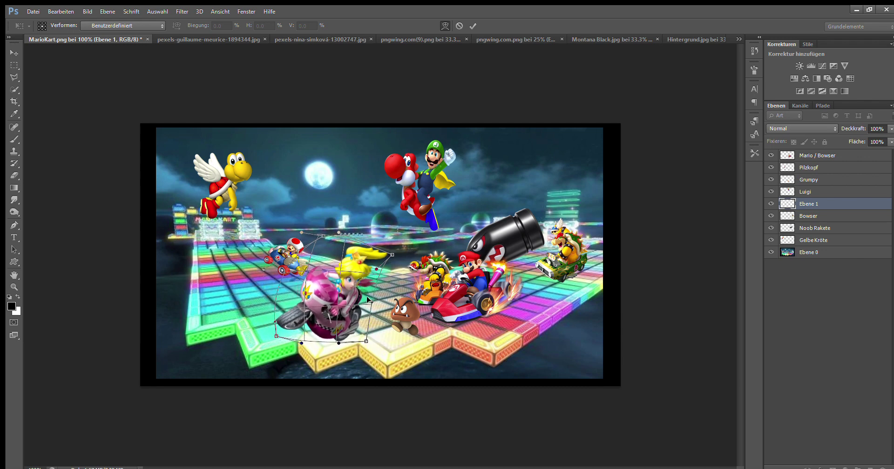
{"action": "key", "text": "Return"}
- Shrink Peach and tilt her about -9° beside the karts
{"action": "key", "text": "ctrl+t"}
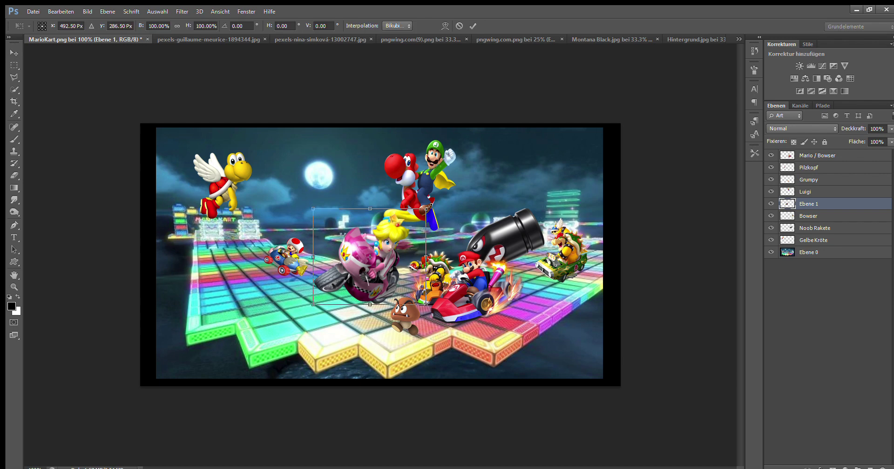
{"action": "mouse_move", "coordinate": [398, 230]}
{"action": "left_mouse_down"}
{"action": "mouse_move", "coordinate": [387, 218]}
{"action": "mouse_move", "coordinate": [418, 236]}
{"action": "left_mouse_up"}
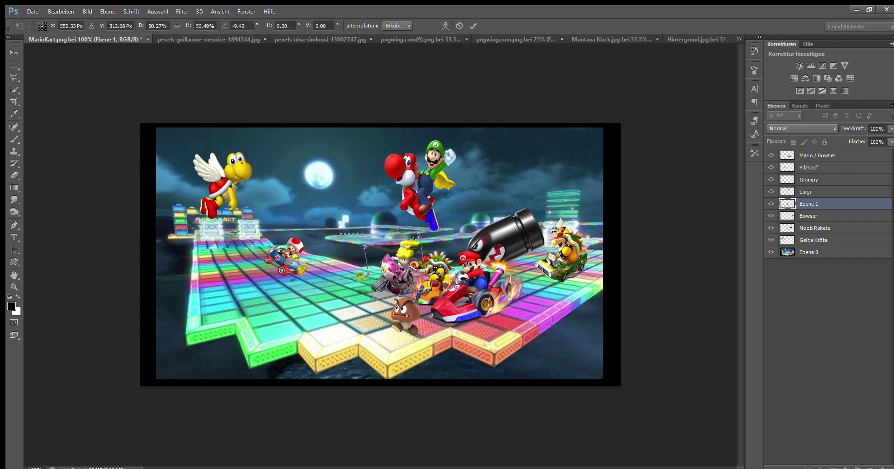
{"action": "key", "text": "Return"}
{"action": "left_click", "coordinate": [423, 39]}
- Bring Donkey Kong into the collage and shrink him on the left
{"action": "key", "text": "ctrl+w"}
{"action": "left_click", "coordinate": [443, 39]}
{"action": "left_click_drag", "start_coordinate": [298, 233], "coordinate": [193, 266]}
{"action": "key", "text": "ctrl+t"}
{"action": "mouse_move", "coordinate": [130, 194]}
{"action": "left_mouse_down"}
{"action": "mouse_move", "coordinate": [169, 109]}
{"action": "mouse_move", "coordinate": [274, 279]}
{"action": "left_mouse_up"}
{"action": "left_click_drag", "start_coordinate": [389, 280], "coordinate": [281, 279]}
{"action": "left_click_drag", "start_coordinate": [395, 146], "coordinate": [396, 286]}
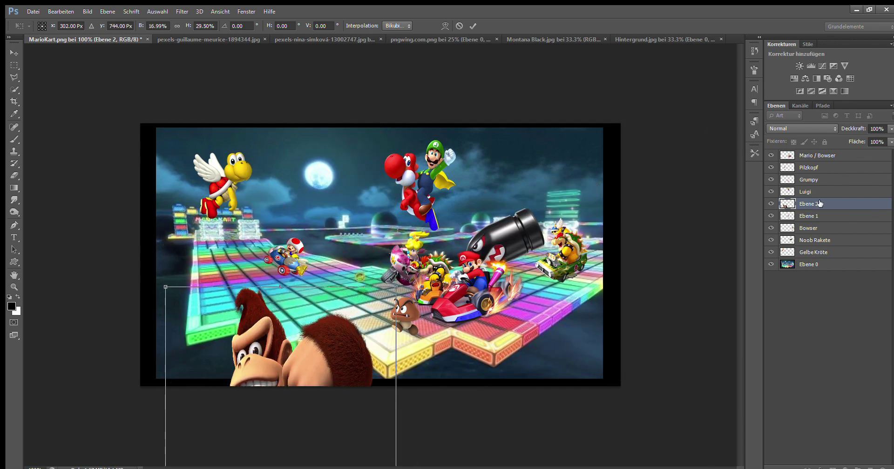
{"action": "key", "text": "Return"}
- Name the Donkey Kong and Peach layers 'Kong' and 'Peach'
{"action": "double_click", "coordinate": [810, 204]}
{"action": "type", "text": "ong"}
{"action": "double_click", "coordinate": [822, 216]}
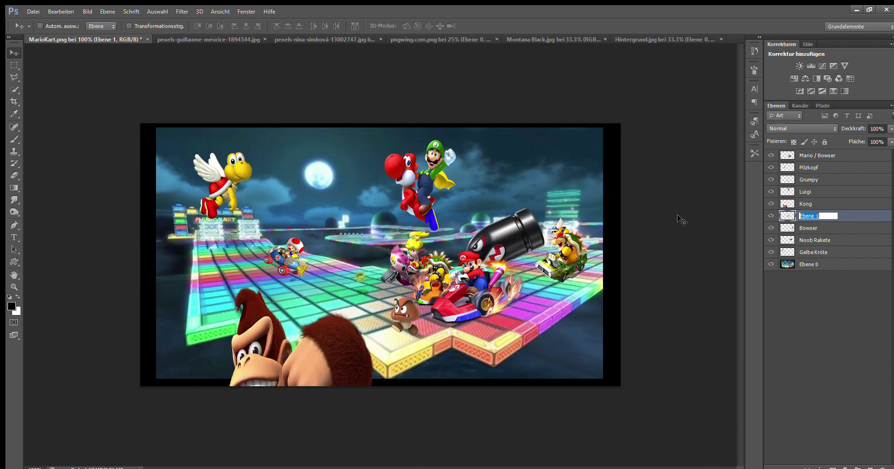
{"action": "left_click_drag", "start_coordinate": [412, 258], "coordinate": [417, 257]}
{"action": "double_click", "coordinate": [809, 217]}
{"action": "type", "text": "ach"}
{"action": "key", "text": "Return"}
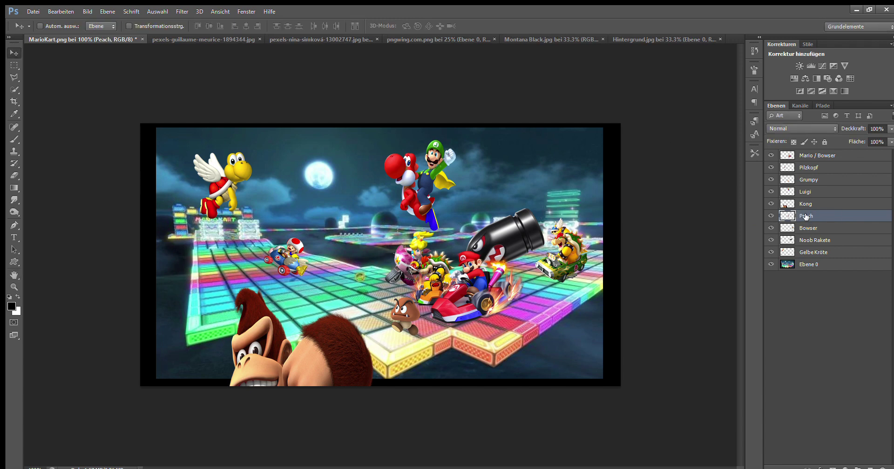
- Move Donkey Kong up and shrink him further on the left track
{"action": "left_click", "coordinate": [805, 204]}
{"action": "left_click_drag", "start_coordinate": [317, 336], "coordinate": [314, 201]}
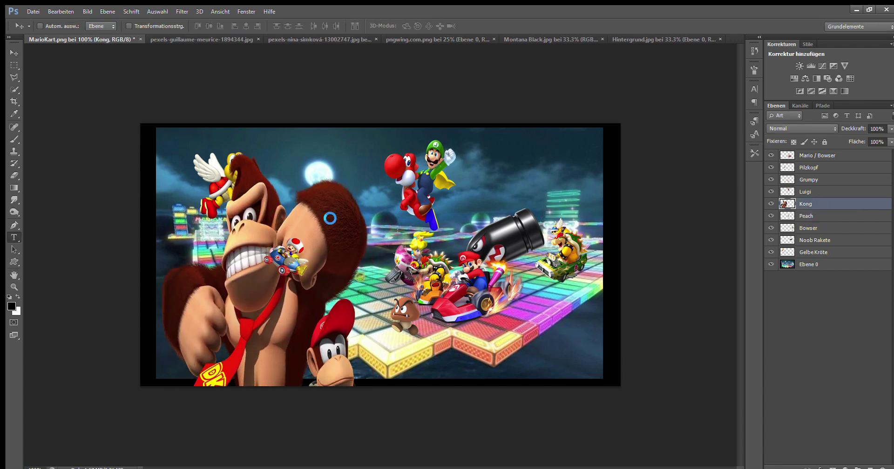
{"action": "key", "text": "ctrl+t"}
{"action": "mouse_move", "coordinate": [160, 128]}
{"action": "left_mouse_down"}
{"action": "mouse_move", "coordinate": [263, 252]}
{"action": "mouse_move", "coordinate": [305, 252]}
{"action": "left_mouse_up"}
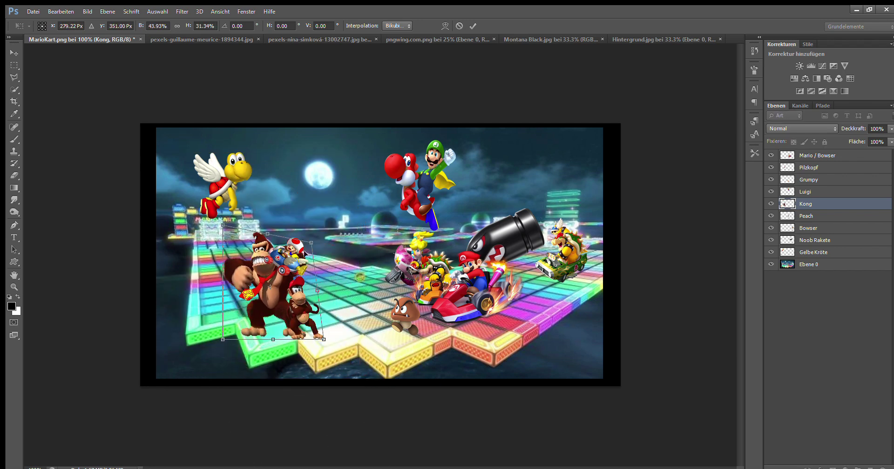
{"action": "mouse_move", "coordinate": [309, 241]}
{"action": "left_mouse_down"}
{"action": "mouse_move", "coordinate": [310, 263]}
{"action": "mouse_move", "coordinate": [289, 251]}
{"action": "left_mouse_up"}
{"action": "key", "text": "Return"}
- Restack the Kong layer just below Mario / Bowser
{"action": "left_click_drag", "start_coordinate": [804, 199], "coordinate": [808, 165]}
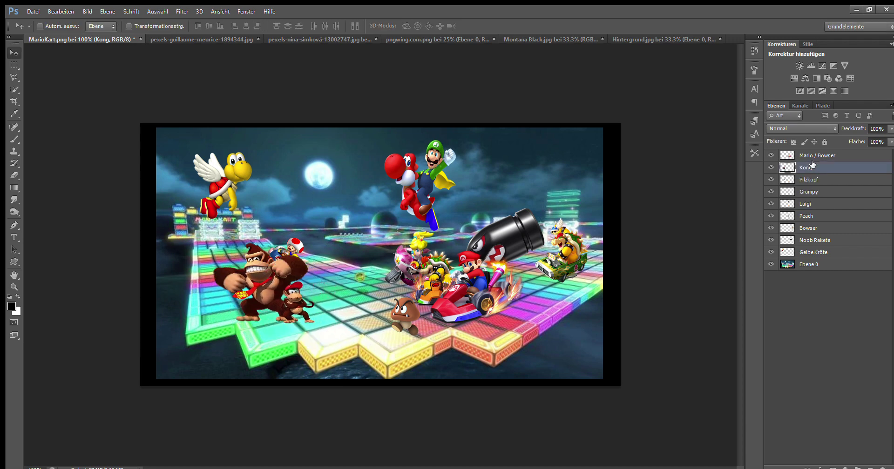
{"action": "left_click_drag", "start_coordinate": [288, 260], "coordinate": [289, 268]}
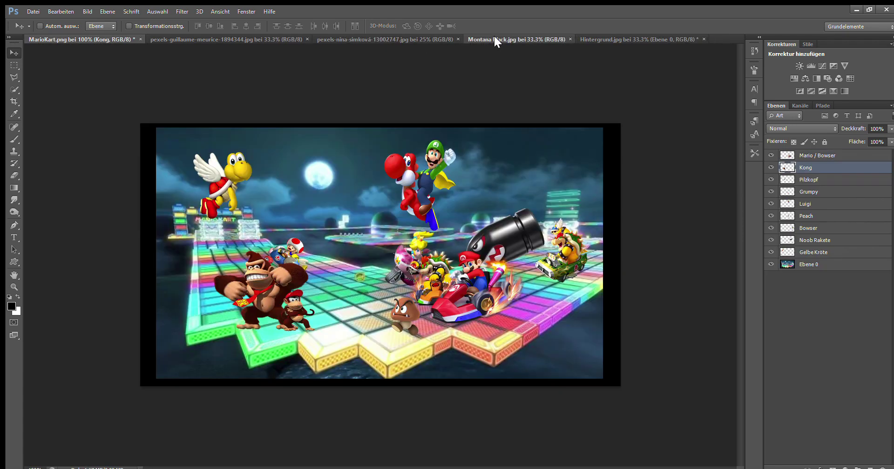
{"action": "left_click", "coordinate": [494, 39]}
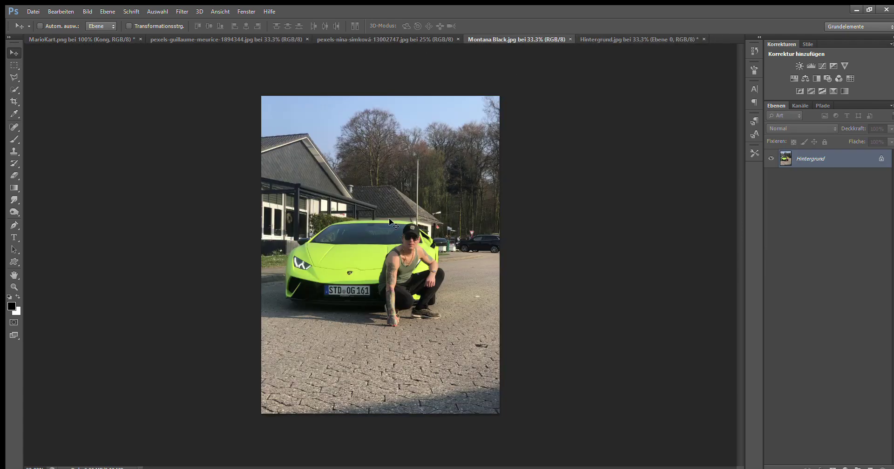
- Quick-select the lime-green car and crouching man, undoing an accidental move
{"action": "key", "text": "w"}
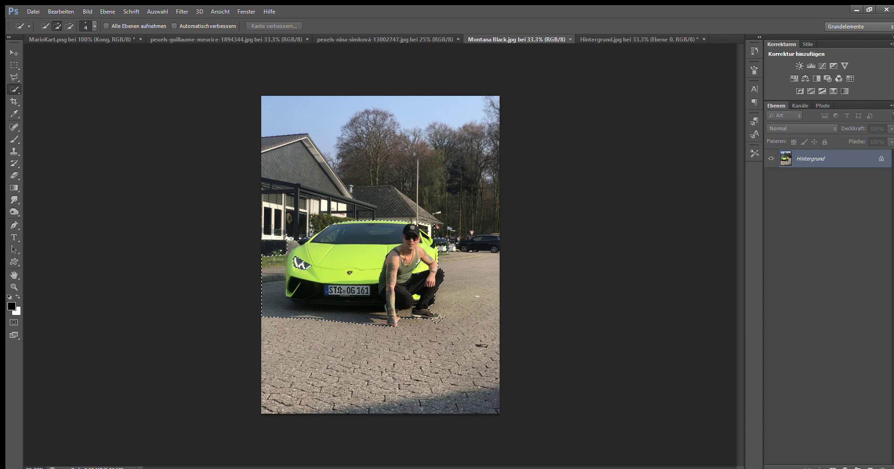
{"action": "key", "text": "v"}
{"action": "left_click_drag", "start_coordinate": [339, 290], "coordinate": [382, 223]}
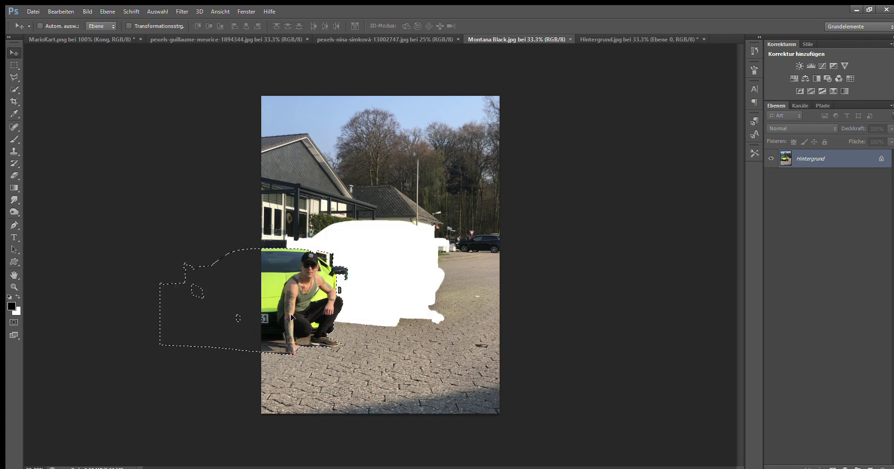
{"action": "key", "text": "ctrl+z"}
{"action": "key", "text": "w"}
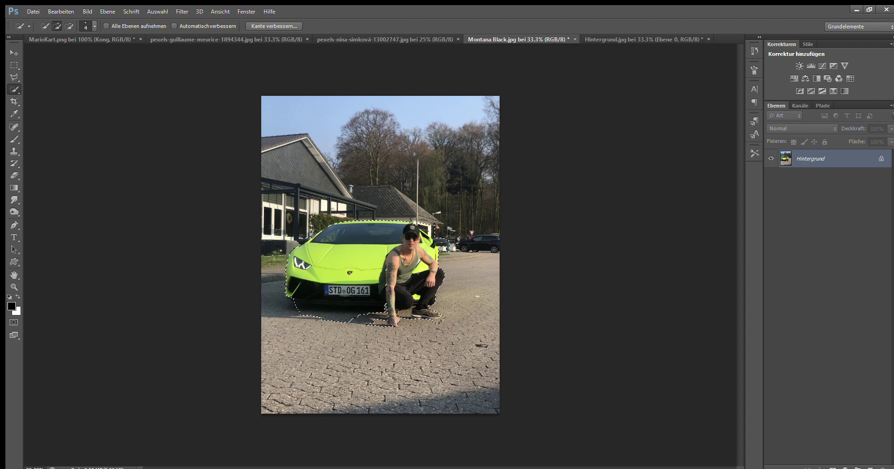
- Move the cut-out car and man into MarioKart.png, scaled down and centred on the track
{"action": "key", "text": "v"}
{"action": "left_click_drag", "start_coordinate": [363, 275], "coordinate": [383, 246]}
{"action": "key", "text": "ctrl+t"}
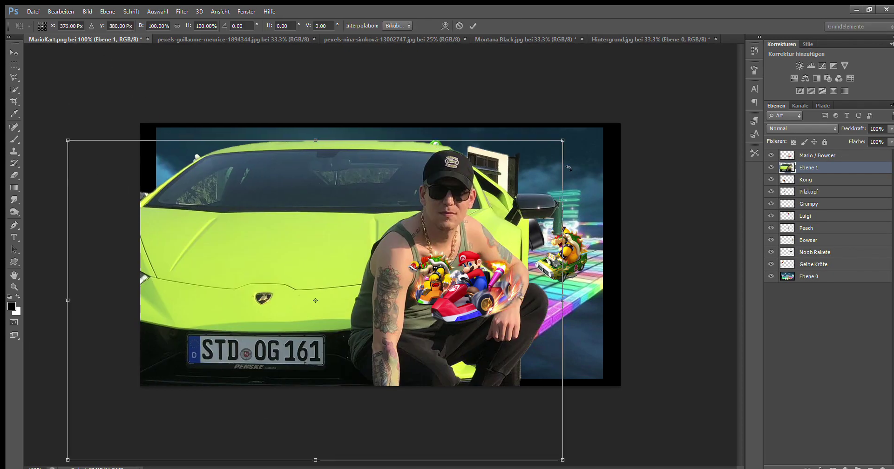
{"action": "left_click_drag", "start_coordinate": [564, 140], "coordinate": [259, 329]}
{"action": "left_click_drag", "start_coordinate": [176, 365], "coordinate": [360, 248]}
{"action": "key", "text": "Return"}
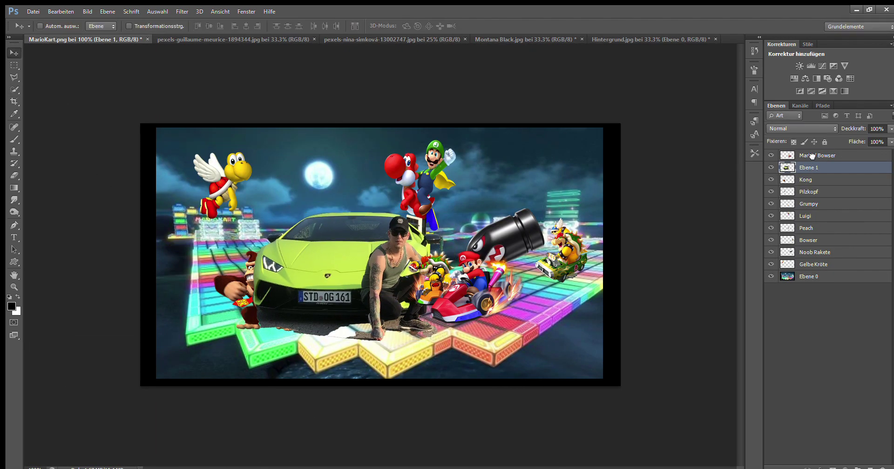
- Raise the car-and-man layer to the top of the stack and enlarge it over the track
{"action": "left_click_drag", "start_coordinate": [811, 163], "coordinate": [811, 151]}
{"action": "key", "text": "ctrl+t"}
{"action": "left_click_drag", "start_coordinate": [434, 237], "coordinate": [552, 137]}
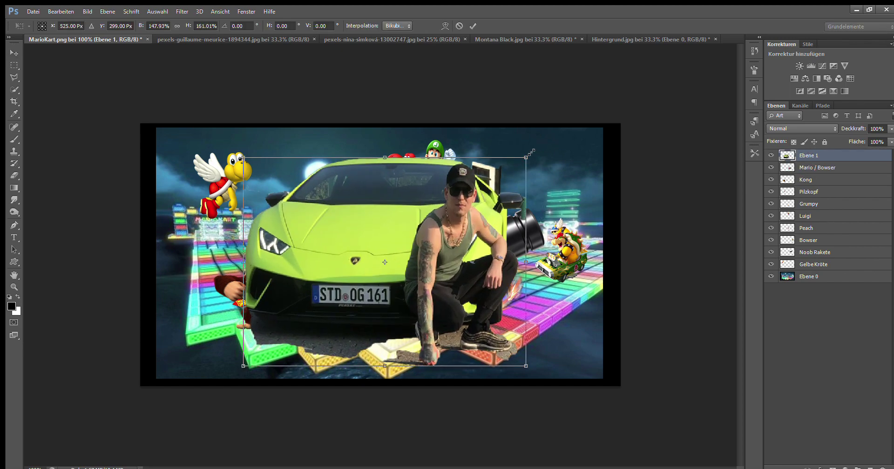
{"action": "key", "text": "Return"}
- Zoom in on the car's lower edge near the man's hand
{"action": "key", "text": "z"}
{"action": "left_click", "coordinate": [513, 369], "text": "alt"}
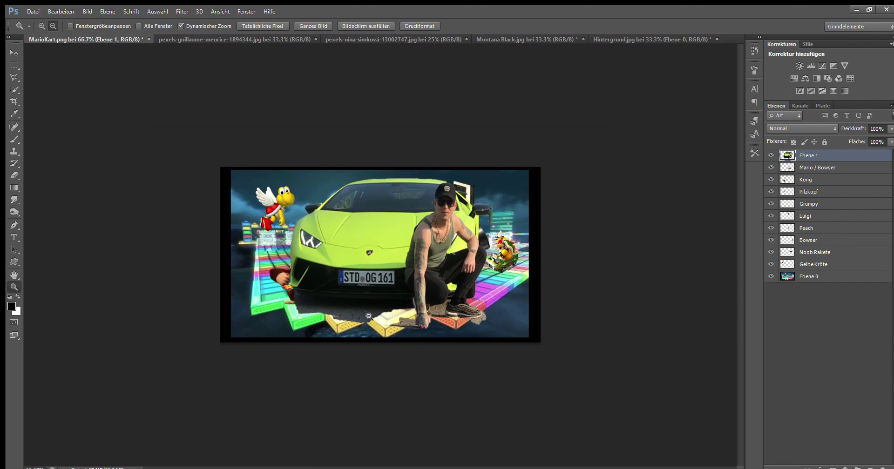
{"action": "double_click", "coordinate": [513, 369]}
{"action": "left_click", "coordinate": [513, 369]}
{"action": "left_click", "coordinate": [14, 175]}
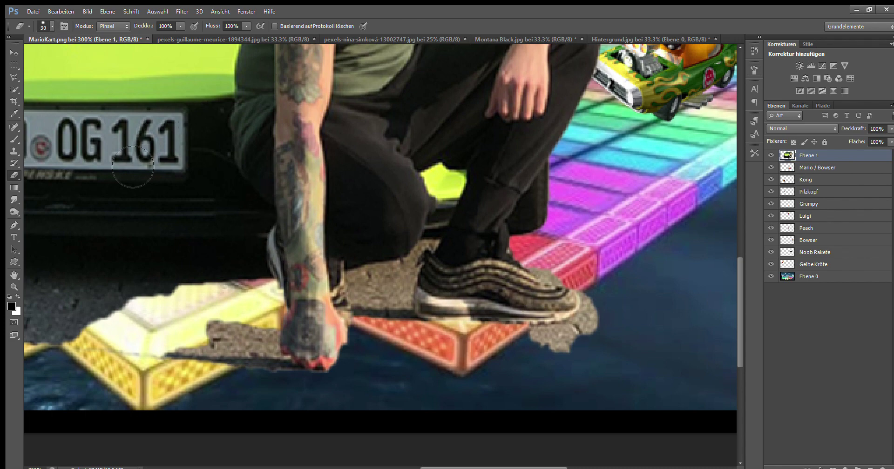
- Erase the asphalt patch left of the hand and the strip under the car's bottom edge
{"action": "left_click_drag", "start_coordinate": [219, 331], "coordinate": [259, 356]}
{"action": "left_click_drag", "start_coordinate": [433, 467], "coordinate": [346, 466]}
{"action": "mouse_move", "coordinate": [156, 245]}
{"action": "left_mouse_down"}
{"action": "mouse_move", "coordinate": [627, 313]}
{"action": "mouse_move", "coordinate": [575, 289]}
{"action": "mouse_move", "coordinate": [359, 299]}
{"action": "mouse_move", "coordinate": [519, 315]}
{"action": "mouse_move", "coordinate": [233, 298]}
{"action": "left_mouse_up"}
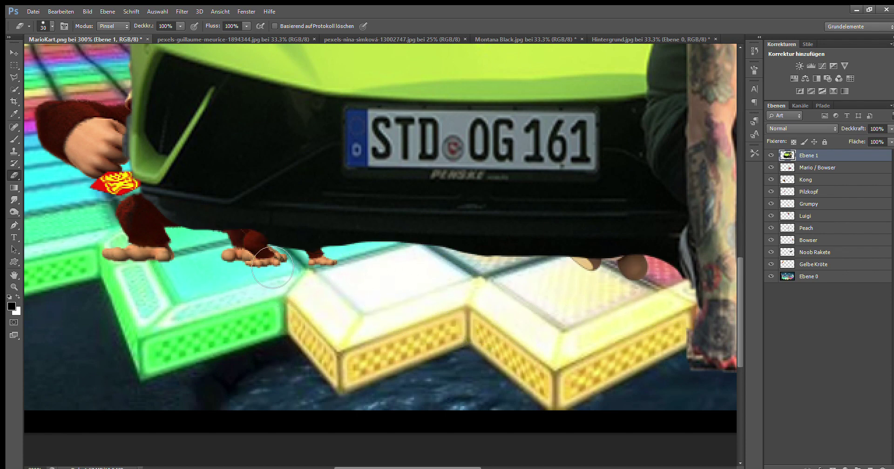
{"action": "left_click_drag", "start_coordinate": [210, 238], "coordinate": [623, 256]}
- Undo a faint stray eraser stroke left in the sky
{"action": "scroll", "coordinate": [349, 375], "scroll_direction": "up", "scroll_amount": 5}
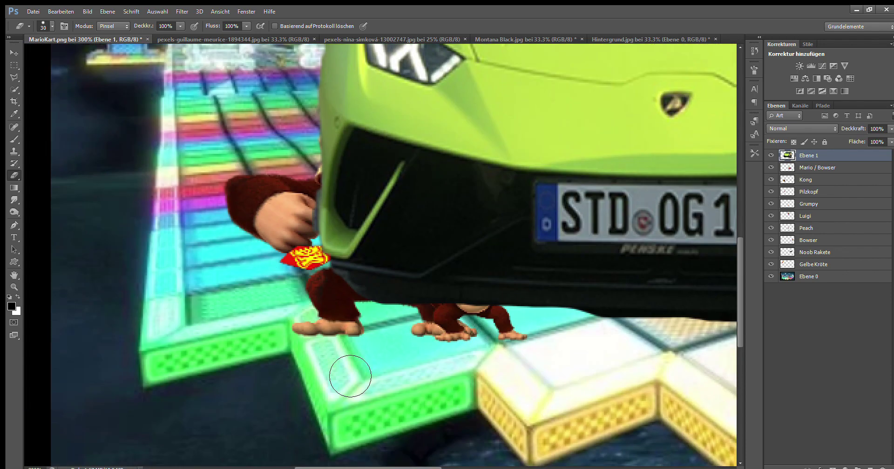
{"action": "scroll", "coordinate": [349, 375], "scroll_direction": "left", "scroll_amount": 5}
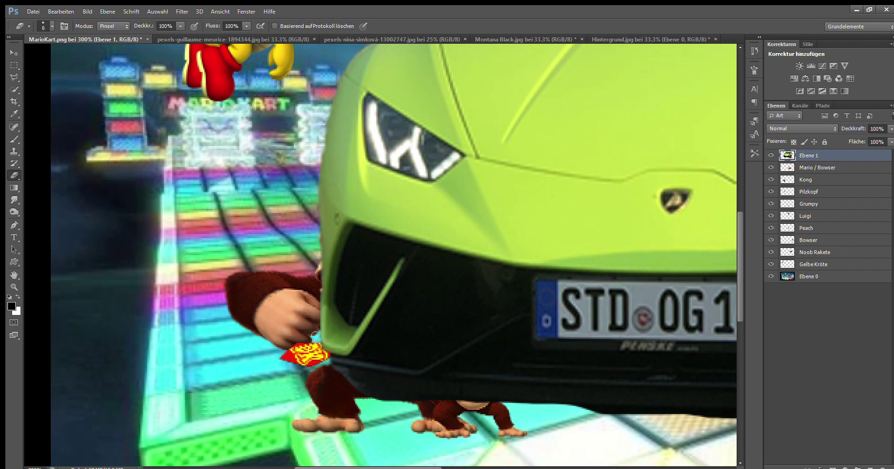
{"action": "scroll", "coordinate": [315, 329], "scroll_direction": "up", "scroll_amount": 3}
{"action": "scroll", "coordinate": [332, 155], "scroll_direction": "down", "scroll_amount": 1}
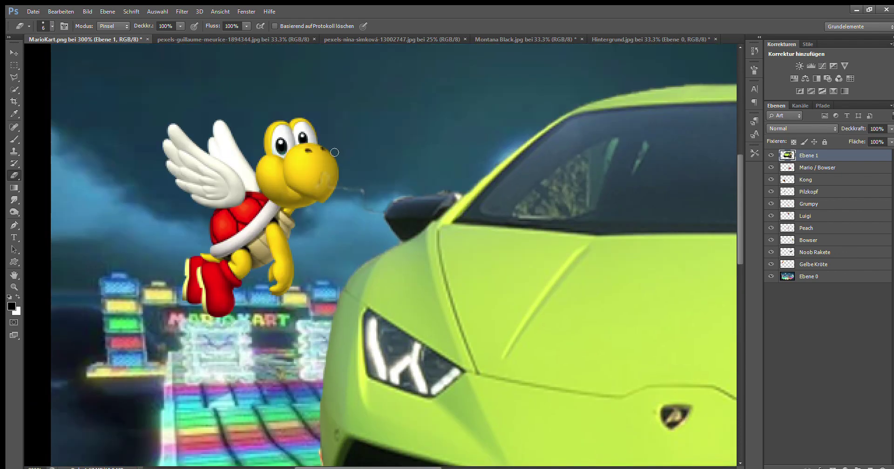
{"action": "key", "text": "w"}
{"action": "scroll", "coordinate": [338, 302], "scroll_direction": "up", "scroll_amount": 4}
{"action": "key", "text": "e"}
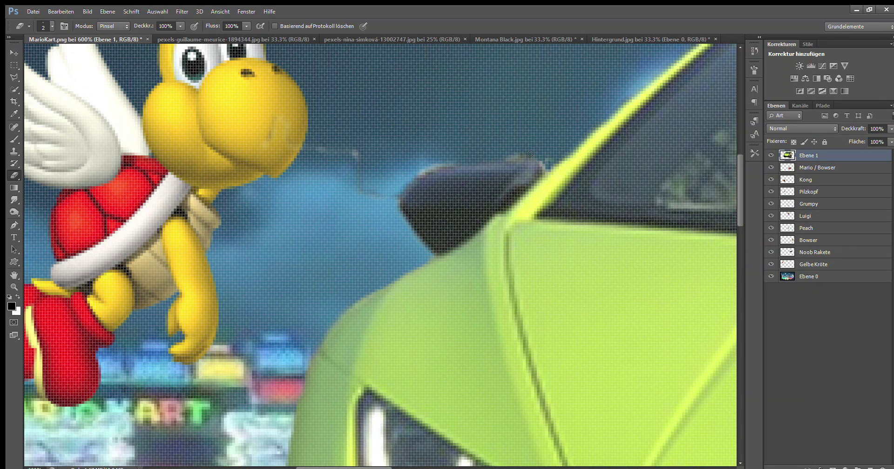
{"action": "scroll", "coordinate": [461, 148], "scroll_direction": "up", "scroll_amount": 3}
{"action": "key", "text": "ctrl+z"}
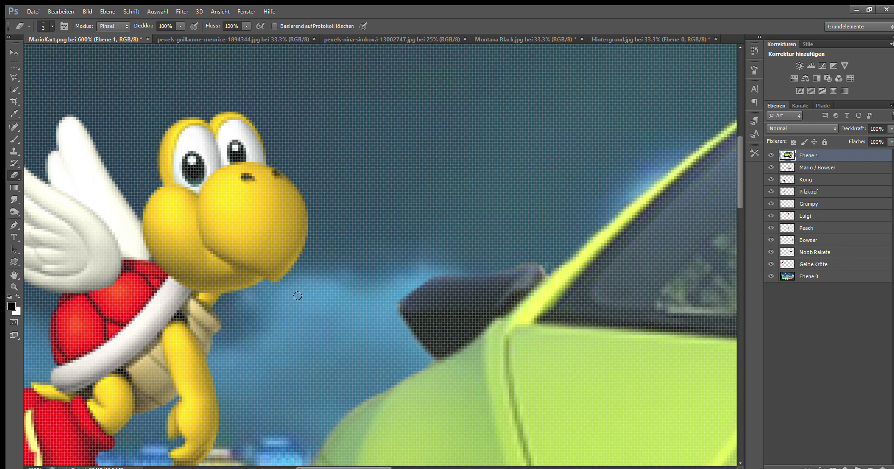
- Try erasing the white and dark door pieces, then undo that erasure
{"action": "scroll", "coordinate": [235, 352], "scroll_direction": "right", "scroll_amount": 5}
{"action": "scroll", "coordinate": [235, 352], "scroll_direction": "up", "scroll_amount": 2}
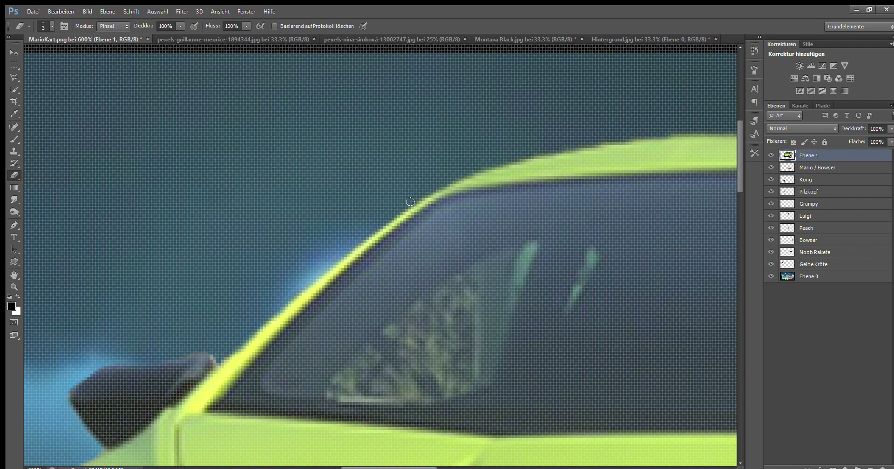
{"action": "scroll", "coordinate": [441, 345], "scroll_direction": "right", "scroll_amount": 3}
{"action": "scroll", "coordinate": [188, 133], "scroll_direction": "right", "scroll_amount": 5}
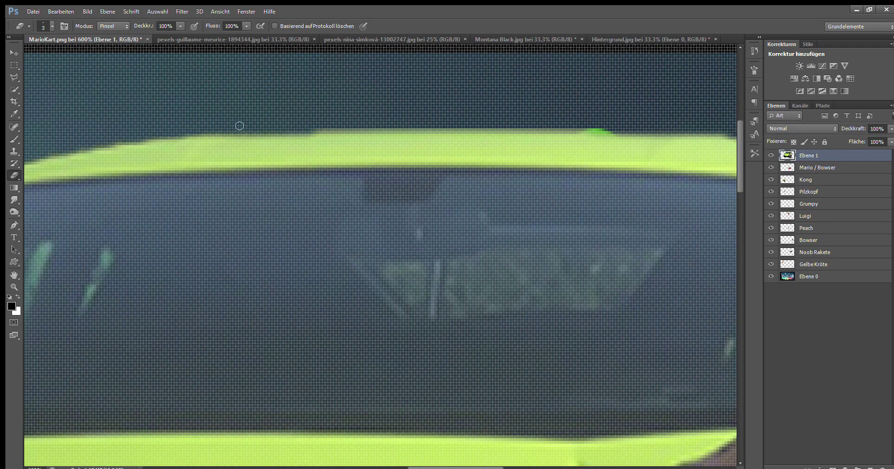
{"action": "left_click_drag", "start_coordinate": [432, 467], "coordinate": [485, 467]}
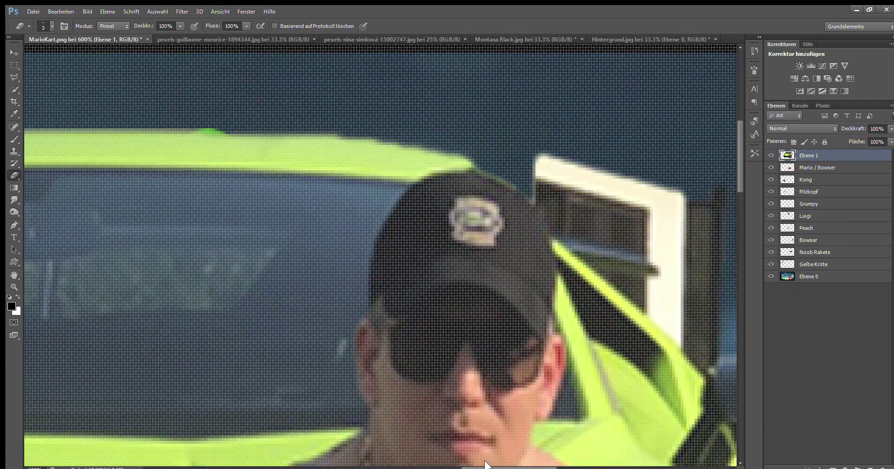
{"action": "scroll", "coordinate": [442, 186], "scroll_direction": "right", "scroll_amount": 5}
{"action": "scroll", "coordinate": [465, 209], "scroll_direction": "right", "scroll_amount": 1}
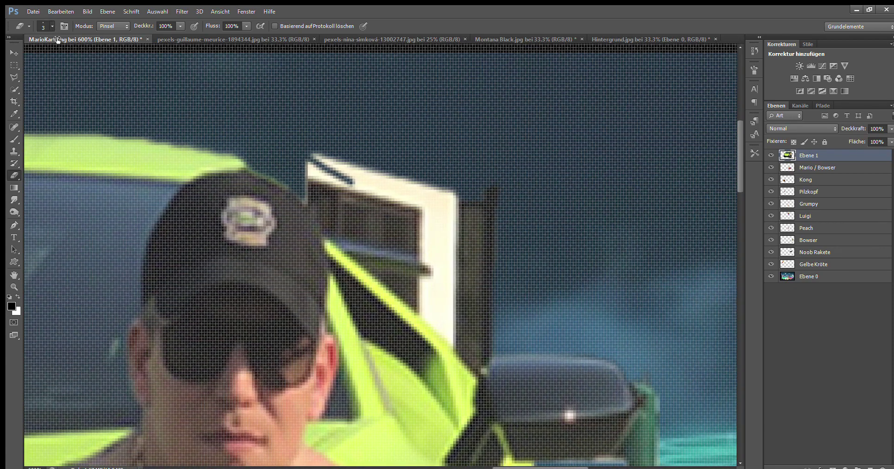
{"action": "mouse_move", "coordinate": [492, 236]}
{"action": "left_mouse_down"}
{"action": "mouse_move", "coordinate": [568, 279]}
{"action": "mouse_move", "coordinate": [508, 270]}
{"action": "left_mouse_up"}
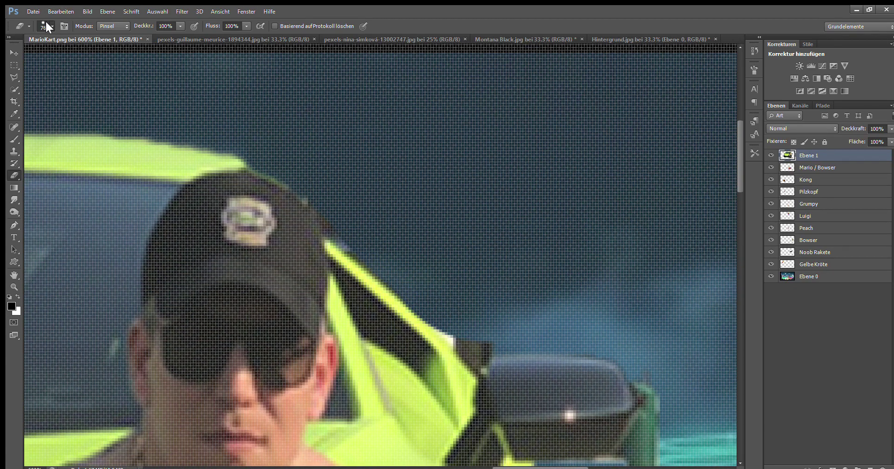
{"action": "key", "text": "ctrl+z"}
- Erase the white door panel and a band along the car door's edge
{"action": "mouse_move", "coordinate": [262, 148]}
{"action": "left_mouse_down"}
{"action": "mouse_move", "coordinate": [470, 356]}
{"action": "mouse_move", "coordinate": [490, 219]}
{"action": "mouse_move", "coordinate": [481, 199]}
{"action": "left_mouse_up"}
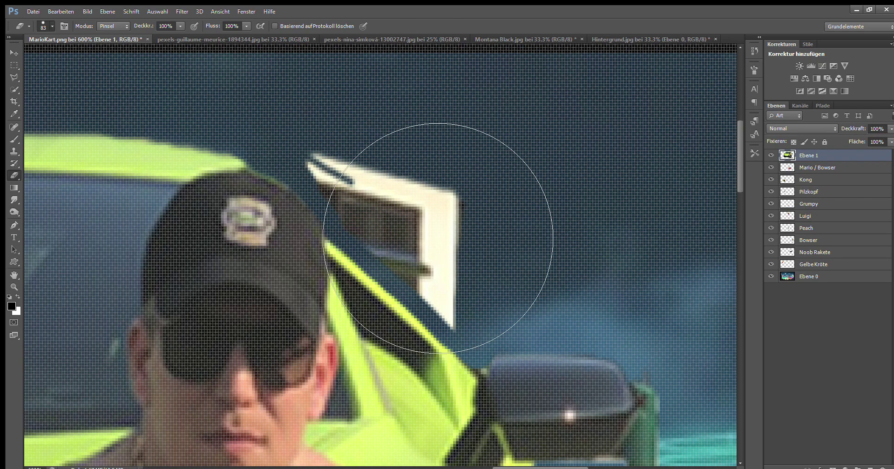
{"action": "left_click_drag", "start_coordinate": [421, 234], "coordinate": [559, 279]}
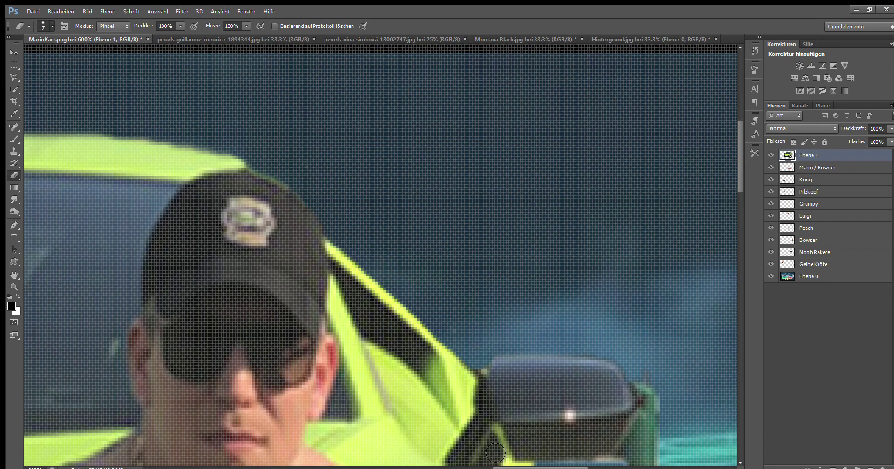
{"action": "scroll", "coordinate": [510, 363], "scroll_direction": "right", "scroll_amount": 3}
{"action": "scroll", "coordinate": [484, 269], "scroll_direction": "down", "scroll_amount": 3}
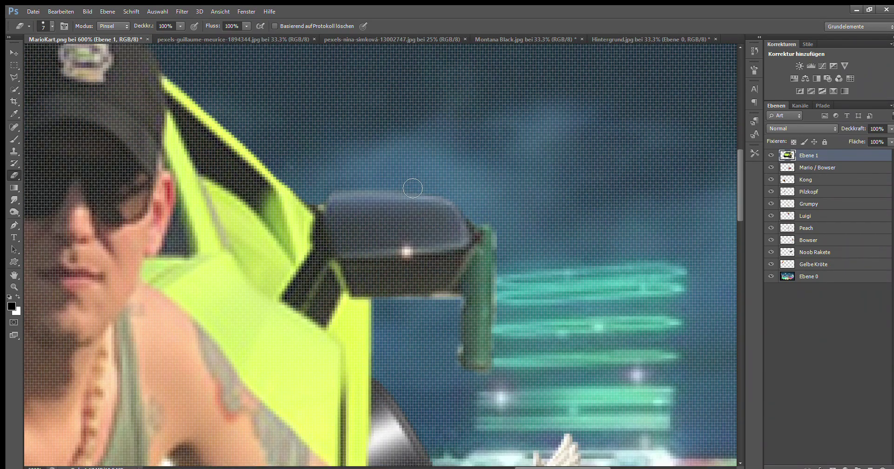
{"action": "key", "text": "ctrl+z"}
- Erase the green piece below the mirror, checking it against the original Montana Black photo
{"action": "left_click_drag", "start_coordinate": [482, 266], "coordinate": [458, 339]}
{"action": "key", "text": "ctrl+z"}
{"action": "mouse_move", "coordinate": [481, 285]}
{"action": "left_mouse_down"}
{"action": "mouse_move", "coordinate": [487, 273]}
{"action": "mouse_move", "coordinate": [404, 313]}
{"action": "left_mouse_up"}
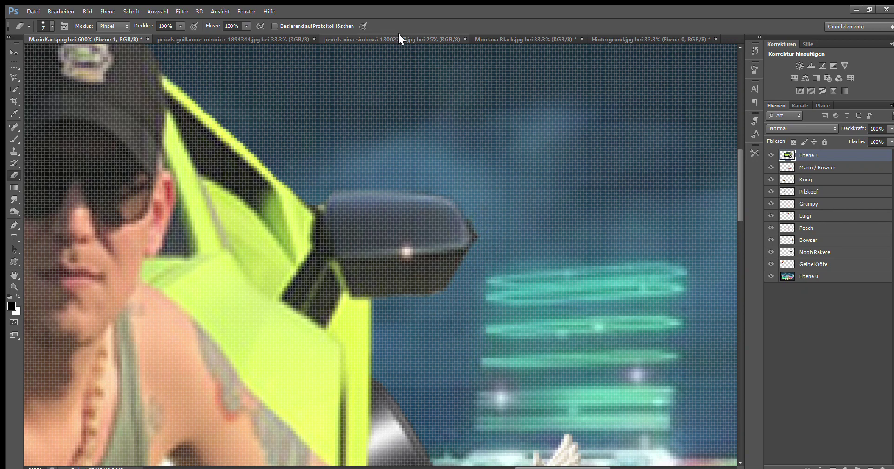
{"action": "left_click", "coordinate": [477, 38]}
{"action": "left_click", "coordinate": [115, 37]}
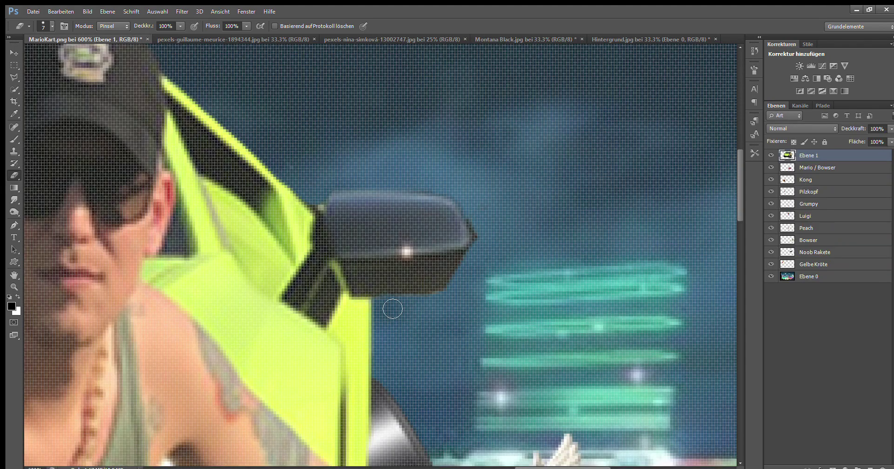
- Erase the grey pavement along, below, at the tip of and left of the man's shoe
{"action": "scroll", "coordinate": [484, 263], "scroll_direction": "down", "scroll_amount": 4}
{"action": "scroll", "coordinate": [479, 285], "scroll_direction": "down", "scroll_amount": 1}
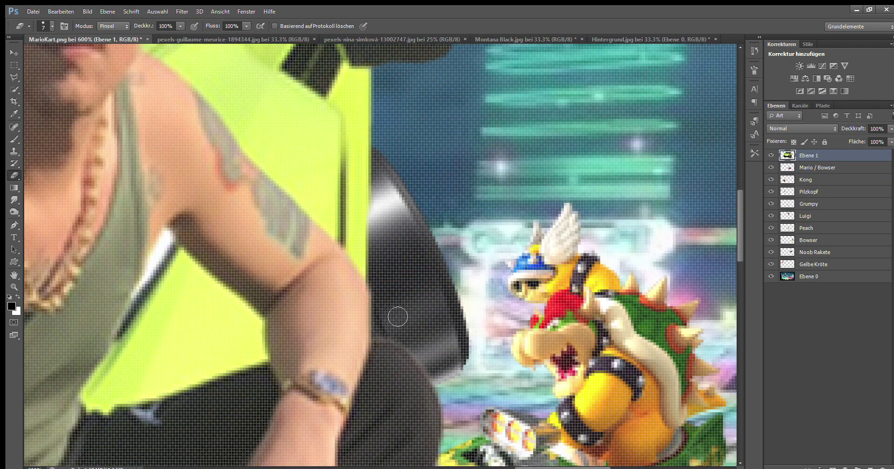
{"action": "scroll", "coordinate": [410, 294], "scroll_direction": "down", "scroll_amount": 1}
{"action": "scroll", "coordinate": [444, 293], "scroll_direction": "down", "scroll_amount": 3}
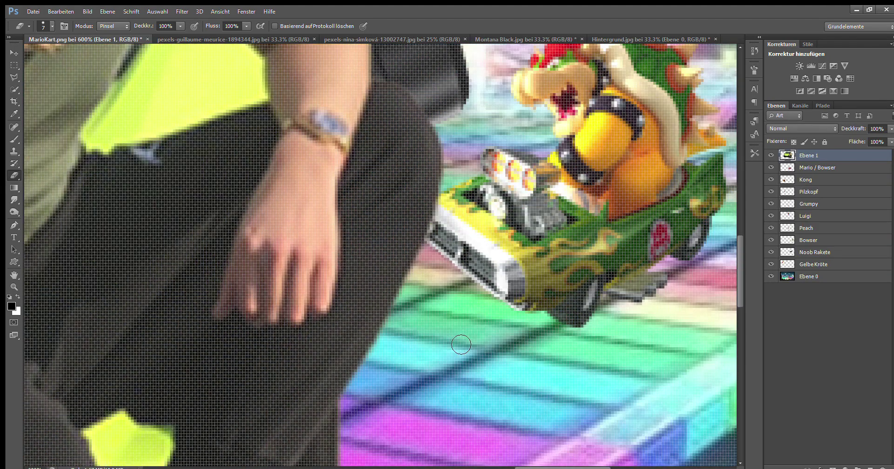
{"action": "scroll", "coordinate": [447, 317], "scroll_direction": "down", "scroll_amount": 1}
{"action": "scroll", "coordinate": [372, 354], "scroll_direction": "down", "scroll_amount": 1}
{"action": "scroll", "coordinate": [317, 380], "scroll_direction": "down", "scroll_amount": 2}
{"action": "scroll", "coordinate": [317, 380], "scroll_direction": "down", "scroll_amount": 1}
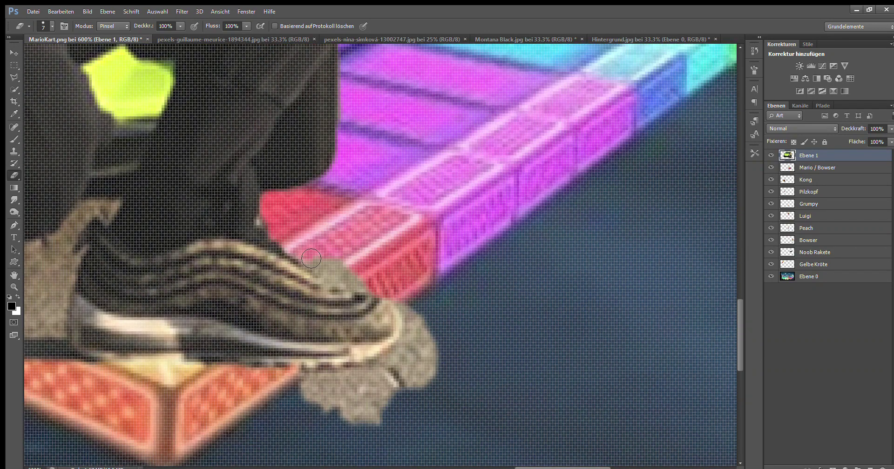
{"action": "left_click_drag", "start_coordinate": [325, 262], "coordinate": [354, 280]}
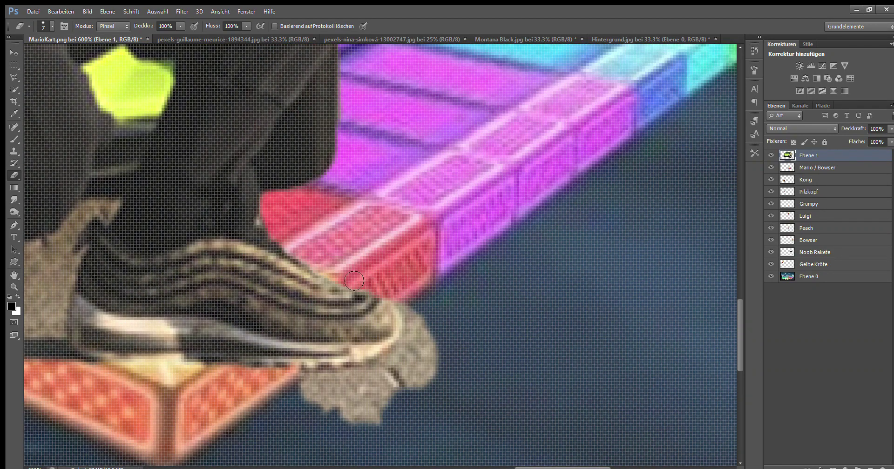
{"action": "mouse_move", "coordinate": [411, 309]}
{"action": "left_mouse_down"}
{"action": "mouse_move", "coordinate": [409, 349]}
{"action": "mouse_move", "coordinate": [372, 377]}
{"action": "mouse_move", "coordinate": [321, 386]}
{"action": "mouse_move", "coordinate": [377, 395]}
{"action": "mouse_move", "coordinate": [363, 414]}
{"action": "mouse_move", "coordinate": [428, 372]}
{"action": "left_mouse_up"}
{"action": "scroll", "coordinate": [622, 359], "scroll_direction": "left", "scroll_amount": 4}
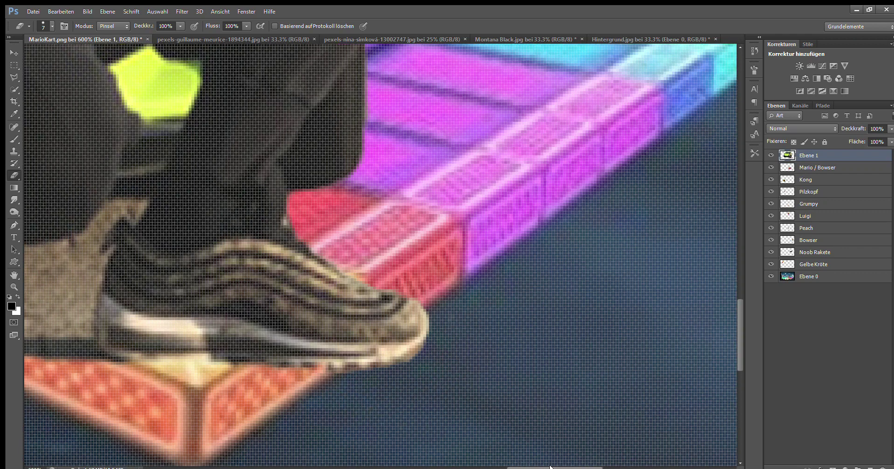
{"action": "left_click", "coordinate": [600, 355]}
{"action": "mouse_move", "coordinate": [330, 390]}
{"action": "left_mouse_down"}
{"action": "mouse_move", "coordinate": [279, 358]}
{"action": "mouse_move", "coordinate": [274, 289]}
{"action": "mouse_move", "coordinate": [212, 370]}
{"action": "mouse_move", "coordinate": [161, 365]}
{"action": "mouse_move", "coordinate": [140, 324]}
{"action": "left_mouse_up"}
- Erase the pavement patch by the red block and dark pixels by the pink block with a size-2 eraser
{"action": "scroll", "coordinate": [400, 447], "scroll_direction": "left", "scroll_amount": 5}
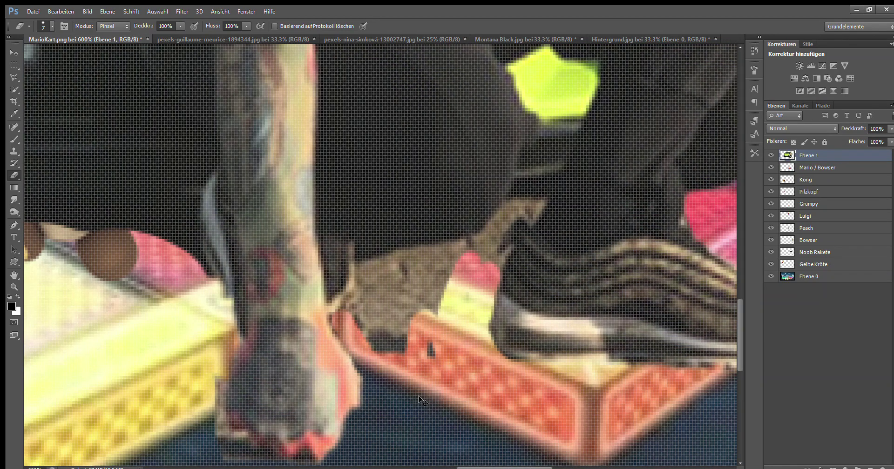
{"action": "mouse_move", "coordinate": [406, 369]}
{"action": "left_mouse_down"}
{"action": "mouse_move", "coordinate": [366, 270]}
{"action": "mouse_move", "coordinate": [440, 249]}
{"action": "mouse_move", "coordinate": [409, 344]}
{"action": "mouse_move", "coordinate": [410, 282]}
{"action": "mouse_move", "coordinate": [438, 344]}
{"action": "mouse_move", "coordinate": [512, 363]}
{"action": "mouse_move", "coordinate": [479, 345]}
{"action": "mouse_move", "coordinate": [494, 269]}
{"action": "mouse_move", "coordinate": [472, 295]}
{"action": "left_mouse_up"}
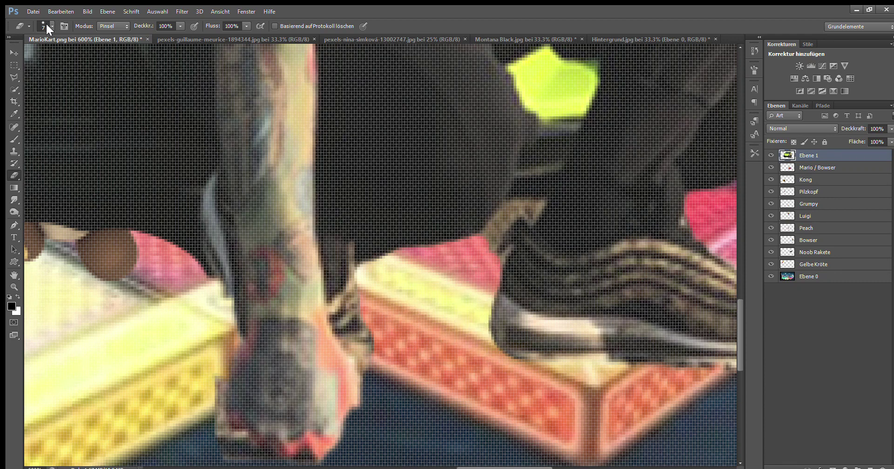
{"action": "key", "text": "bracketleft"}
{"action": "key", "text": "bracketleft"}
{"action": "key", "text": "bracketleft"}
{"action": "mouse_move", "coordinate": [527, 223]}
{"action": "left_mouse_down"}
{"action": "mouse_move", "coordinate": [489, 251]}
{"action": "mouse_move", "coordinate": [505, 206]}
{"action": "left_mouse_up"}
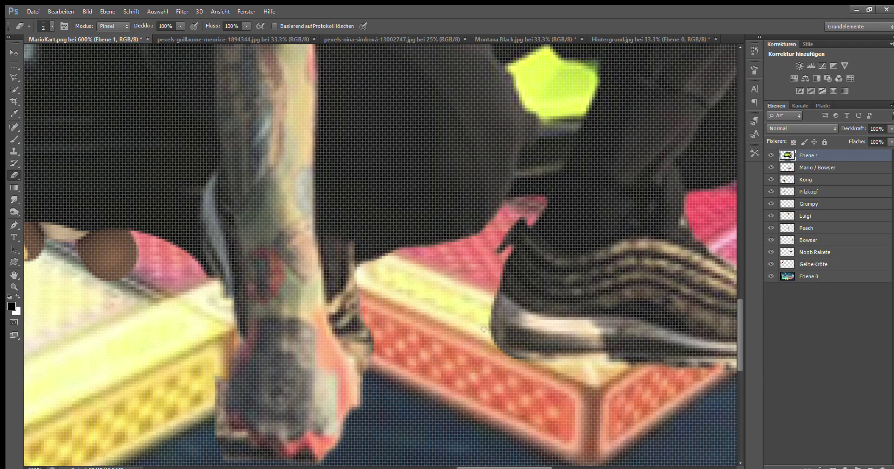
- Review the cleaned cut-out and bring up the original Montana Black.jpg photo
{"action": "scroll", "coordinate": [468, 455], "scroll_direction": "left", "scroll_amount": 5}
{"action": "scroll", "coordinate": [604, 411], "scroll_direction": "down", "scroll_amount": 1}
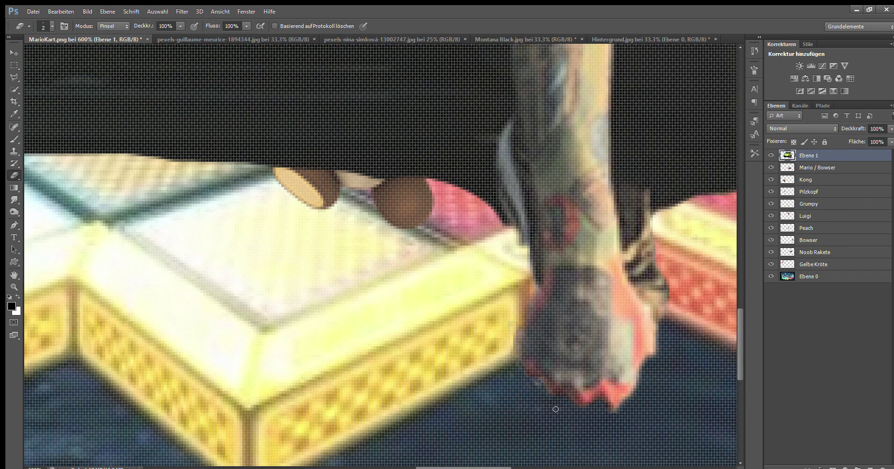
{"action": "scroll", "coordinate": [455, 355], "scroll_direction": "up", "scroll_amount": 4}
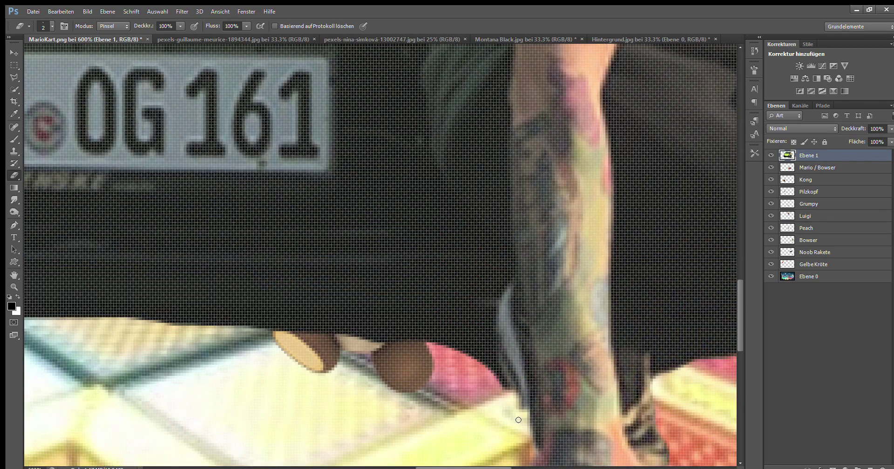
{"action": "left_click", "coordinate": [492, 39]}
- Return from the Montana Black photo to the MarioKart collage
{"action": "key", "text": "z"}
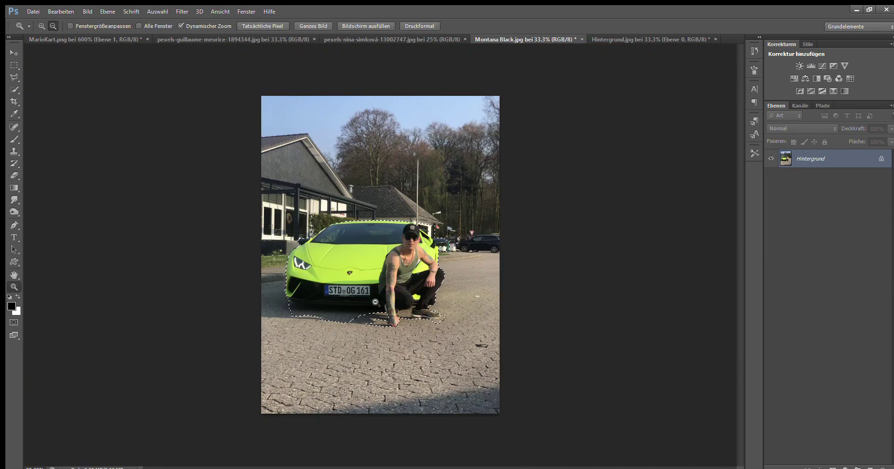
{"action": "scroll", "coordinate": [411, 308], "scroll_direction": "up", "scroll_amount": 3}
{"action": "scroll", "coordinate": [411, 308], "scroll_direction": "up", "scroll_amount": 5}
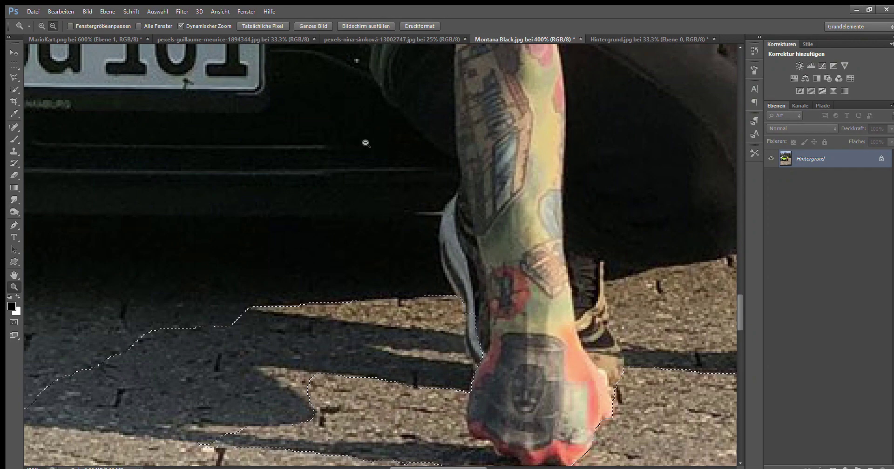
{"action": "left_click", "coordinate": [96, 39]}
{"action": "scroll", "coordinate": [368, 357], "scroll_direction": "down", "scroll_amount": 2}
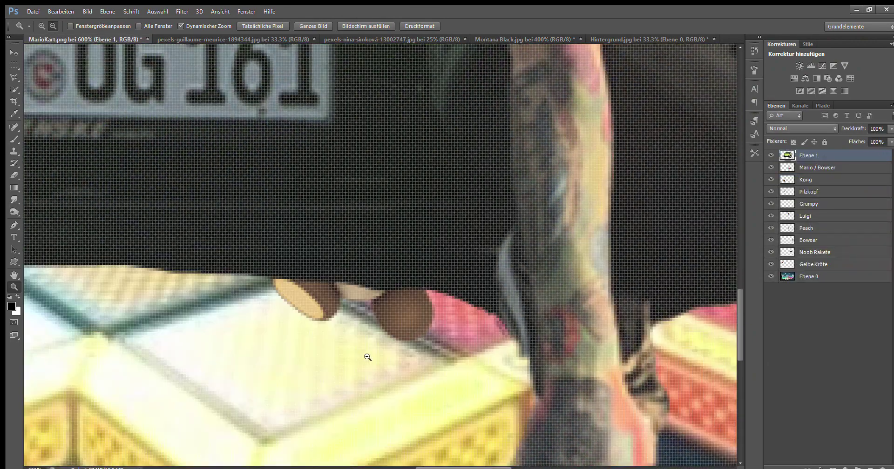
{"action": "scroll", "coordinate": [367, 357], "scroll_direction": "down", "scroll_amount": 8}
{"action": "scroll", "coordinate": [463, 346], "scroll_direction": "up", "scroll_amount": 8}
- Erase the dark leftovers near the bottom edge and above the pink area with a size-17 eraser
{"action": "key", "text": "e"}
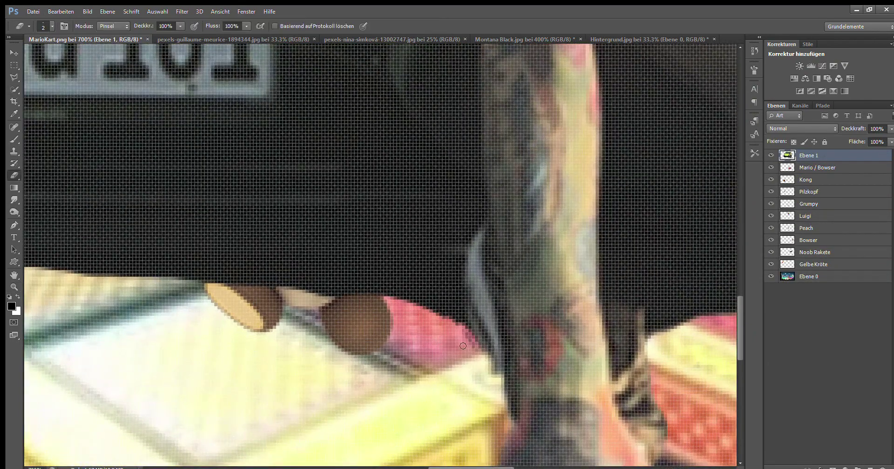
{"action": "left_click_drag", "start_coordinate": [471, 341], "coordinate": [439, 249]}
{"action": "scroll", "coordinate": [432, 367], "scroll_direction": "up", "scroll_amount": 1}
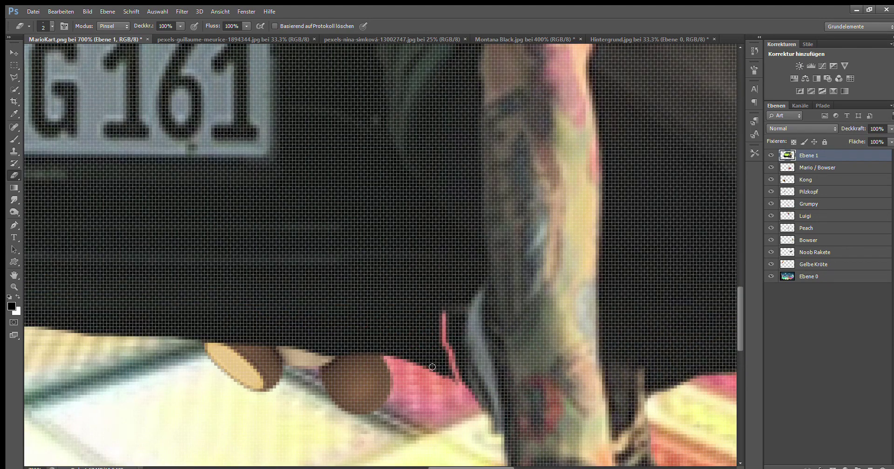
{"action": "left_click_drag", "start_coordinate": [466, 345], "coordinate": [153, 333]}
{"action": "scroll", "coordinate": [544, 465], "scroll_direction": "left", "scroll_amount": 5}
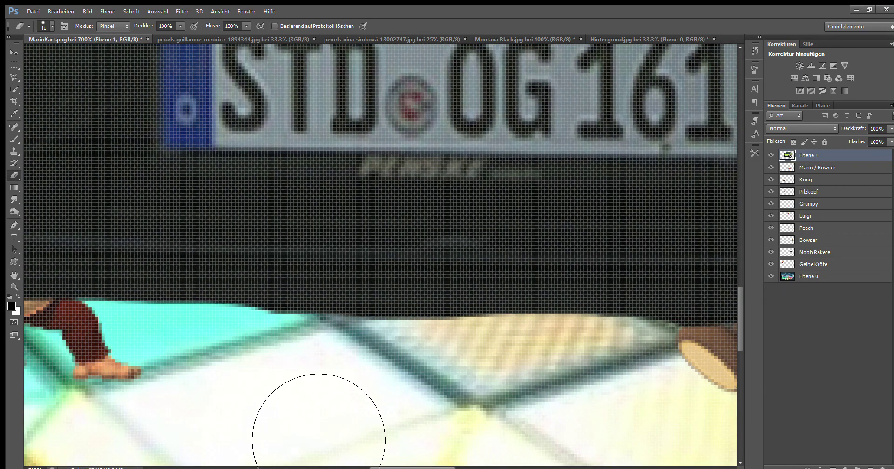
{"action": "left_click_drag", "start_coordinate": [441, 468], "coordinate": [376, 468]}
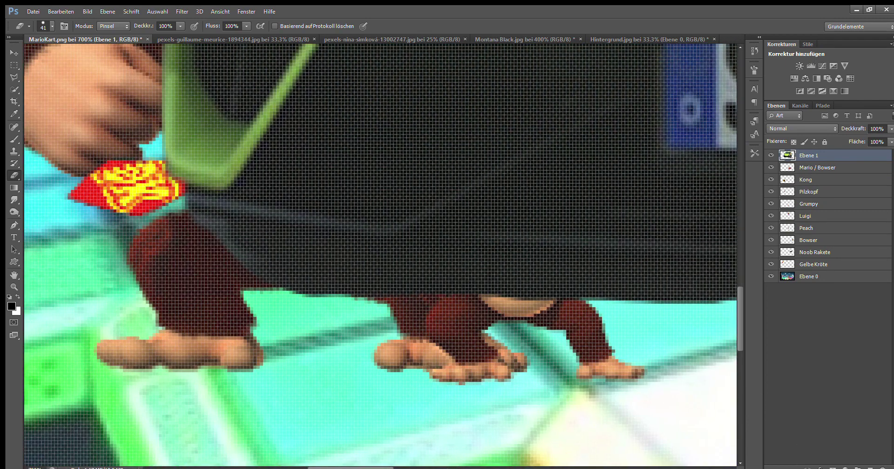
{"action": "scroll", "coordinate": [535, 453], "scroll_direction": "right", "scroll_amount": 7}
{"action": "key", "text": "bracketleft"}
{"action": "key", "text": "bracketleft"}
{"action": "key", "text": "bracketleft"}
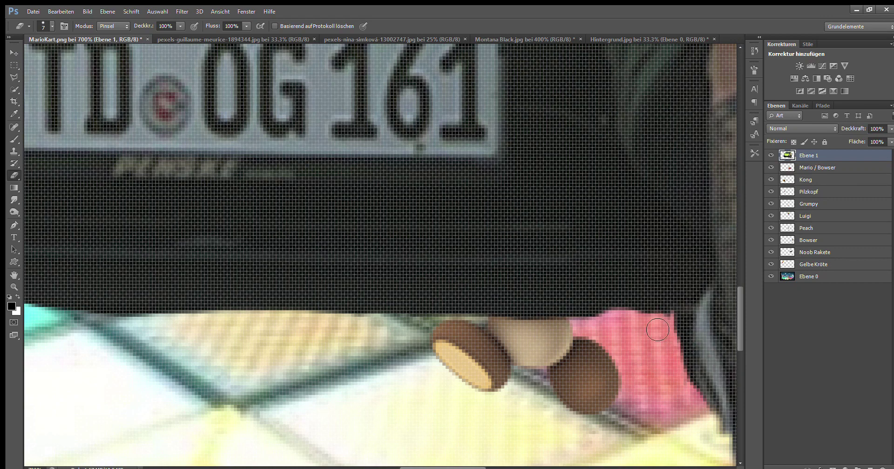
{"action": "left_click_drag", "start_coordinate": [668, 328], "coordinate": [488, 313]}
- At 100% view, paint the car's licence plate black and shift the cut-out down-left
{"action": "key", "text": "z"}
{"action": "key", "text": "ctrl+1"}
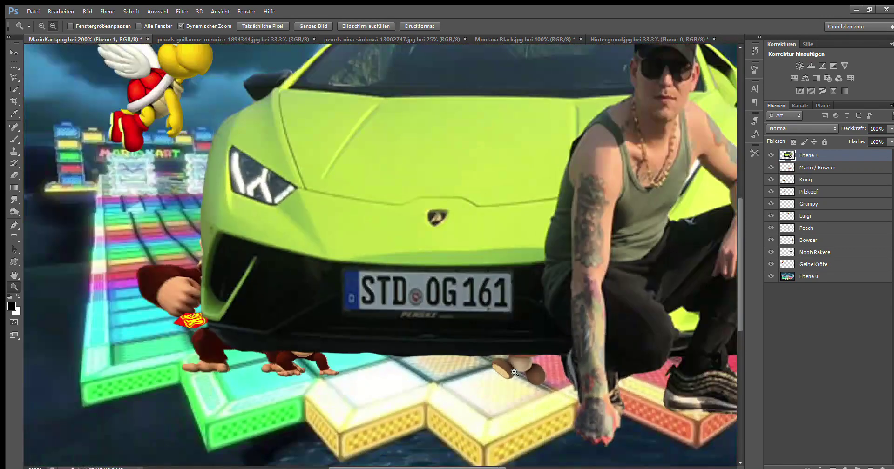
{"action": "mouse_move", "coordinate": [808, 153]}
{"action": "left_mouse_down"}
{"action": "mouse_move", "coordinate": [810, 269]}
{"action": "mouse_move", "coordinate": [812, 151]}
{"action": "left_mouse_up"}
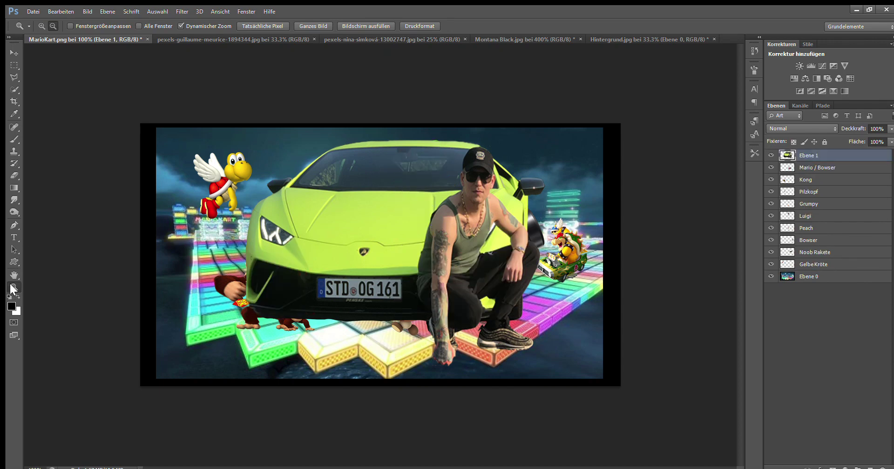
{"action": "key", "text": "b"}
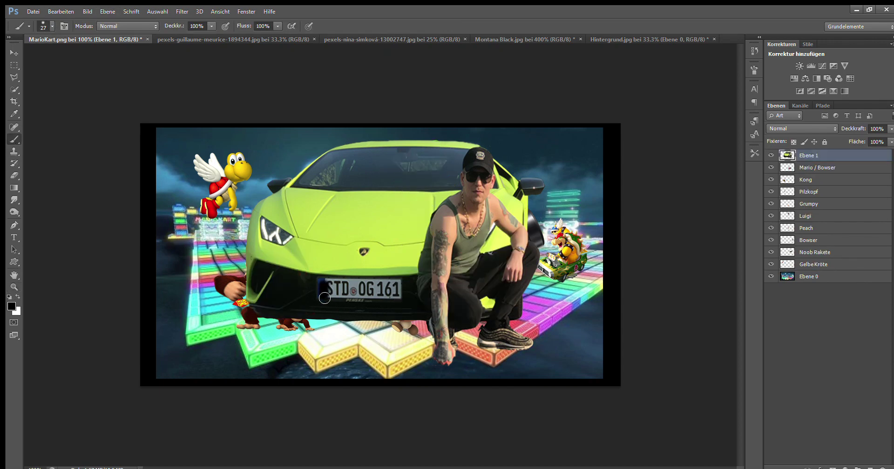
{"action": "left_click_drag", "start_coordinate": [325, 296], "coordinate": [327, 291]}
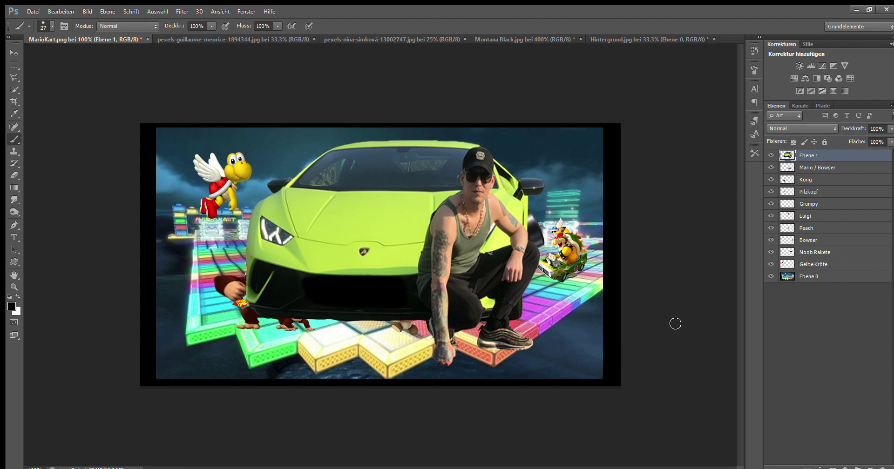
{"action": "key", "text": "v"}
{"action": "left_click_drag", "start_coordinate": [372, 210], "coordinate": [366, 232]}
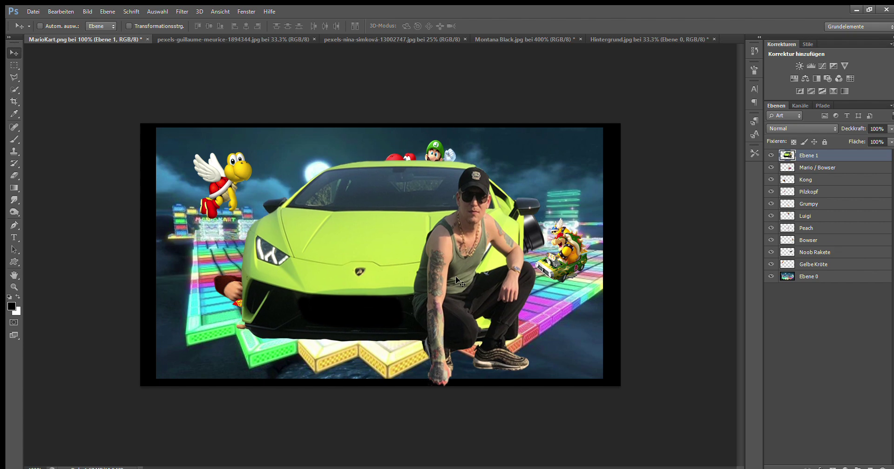
- At 200% zoom, paint the left and upper-left windshield solid black
{"action": "key", "text": "z"}
{"action": "left_click", "coordinate": [370, 172]}
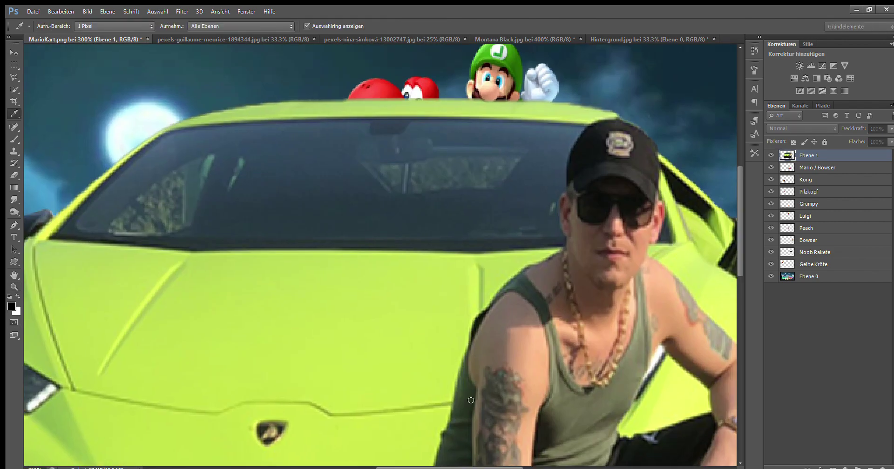
{"action": "left_click", "coordinate": [12, 139]}
{"action": "left_click", "coordinate": [188, 179]}
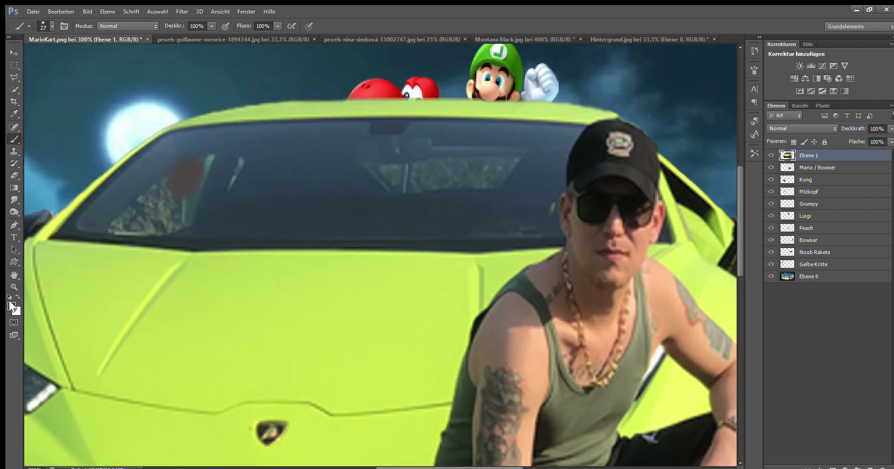
{"action": "key", "text": "i"}
{"action": "key", "text": "b"}
{"action": "mouse_move", "coordinate": [195, 181]}
{"action": "left_mouse_down"}
{"action": "mouse_move", "coordinate": [199, 190]}
{"action": "mouse_move", "coordinate": [179, 185]}
{"action": "mouse_move", "coordinate": [420, 218]}
{"action": "mouse_move", "coordinate": [479, 188]}
{"action": "mouse_move", "coordinate": [453, 153]}
{"action": "mouse_move", "coordinate": [307, 140]}
{"action": "left_mouse_up"}
{"action": "mouse_move", "coordinate": [195, 140]}
{"action": "left_mouse_down"}
{"action": "mouse_move", "coordinate": [210, 160]}
{"action": "mouse_move", "coordinate": [236, 168]}
{"action": "mouse_move", "coordinate": [140, 215]}
{"action": "mouse_move", "coordinate": [177, 228]}
{"action": "left_mouse_up"}
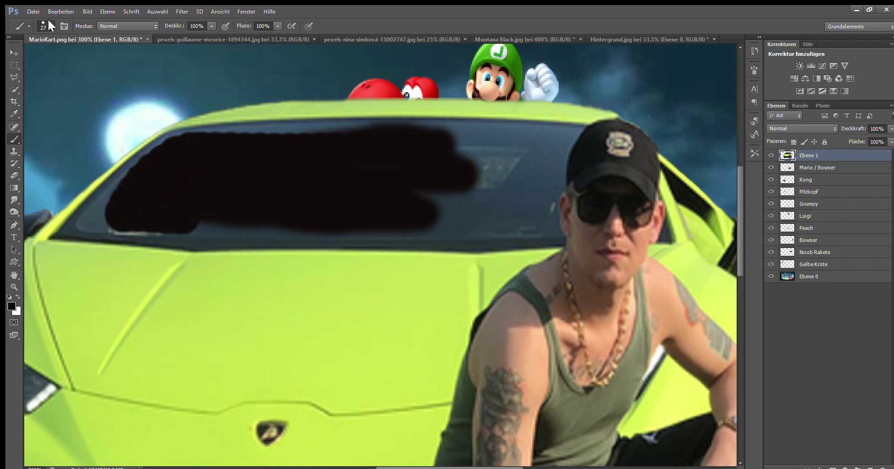
- Extend black along the windshield's top, undo it, and paint the bottom strip black
{"action": "mouse_move", "coordinate": [219, 149]}
{"action": "left_mouse_down"}
{"action": "mouse_move", "coordinate": [555, 163]}
{"action": "mouse_move", "coordinate": [545, 214]}
{"action": "mouse_move", "coordinate": [512, 189]}
{"action": "mouse_move", "coordinate": [404, 236]}
{"action": "mouse_move", "coordinate": [127, 240]}
{"action": "mouse_move", "coordinate": [110, 225]}
{"action": "mouse_move", "coordinate": [106, 191]}
{"action": "left_mouse_up"}
{"action": "key", "text": "ctrl+z"}
{"action": "key", "text": "z"}
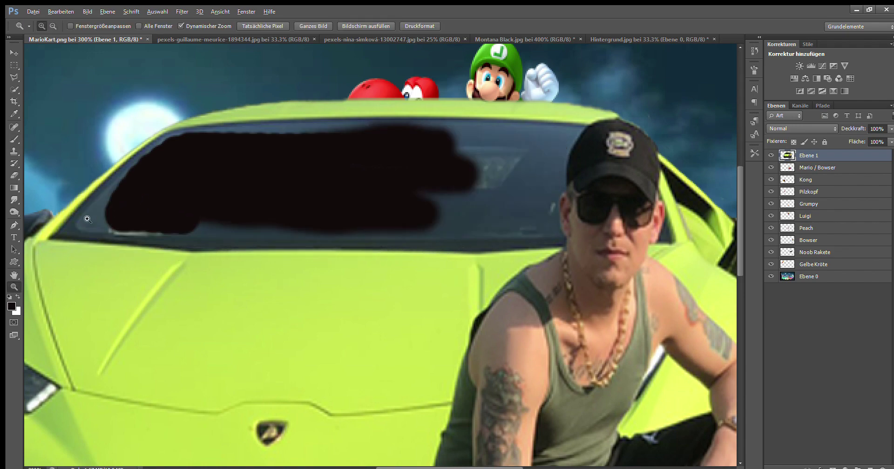
{"action": "left_click", "coordinate": [88, 215]}
{"action": "left_click_drag", "start_coordinate": [222, 263], "coordinate": [688, 265]}
- Blacken the grey corner patch, the blue-grey top strip and the top-left windshield edge
{"action": "mouse_move", "coordinate": [316, 220]}
{"action": "left_mouse_down"}
{"action": "mouse_move", "coordinate": [166, 225]}
{"action": "mouse_move", "coordinate": [266, 175]}
{"action": "left_mouse_up"}
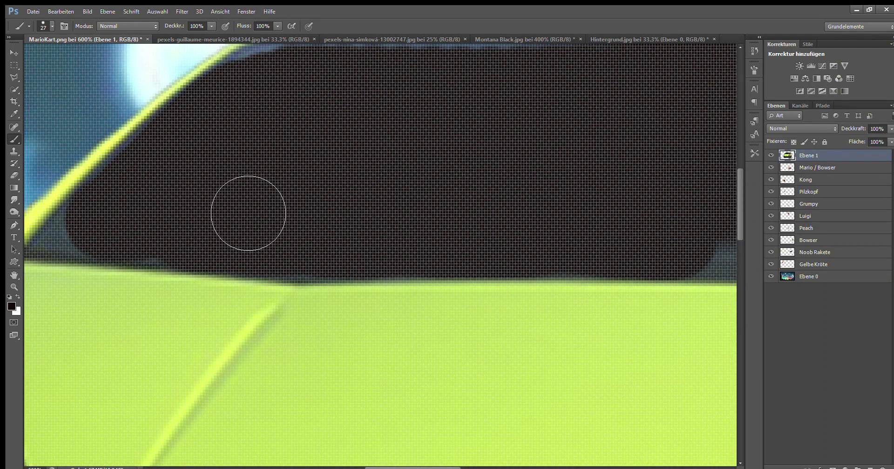
{"action": "left_click_drag", "start_coordinate": [417, 467], "coordinate": [395, 466]}
{"action": "mouse_move", "coordinate": [224, 221]}
{"action": "left_mouse_down"}
{"action": "mouse_move", "coordinate": [209, 241]}
{"action": "mouse_move", "coordinate": [229, 251]}
{"action": "left_mouse_up"}
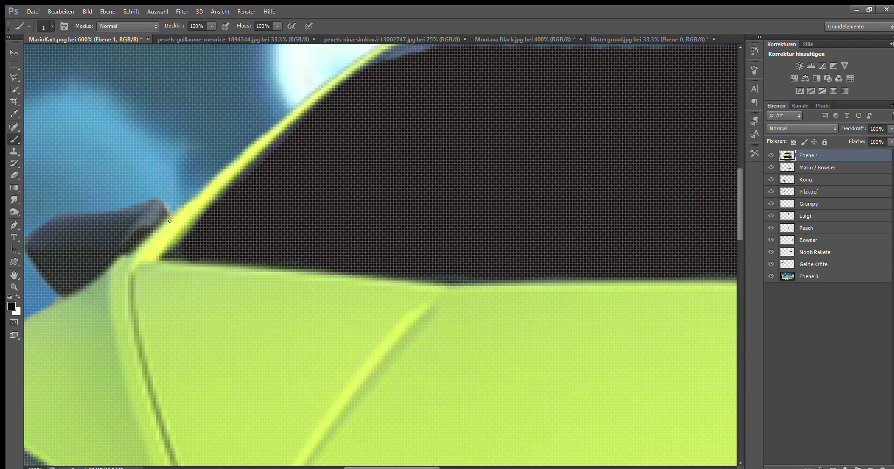
{"action": "left_click_drag", "start_coordinate": [740, 198], "coordinate": [740, 173]}
{"action": "left_click_drag", "start_coordinate": [432, 196], "coordinate": [399, 206]}
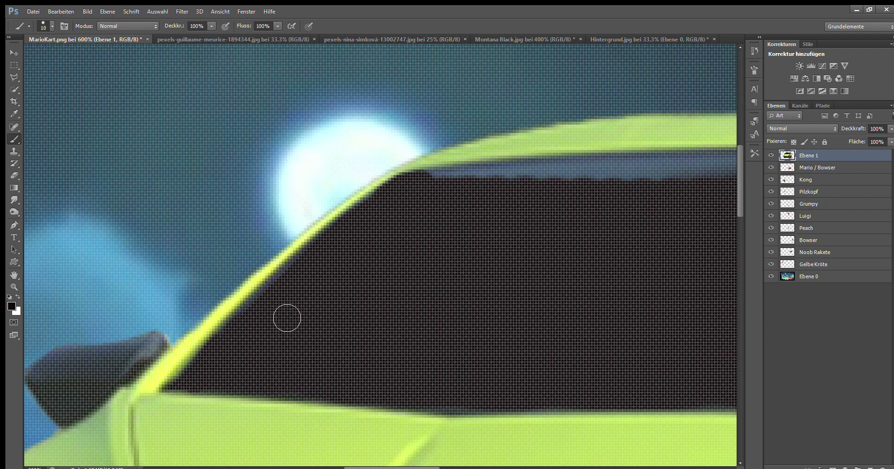
{"action": "left_click_drag", "start_coordinate": [431, 468], "coordinate": [474, 467]}
{"action": "mouse_move", "coordinate": [107, 194]}
{"action": "left_mouse_down"}
{"action": "mouse_move", "coordinate": [443, 170]}
{"action": "mouse_move", "coordinate": [152, 189]}
{"action": "left_mouse_up"}
- Paint the right side, remaining blue area and edges by the roof line and cap black
{"action": "mouse_move", "coordinate": [506, 171]}
{"action": "left_mouse_down"}
{"action": "mouse_move", "coordinate": [669, 200]}
{"action": "mouse_move", "coordinate": [609, 335]}
{"action": "left_mouse_up"}
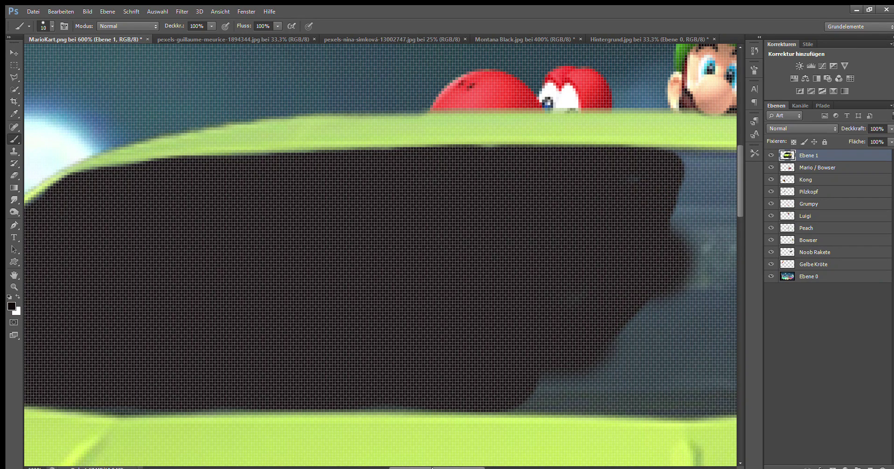
{"action": "left_click_drag", "start_coordinate": [437, 467], "coordinate": [489, 467]}
{"action": "mouse_move", "coordinate": [315, 193]}
{"action": "left_mouse_down"}
{"action": "mouse_move", "coordinate": [352, 176]}
{"action": "mouse_move", "coordinate": [469, 180]}
{"action": "mouse_move", "coordinate": [404, 324]}
{"action": "mouse_move", "coordinate": [155, 399]}
{"action": "mouse_move", "coordinate": [307, 409]}
{"action": "mouse_move", "coordinate": [474, 389]}
{"action": "mouse_move", "coordinate": [463, 314]}
{"action": "mouse_move", "coordinate": [494, 196]}
{"action": "left_mouse_up"}
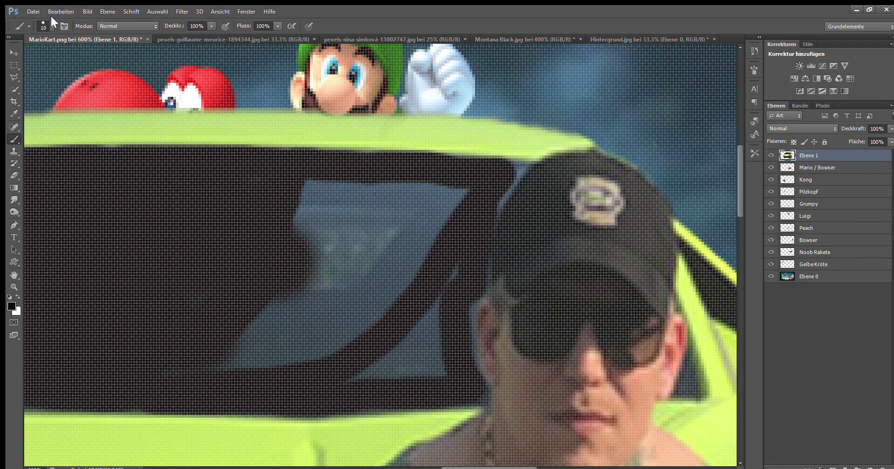
{"action": "mouse_move", "coordinate": [377, 281]}
{"action": "left_mouse_down"}
{"action": "mouse_move", "coordinate": [448, 373]}
{"action": "mouse_move", "coordinate": [274, 328]}
{"action": "left_mouse_up"}
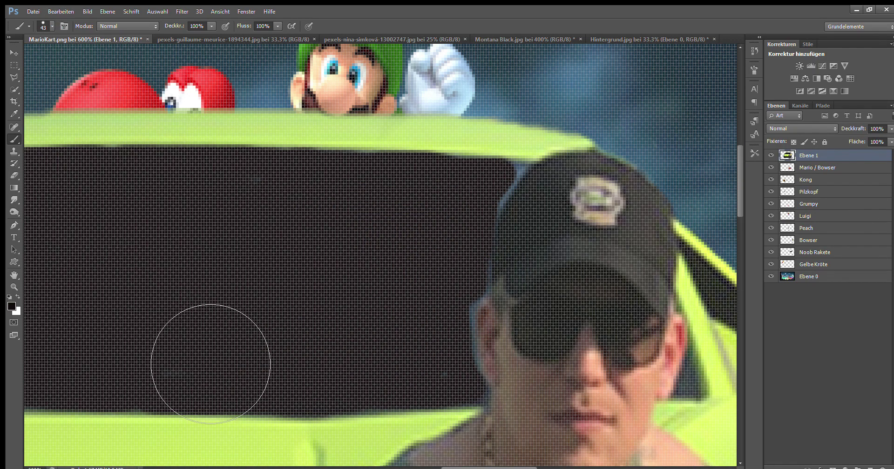
{"action": "mouse_move", "coordinate": [450, 189]}
{"action": "left_mouse_down"}
{"action": "mouse_move", "coordinate": [507, 194]}
{"action": "mouse_move", "coordinate": [461, 167]}
{"action": "mouse_move", "coordinate": [517, 174]}
{"action": "left_mouse_up"}
{"action": "mouse_move", "coordinate": [453, 164]}
{"action": "left_mouse_down"}
{"action": "mouse_move", "coordinate": [507, 173]}
{"action": "mouse_move", "coordinate": [461, 171]}
{"action": "left_mouse_up"}
{"action": "mouse_move", "coordinate": [480, 298]}
{"action": "left_mouse_down"}
{"action": "mouse_move", "coordinate": [489, 226]}
{"action": "mouse_move", "coordinate": [518, 176]}
{"action": "left_mouse_up"}
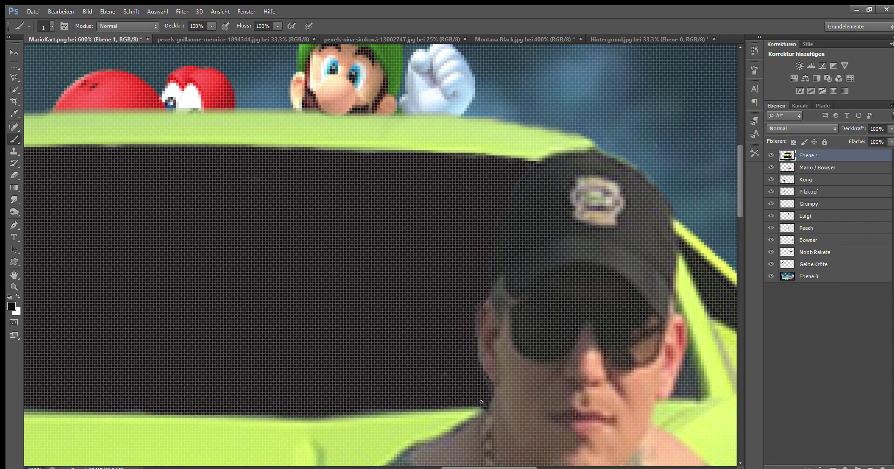
{"action": "key", "text": "z"}
{"action": "left_click", "coordinate": [476, 291], "text": "alt"}
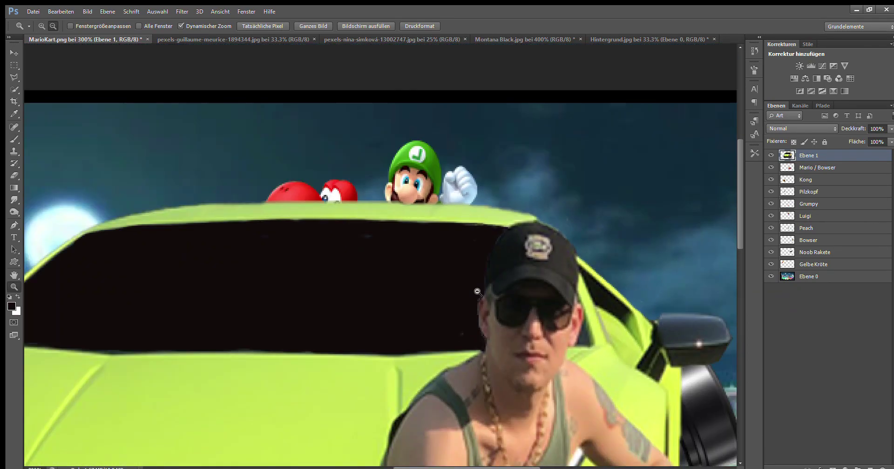
- Scale the car-and-man layer to about 42% and place it left of centre beside Donkey Kong
{"action": "left_click_drag", "start_coordinate": [497, 466], "coordinate": [517, 452]}
{"action": "left_click", "coordinate": [454, 342]}
{"action": "key", "text": "b"}
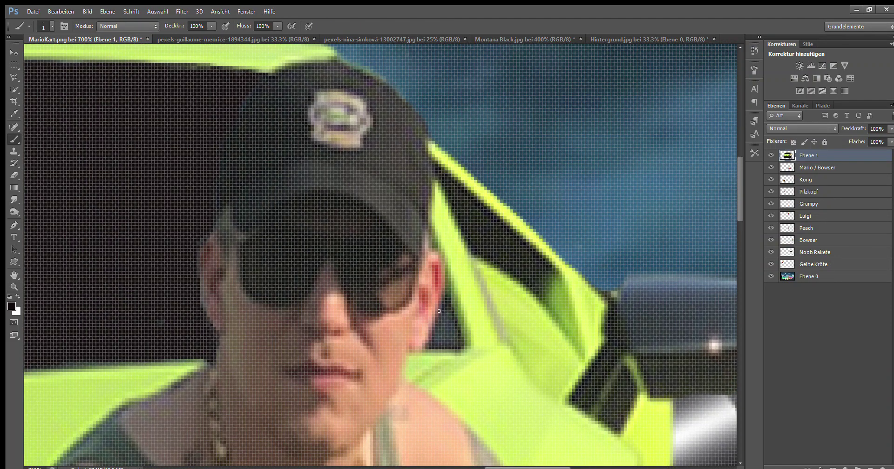
{"action": "key", "text": "v"}
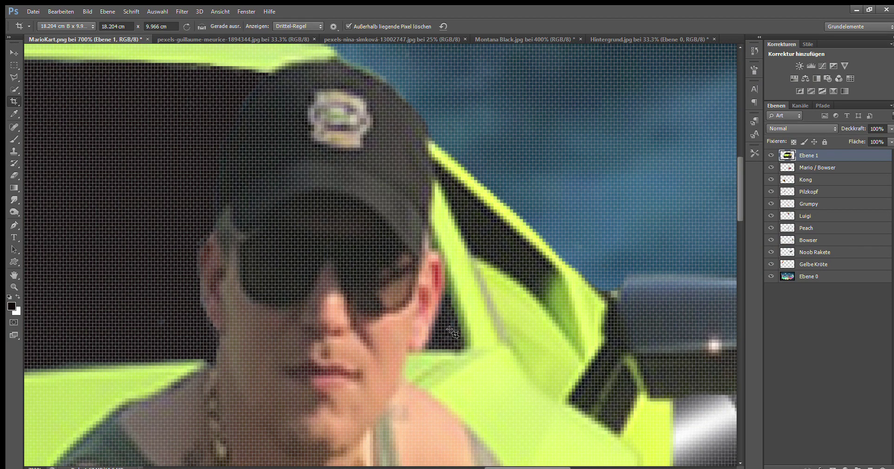
{"action": "key", "text": "ctrl+minus"}
{"action": "key", "text": "ctrl+minus"}
{"action": "key", "text": "ctrl+minus"}
{"action": "key", "text": "ctrl+minus"}
{"action": "key", "text": "ctrl+minus"}
{"action": "key", "text": "ctrl+t"}
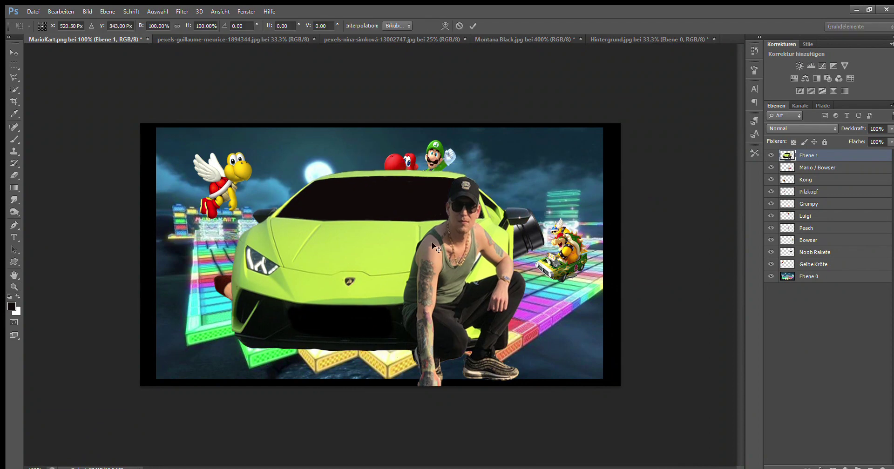
{"action": "left_click_drag", "start_coordinate": [538, 159], "coordinate": [386, 278]}
{"action": "left_click_drag", "start_coordinate": [307, 335], "coordinate": [342, 286]}
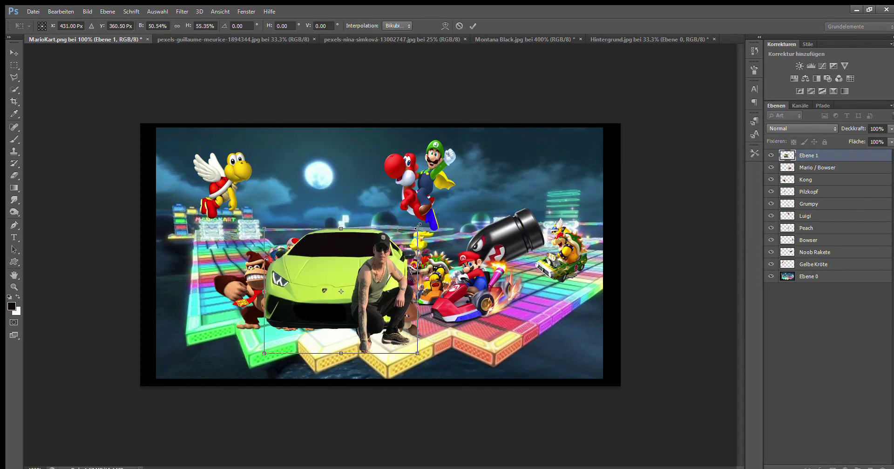
{"action": "left_click_drag", "start_coordinate": [417, 228], "coordinate": [390, 251]}
{"action": "mouse_move", "coordinate": [359, 285]}
{"action": "left_mouse_down"}
{"action": "mouse_move", "coordinate": [359, 266]}
{"action": "mouse_move", "coordinate": [310, 276]}
{"action": "left_mouse_up"}
{"action": "key", "text": "Return"}
{"action": "left_click", "coordinate": [816, 191]}
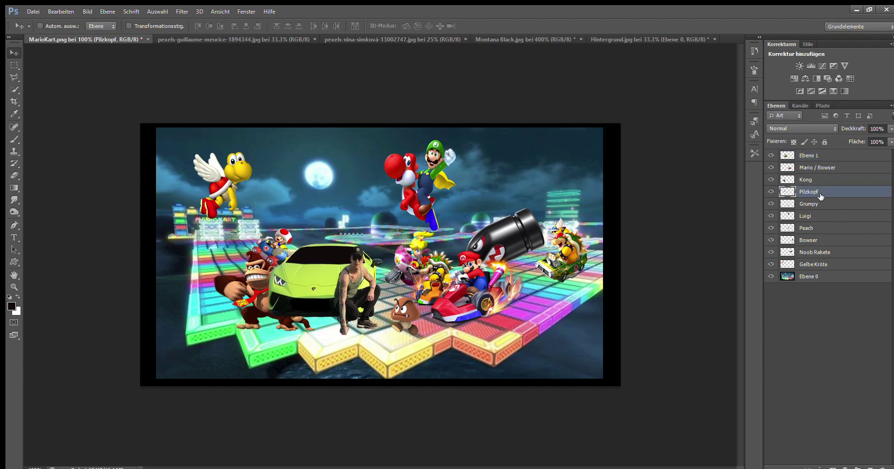
- Name the car-and-man layer Monteeee, then move Donkey Kong up-left and the car slightly right
{"action": "left_click", "coordinate": [819, 159]}
{"action": "key", "text": "h"}
{"action": "key", "text": "Return"}
{"action": "left_click", "coordinate": [794, 180]}
{"action": "left_click_drag", "start_coordinate": [251, 280], "coordinate": [214, 256]}
{"action": "left_click_drag", "start_coordinate": [353, 293], "coordinate": [359, 293]}
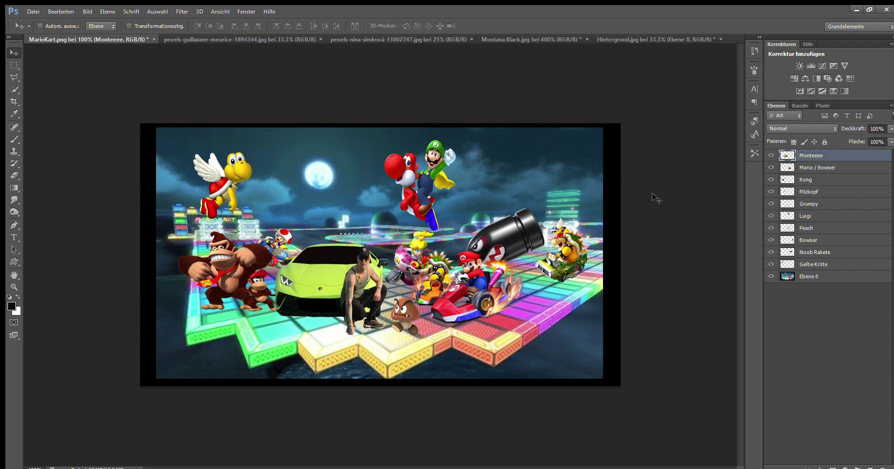
- Shift the Mario kart slightly right and Peach slightly up and right
{"action": "left_click", "coordinate": [817, 168]}
{"action": "left_click_drag", "start_coordinate": [480, 295], "coordinate": [497, 292]}
{"action": "left_click", "coordinate": [810, 228]}
{"action": "left_click_drag", "start_coordinate": [435, 259], "coordinate": [440, 256]}
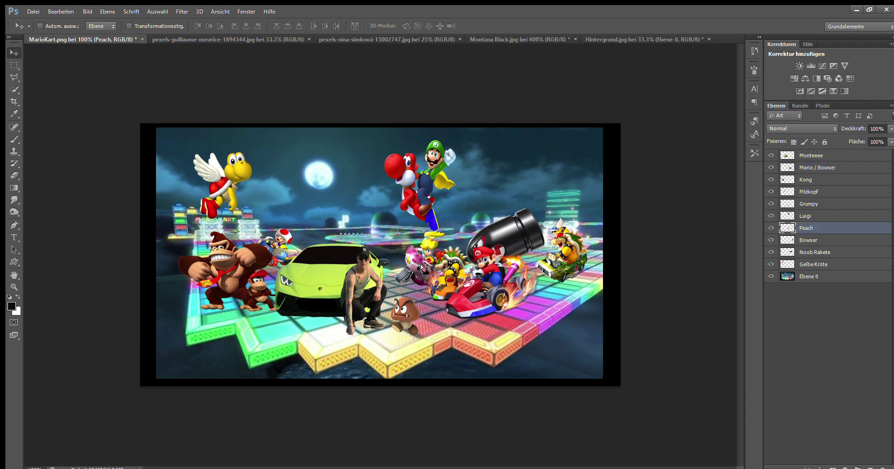
- Shrink the Noob Rakete rocket onto Bowser and nudge Donkey Kong right
{"action": "left_click", "coordinate": [815, 253]}
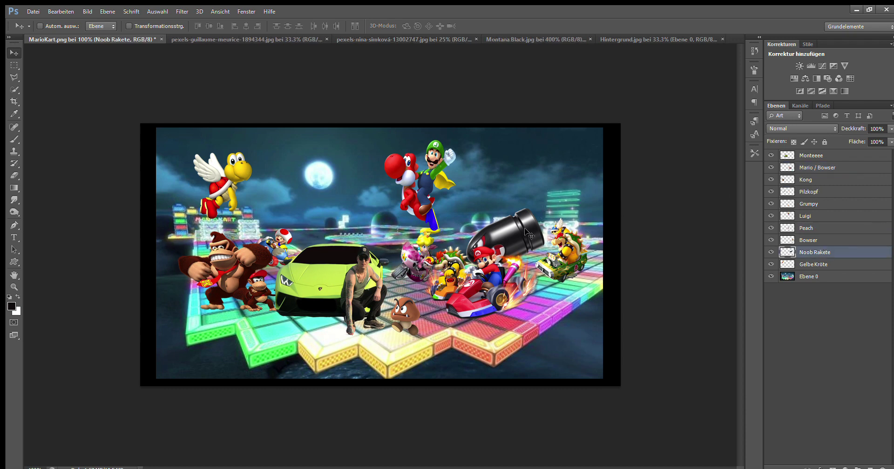
{"action": "key", "text": "ctrl+t"}
{"action": "left_click_drag", "start_coordinate": [463, 270], "coordinate": [474, 257]}
{"action": "left_click_drag", "start_coordinate": [521, 226], "coordinate": [550, 227]}
{"action": "key", "text": "Return"}
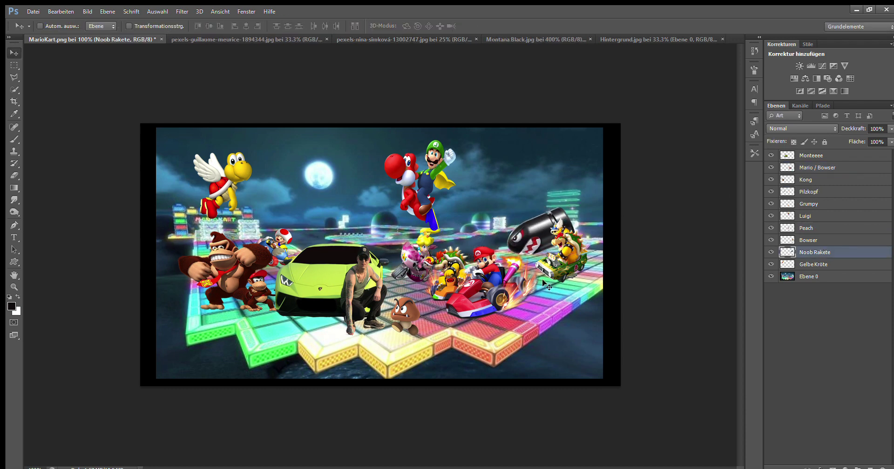
{"action": "left_click", "coordinate": [818, 204]}
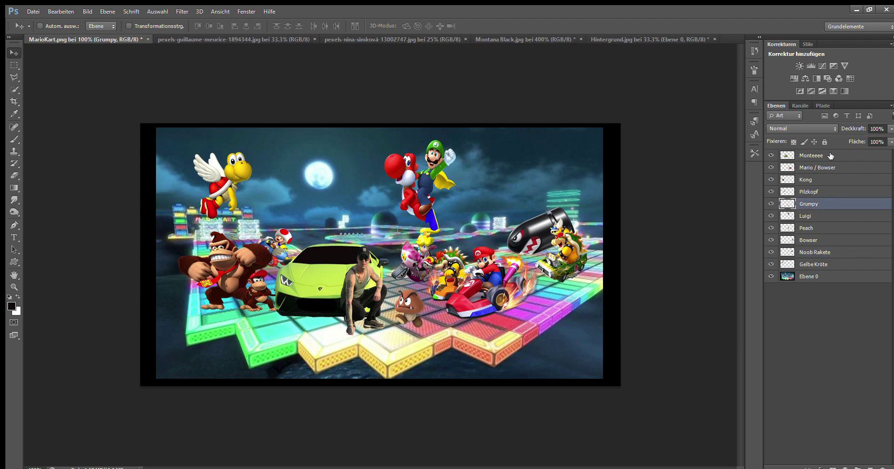
{"action": "left_click", "coordinate": [810, 179]}
{"action": "key", "text": "shift+Right"}
{"action": "key", "text": "shift+Right"}
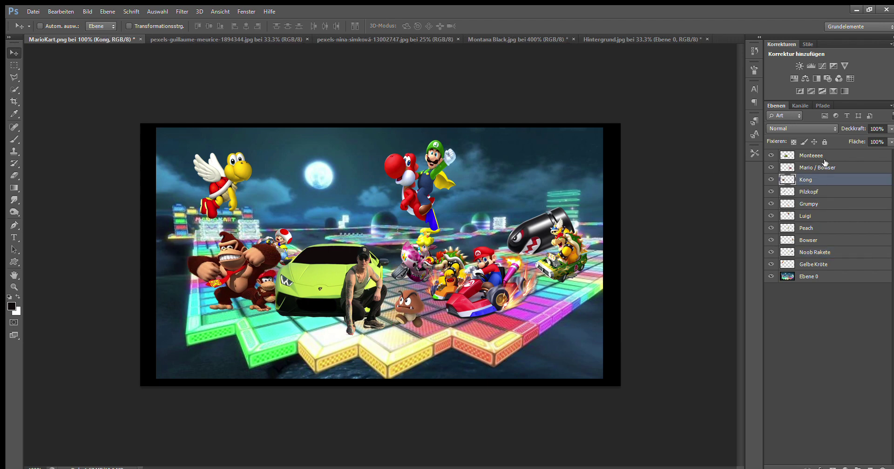
- Rename the layers to 'Monteeee Poser' and 'Kongs Poser'
{"action": "left_click", "coordinate": [812, 156]}
{"action": "double_click", "coordinate": [808, 155]}
{"action": "type", "text": "Poser"}
{"action": "key", "text": "Return"}
{"action": "left_click", "coordinate": [810, 179]}
{"action": "double_click", "coordinate": [810, 180]}
{"action": "type", "text": "oser"}
{"action": "key", "text": "Return"}
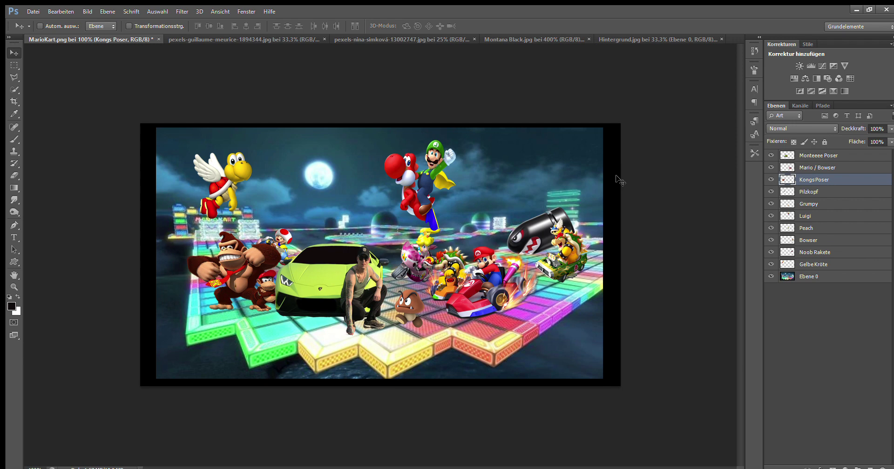
- Close the Montana Black document and bring up the jellyfish photo
{"action": "left_click", "coordinate": [623, 40]}
{"action": "left_click", "coordinate": [538, 41]}
{"action": "key", "text": "ctrl+w"}
{"action": "left_click", "coordinate": [401, 39]}
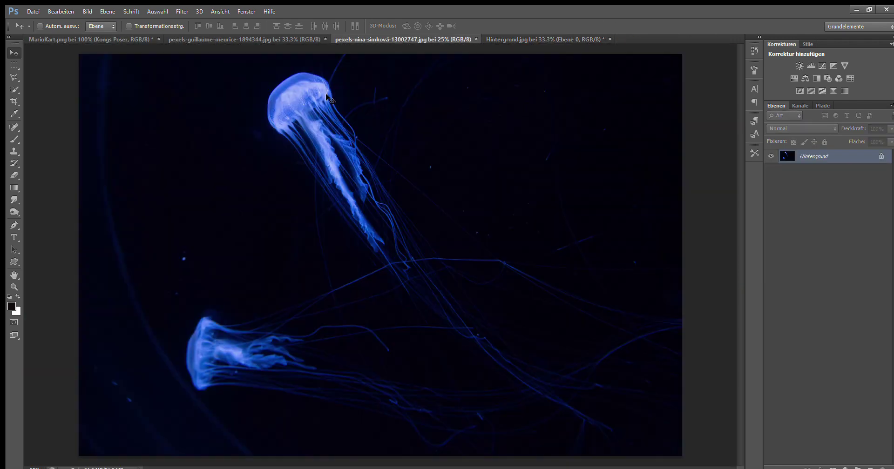
- Bring the jellyfish photo into the collage, shrink it into the lower right, and shift Luigi on Yoshi
{"action": "left_click", "coordinate": [881, 156]}
{"action": "mouse_move", "coordinate": [534, 160]}
{"action": "left_mouse_down"}
{"action": "mouse_move", "coordinate": [463, 343]}
{"action": "mouse_move", "coordinate": [125, 104]}
{"action": "mouse_move", "coordinate": [117, 124]}
{"action": "left_mouse_up"}
{"action": "key", "text": "ctrl+t"}
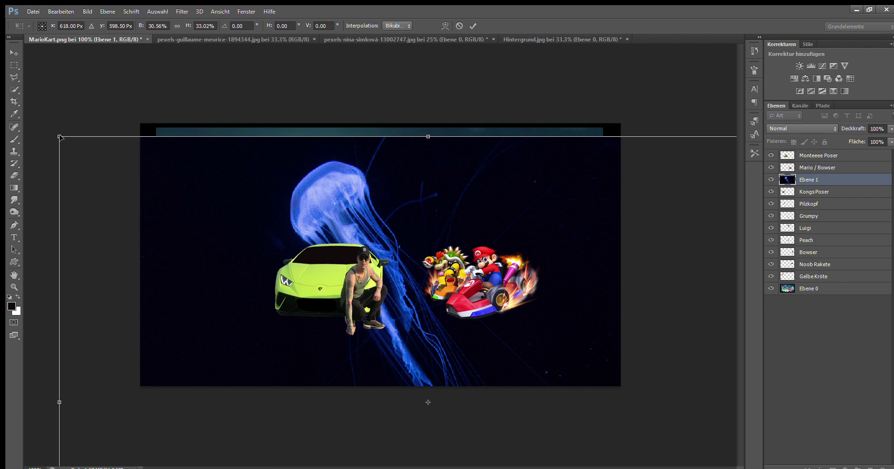
{"action": "mouse_move", "coordinate": [117, 123]}
{"action": "left_mouse_down"}
{"action": "mouse_move", "coordinate": [451, 163]}
{"action": "mouse_move", "coordinate": [549, 279]}
{"action": "left_mouse_up"}
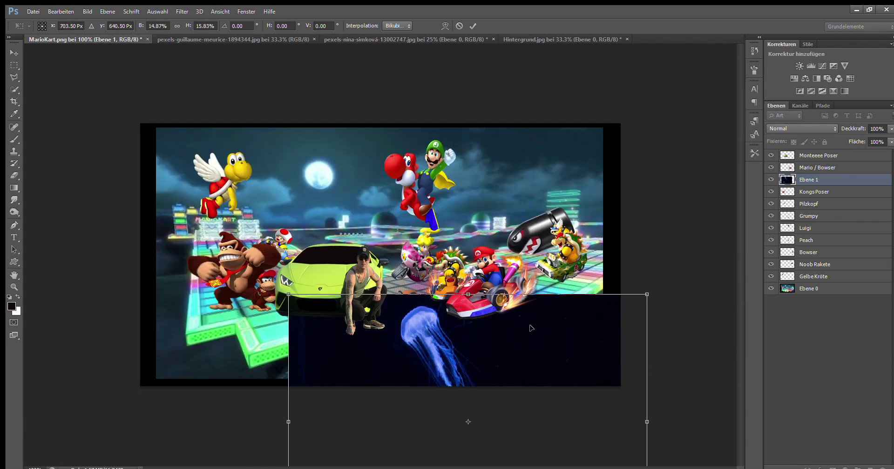
{"action": "key", "text": "Return"}
{"action": "left_click", "coordinate": [845, 228]}
{"action": "left_click_drag", "start_coordinate": [450, 140], "coordinate": [409, 140]}
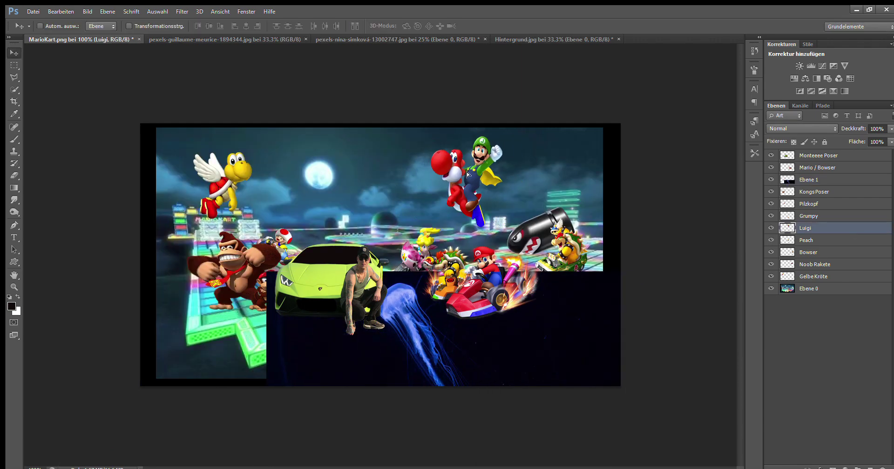
- Slightly shrink Luigi on Yoshi and move him into the collage's top-right sky
{"action": "key", "text": "ctrl+t"}
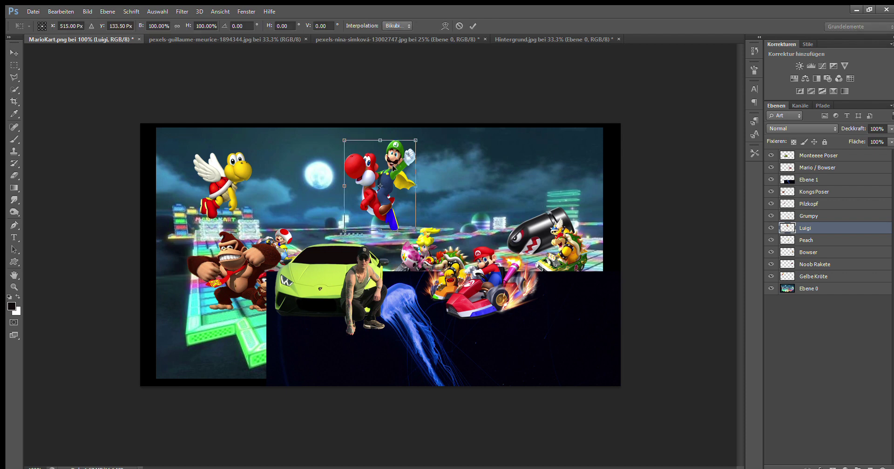
{"action": "left_click_drag", "start_coordinate": [415, 140], "coordinate": [409, 149]}
{"action": "left_click_drag", "start_coordinate": [376, 192], "coordinate": [390, 190]}
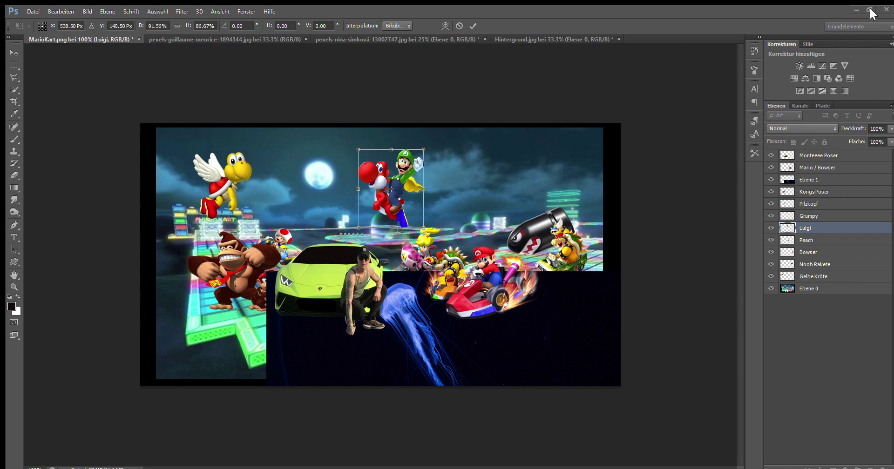
{"action": "left_click_drag", "start_coordinate": [389, 173], "coordinate": [515, 158]}
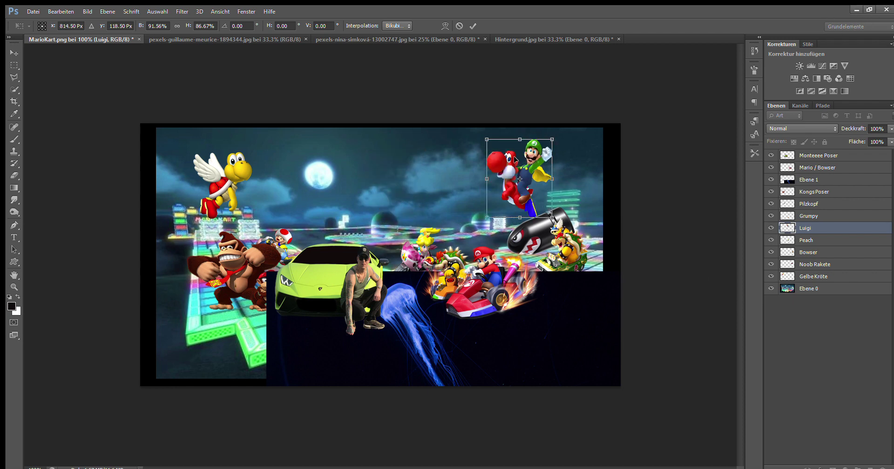
{"action": "key", "text": "Return"}
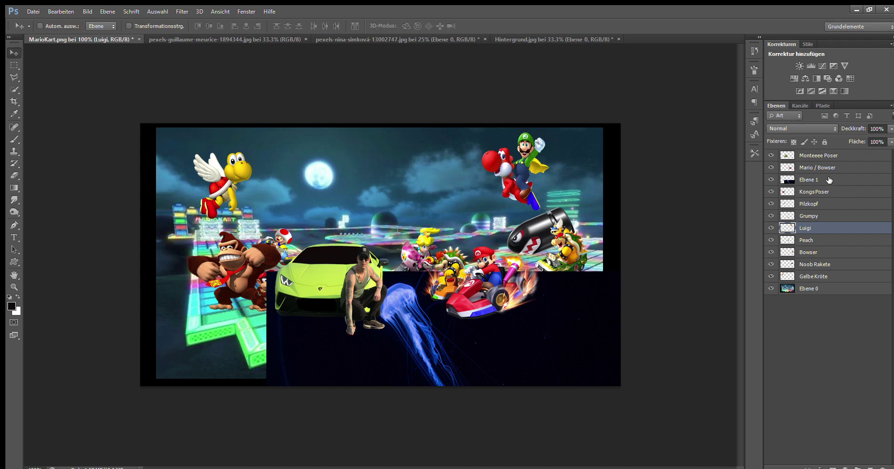
{"action": "left_click", "coordinate": [811, 180]}
- Rename Ebene 1 to 'Qualle' and move it just above Ebene 0
{"action": "double_click", "coordinate": [811, 180]}
{"action": "type", "text": "Qualle"}
{"action": "key", "text": "Return"}
{"action": "mouse_move", "coordinate": [811, 180]}
{"action": "left_mouse_down"}
{"action": "mouse_move", "coordinate": [828, 262]}
{"action": "mouse_move", "coordinate": [819, 282]}
{"action": "left_mouse_up"}
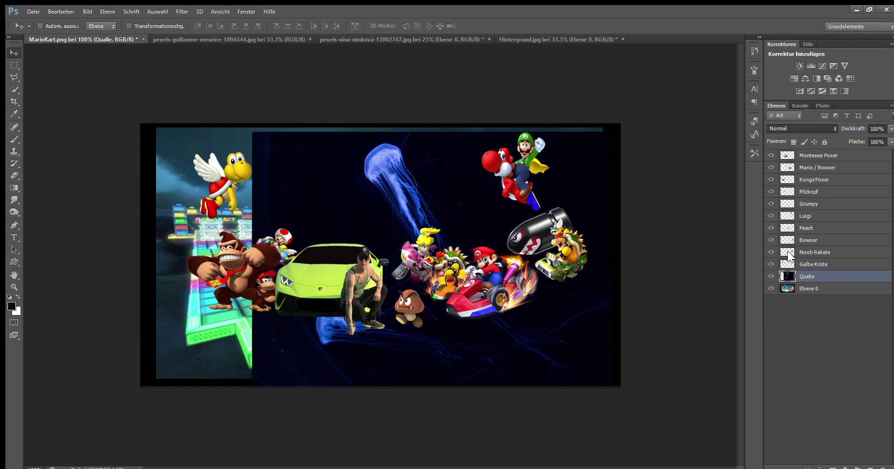
- Set the Qualle layer to Negativ multiplizieren, then shift and rotate the jellyfish
{"action": "key", "text": "alt+shift+s"}
{"action": "key", "text": "alt+shift+n"}
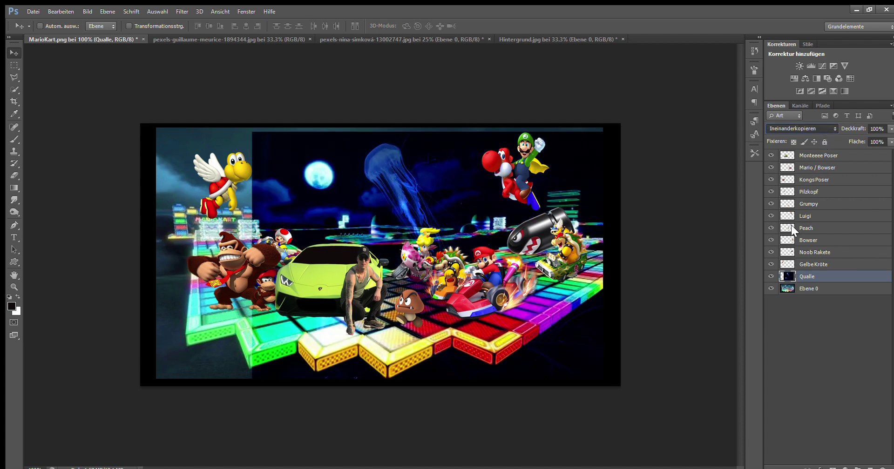
{"action": "key", "text": "alt+shift+s"}
{"action": "left_click_drag", "start_coordinate": [451, 181], "coordinate": [467, 179]}
{"action": "key", "text": "ctrl+t"}
{"action": "left_click_drag", "start_coordinate": [531, 140], "coordinate": [535, 161]}
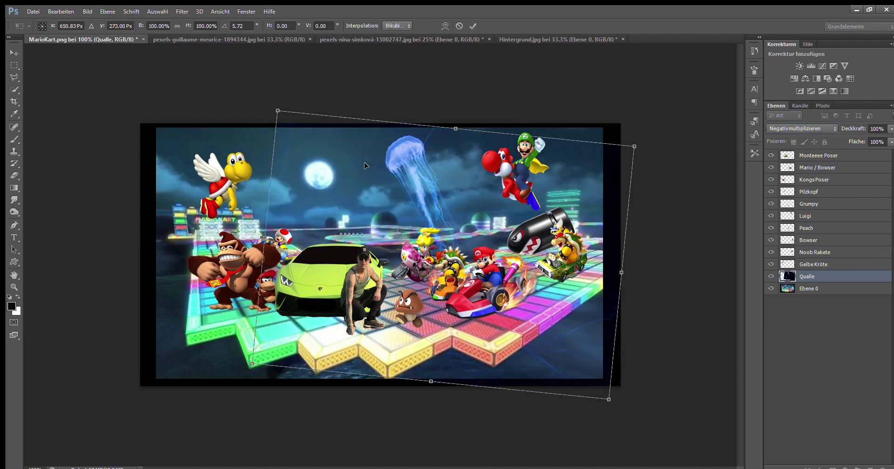
{"action": "key", "text": "Return"}
- Add a layer mask and paint white to reveal the jellyfish and its tentacles in the sky
{"action": "left_click", "coordinate": [832, 466], "text": "alt"}
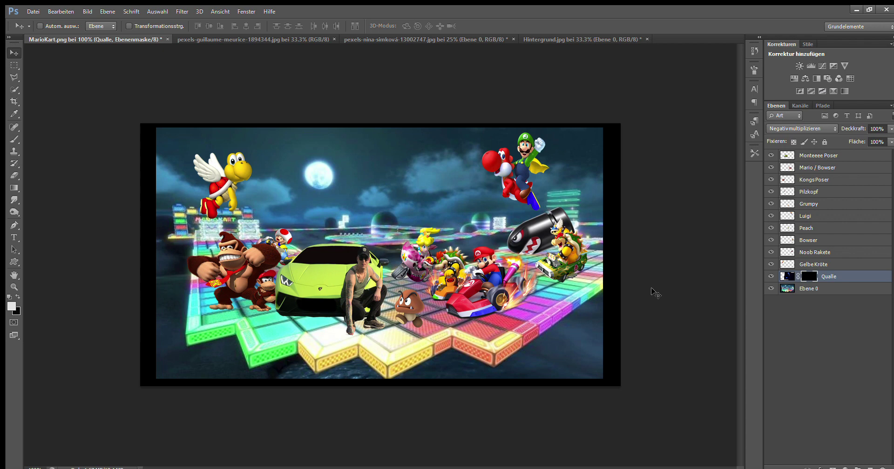
{"action": "key", "text": "b"}
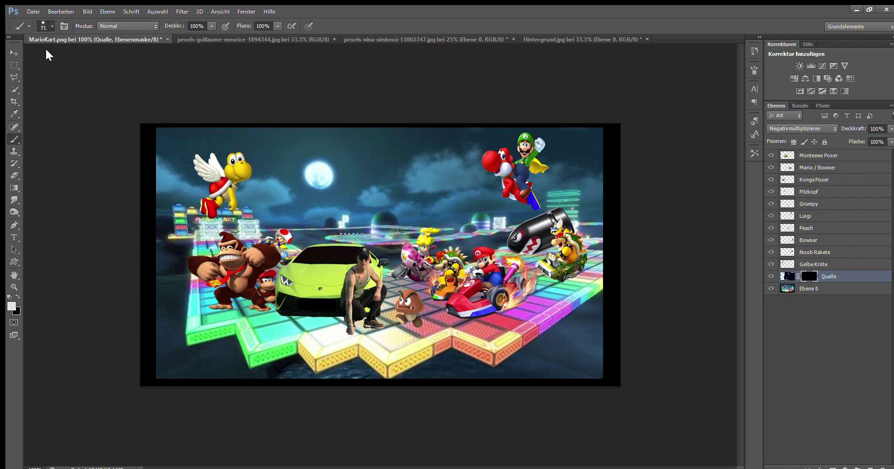
{"action": "mouse_move", "coordinate": [439, 158]}
{"action": "left_mouse_down"}
{"action": "mouse_move", "coordinate": [421, 179]}
{"action": "mouse_move", "coordinate": [435, 182]}
{"action": "mouse_move", "coordinate": [462, 248]}
{"action": "left_mouse_up"}
{"action": "left_click_drag", "start_coordinate": [445, 187], "coordinate": [430, 166]}
- Try duplicating the jellyfish layer for extra glow, then undo the copies
{"action": "key", "text": "x"}
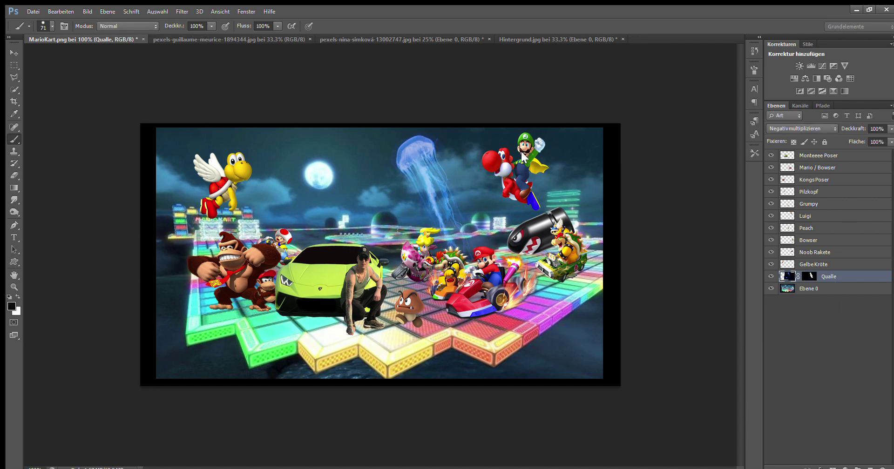
{"action": "key", "text": "ctrl+j"}
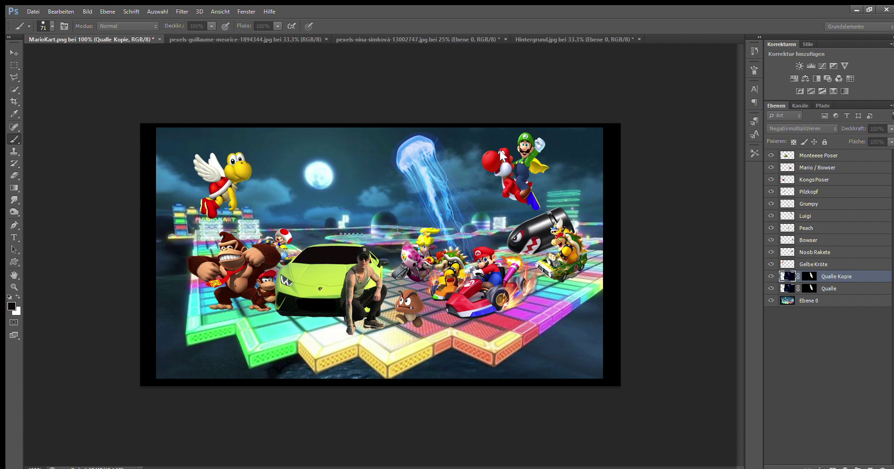
{"action": "key", "text": "ctrl+j"}
{"action": "key", "text": "ctrl+z"}
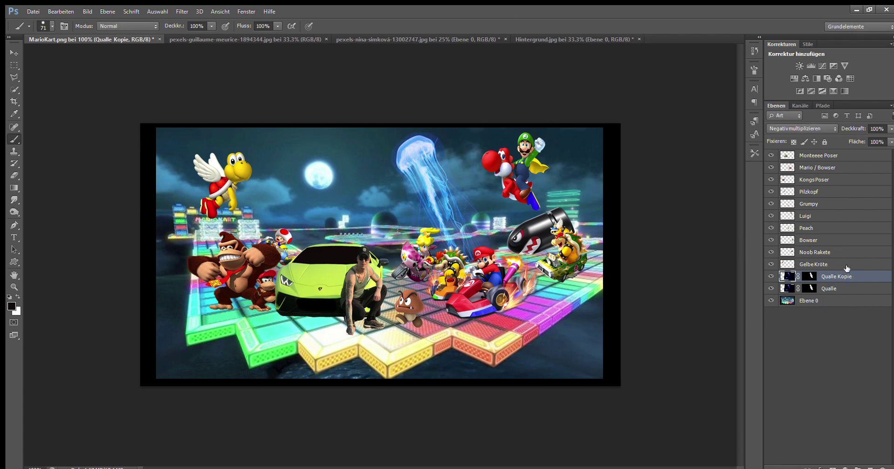
{"action": "key", "text": "ctrl+alt+z"}
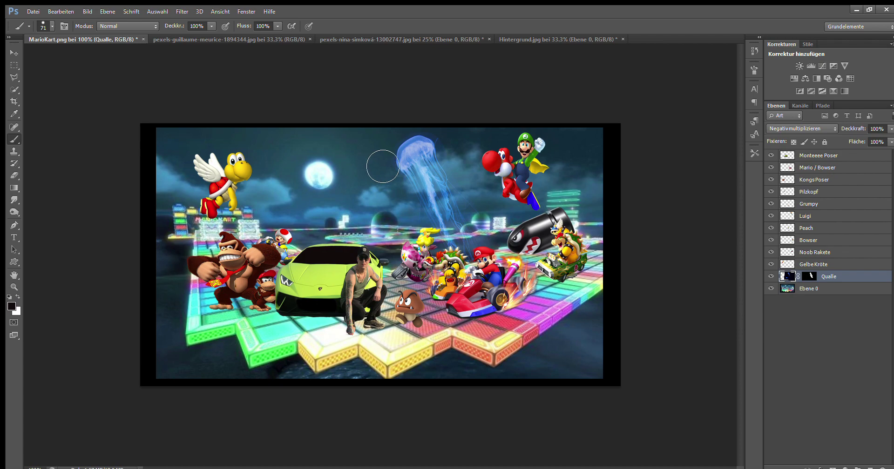
- Refine the Qualle mask to hide stray glow around the bell and tentacles, then duplicate the layer
{"action": "left_click", "coordinate": [810, 276]}
{"action": "left_click", "coordinate": [14, 286]}
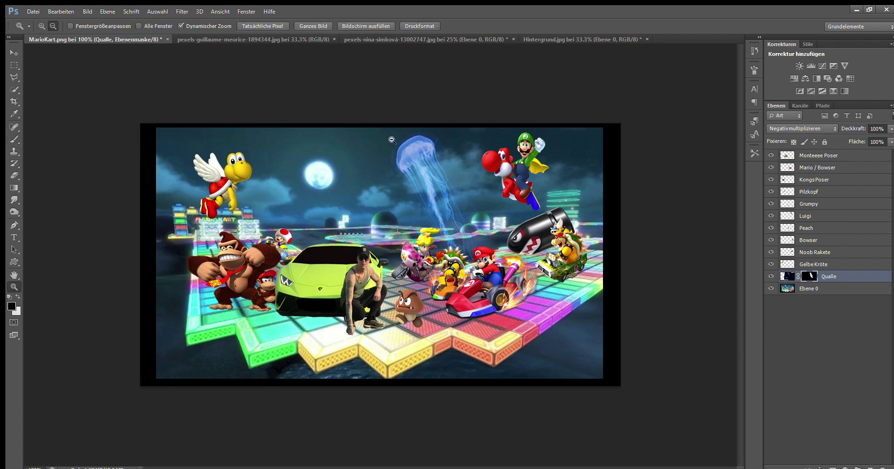
{"action": "left_click", "coordinate": [409, 137]}
{"action": "left_click", "coordinate": [14, 139]}
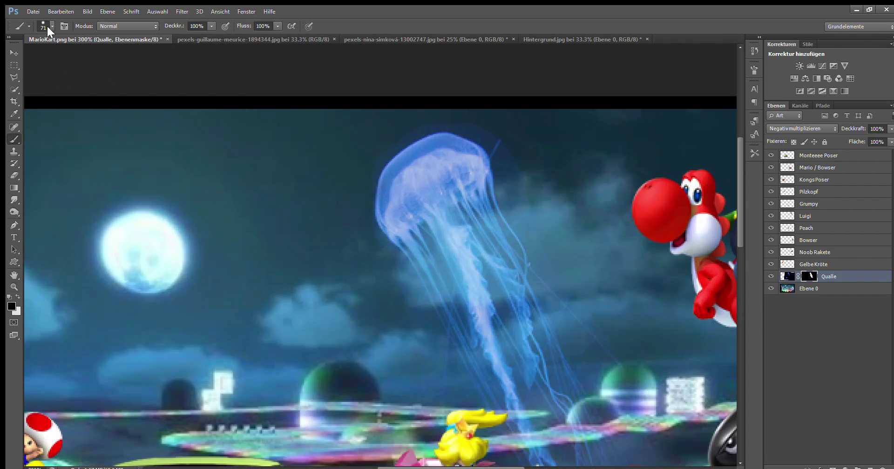
{"action": "mouse_move", "coordinate": [371, 186]}
{"action": "left_mouse_down"}
{"action": "mouse_move", "coordinate": [530, 172]}
{"action": "mouse_move", "coordinate": [562, 246]}
{"action": "left_mouse_up"}
{"action": "left_click_drag", "start_coordinate": [491, 294], "coordinate": [399, 277]}
{"action": "key", "text": "z"}
{"action": "key", "text": "ctrl+minus"}
{"action": "key", "text": "ctrl+minus"}
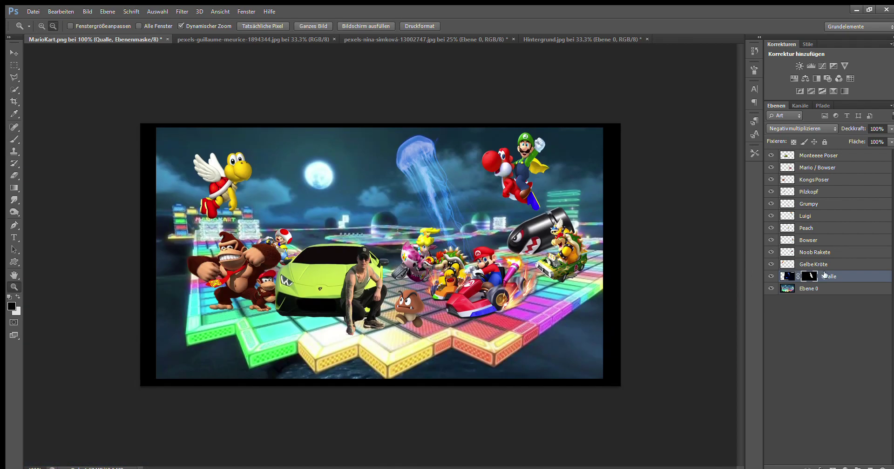
{"action": "key", "text": "ctrl+j"}
- Bring the jellyfish photo into the collage again, shrinking and rotating it upright
{"action": "left_click", "coordinate": [290, 39]}
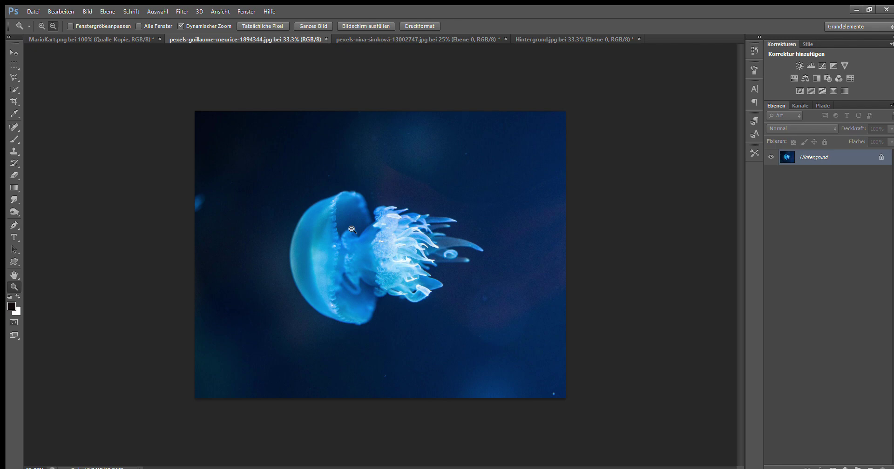
{"action": "key", "text": "v"}
{"action": "left_click_drag", "start_coordinate": [431, 190], "coordinate": [309, 183]}
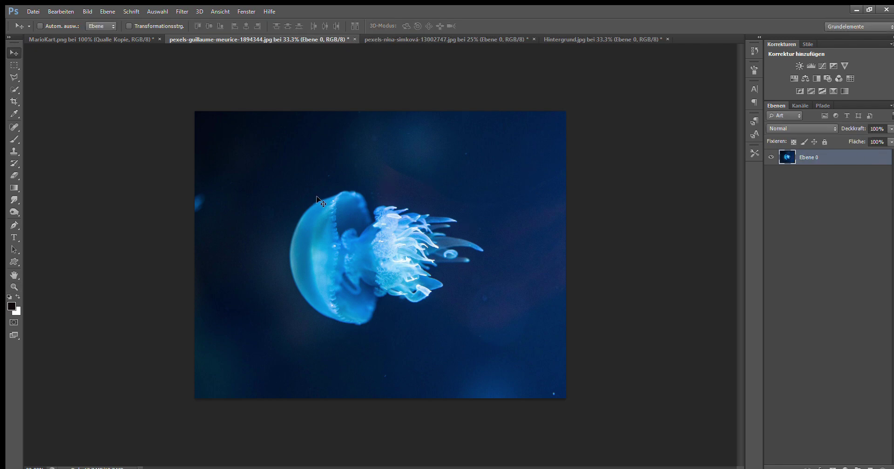
{"action": "key", "text": "ctrl+t"}
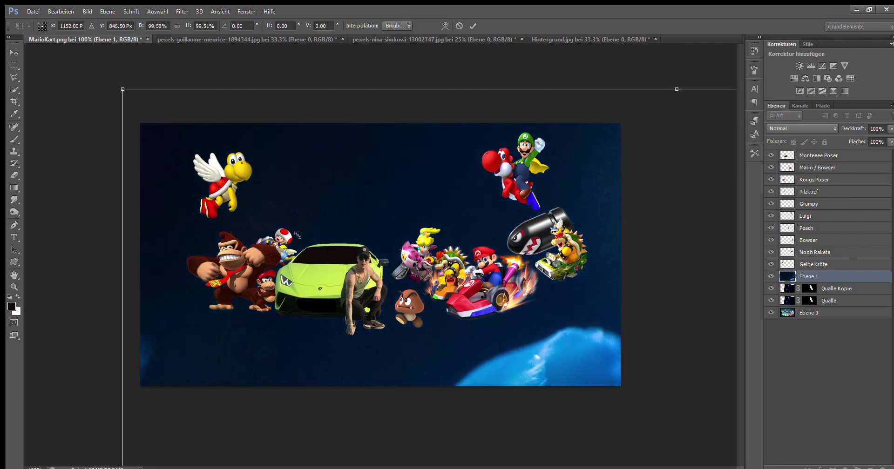
{"action": "mouse_move", "coordinate": [124, 90]}
{"action": "left_mouse_down"}
{"action": "mouse_move", "coordinate": [507, 393]}
{"action": "mouse_move", "coordinate": [129, 108]}
{"action": "left_mouse_up"}
{"action": "left_click_drag", "start_coordinate": [500, 381], "coordinate": [167, 428]}
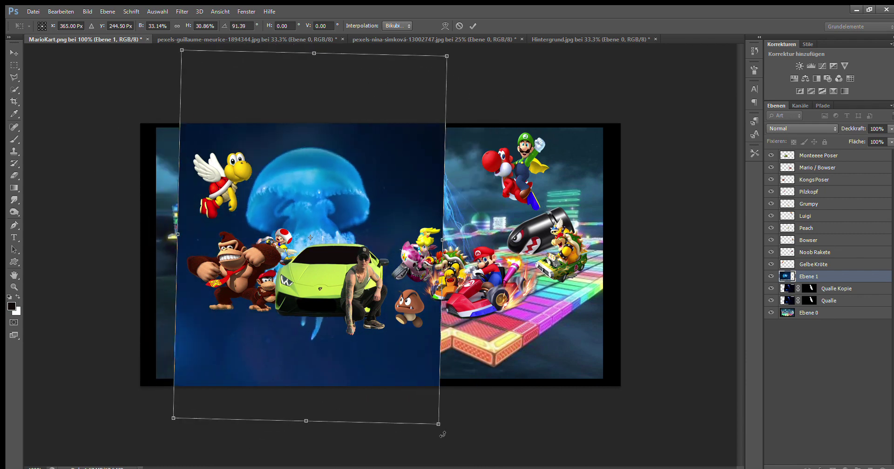
{"action": "left_click_drag", "start_coordinate": [436, 50], "coordinate": [377, 168]}
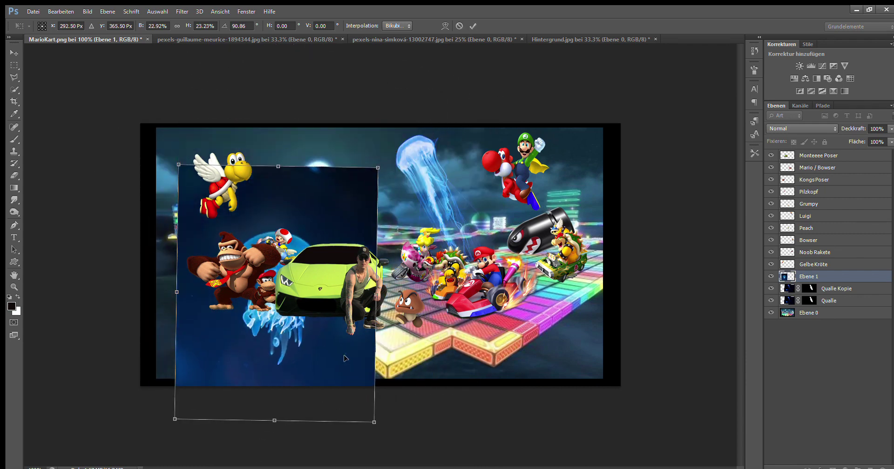
{"action": "left_click_drag", "start_coordinate": [368, 326], "coordinate": [379, 241]}
- Set the new jellyfish to Negativ multiplizieren and place it, smaller, left of the moon
{"action": "key", "text": "shift+alt+s"}
{"action": "mouse_move", "coordinate": [342, 161]}
{"action": "left_mouse_down"}
{"action": "mouse_move", "coordinate": [305, 154]}
{"action": "mouse_move", "coordinate": [321, 145]}
{"action": "left_mouse_up"}
{"action": "left_click_drag", "start_coordinate": [375, 66], "coordinate": [288, 114]}
{"action": "left_click_drag", "start_coordinate": [242, 186], "coordinate": [295, 163]}
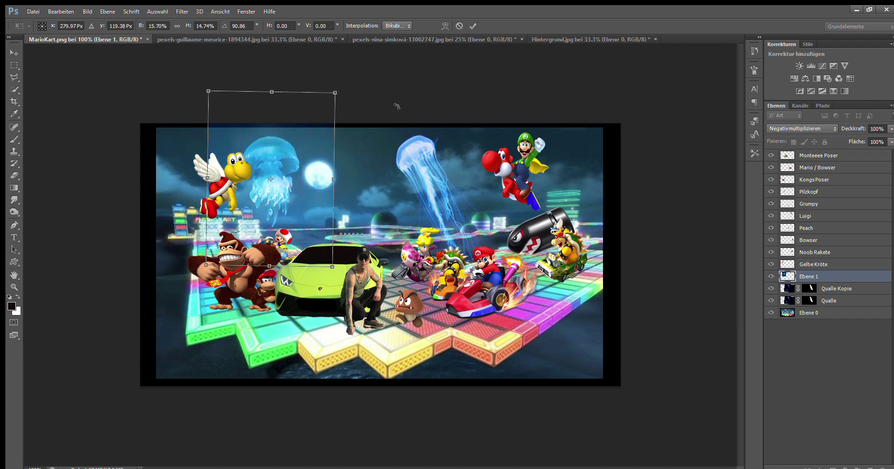
{"action": "key", "text": "Return"}
- Rename the layer to 'Qualle2' and add a layer mask
{"action": "double_click", "coordinate": [809, 277]}
{"action": "type", "text": "Qualle2"}
{"action": "key", "text": "Return"}
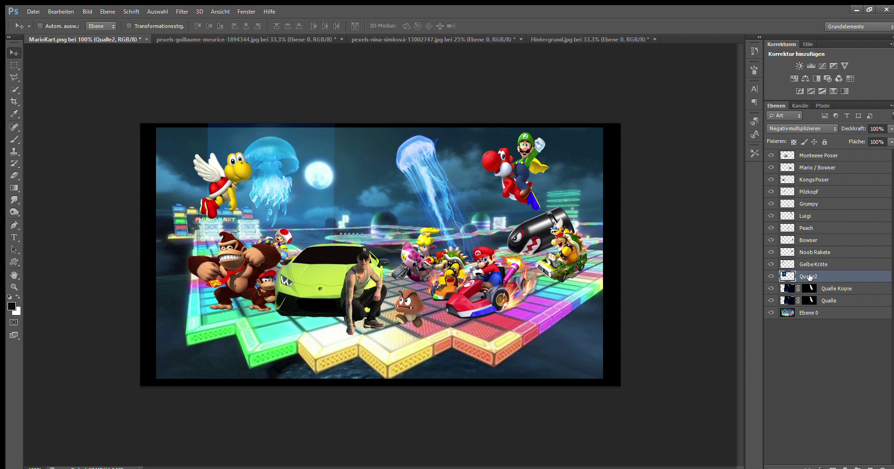
{"action": "left_click", "coordinate": [828, 465], "text": "alt"}
- Paint white on the Qualle2 mask to reveal the second jellyfish beside the moon
{"action": "left_click", "coordinate": [14, 139]}
{"action": "left_click", "coordinate": [17, 297]}
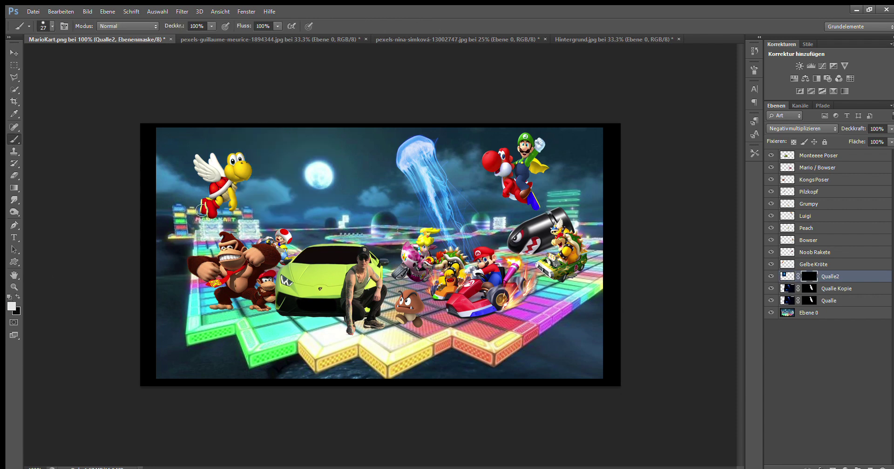
{"action": "mouse_move", "coordinate": [261, 156]}
{"action": "left_mouse_down"}
{"action": "mouse_move", "coordinate": [250, 189]}
{"action": "mouse_move", "coordinate": [279, 178]}
{"action": "left_mouse_up"}
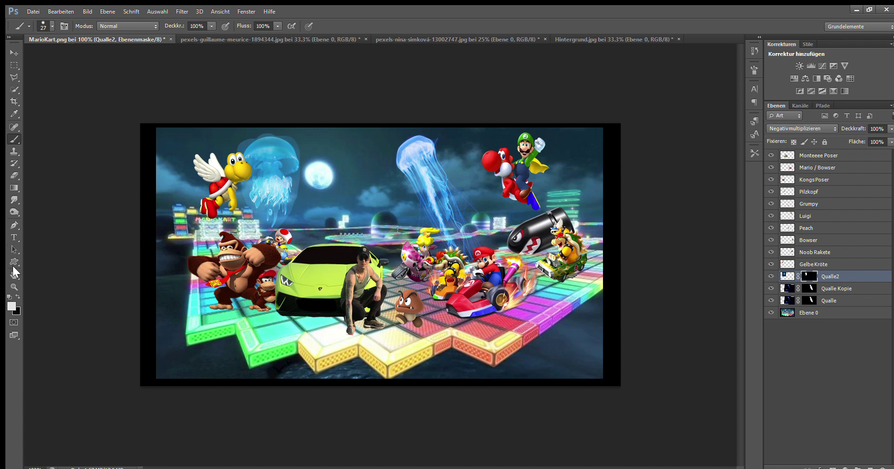
- Move the Gelbe Kröte Koopa down and to the left
{"action": "left_click", "coordinate": [822, 264]}
{"action": "key", "text": "v"}
{"action": "key", "text": "x"}
{"action": "left_click_drag", "start_coordinate": [269, 164], "coordinate": [241, 213]}
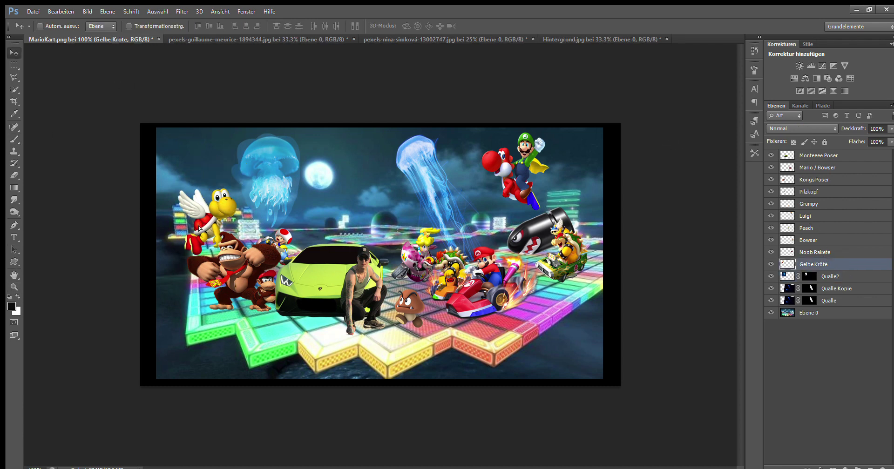
- Target the Qualle layer mask with a white brush and zoom in on the left jellyfish
{"action": "left_click", "coordinate": [834, 300]}
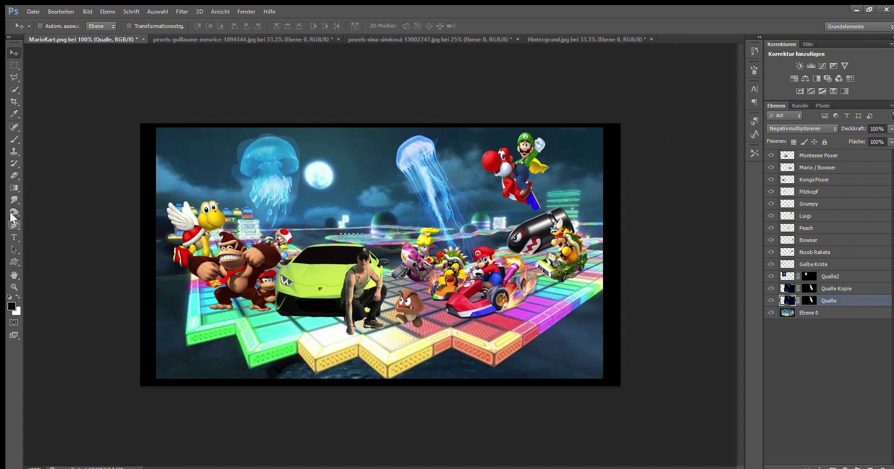
{"action": "key", "text": "b"}
{"action": "left_click", "coordinate": [16, 294]}
{"action": "left_click", "coordinate": [809, 301]}
{"action": "key", "text": "z"}
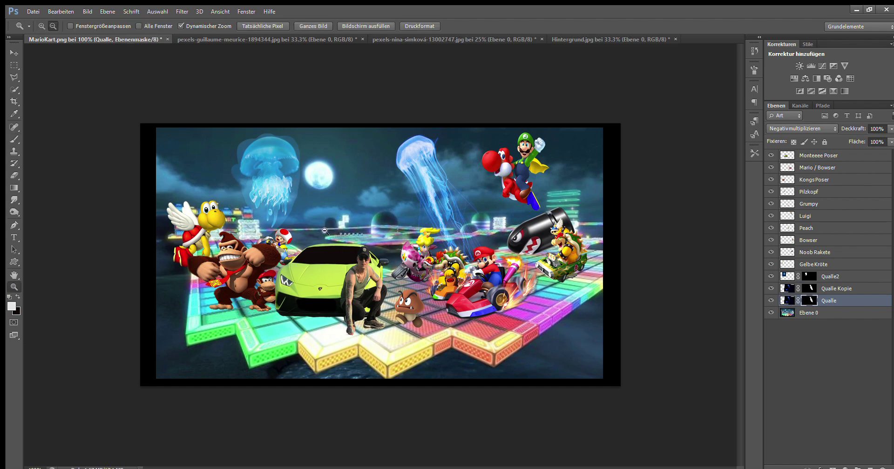
{"action": "left_click", "coordinate": [259, 157]}
{"action": "left_click", "coordinate": [248, 140]}
{"action": "key", "text": "b"}
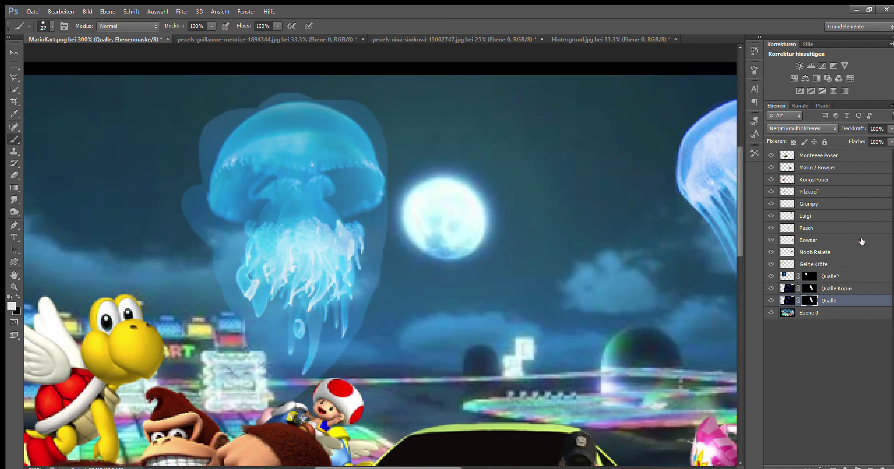
- Undo a stray white stroke left of the second jellyfish on the Qualle2 mask
{"action": "left_click", "coordinate": [855, 275]}
{"action": "left_click_drag", "start_coordinate": [192, 209], "coordinate": [202, 234]}
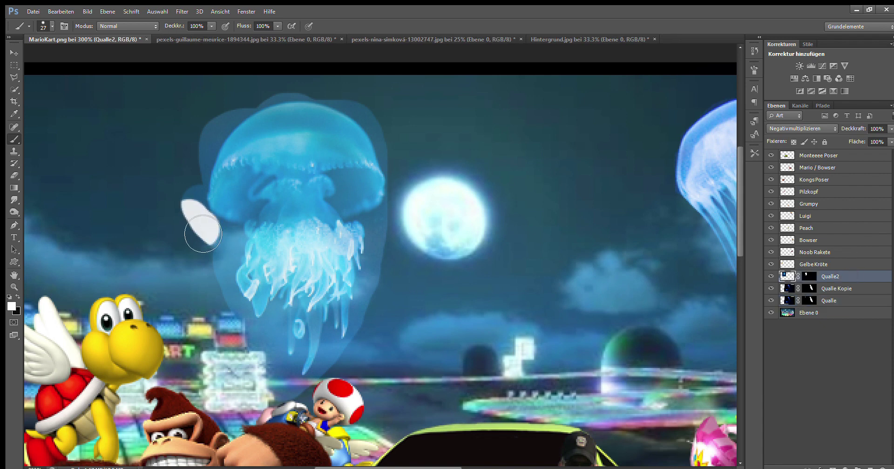
{"action": "key", "text": "ctrl+z"}
{"action": "left_click", "coordinate": [809, 276]}
{"action": "left_click", "coordinate": [18, 297]}
- Paint black on the Qualle2 mask to hide the halo around the jellyfish's edge and tentacles
{"action": "mouse_move", "coordinate": [189, 202]}
{"action": "left_mouse_down"}
{"action": "mouse_move", "coordinate": [205, 206]}
{"action": "mouse_move", "coordinate": [244, 104]}
{"action": "mouse_move", "coordinate": [275, 90]}
{"action": "mouse_move", "coordinate": [343, 93]}
{"action": "mouse_move", "coordinate": [400, 144]}
{"action": "mouse_move", "coordinate": [391, 305]}
{"action": "mouse_move", "coordinate": [409, 148]}
{"action": "left_mouse_up"}
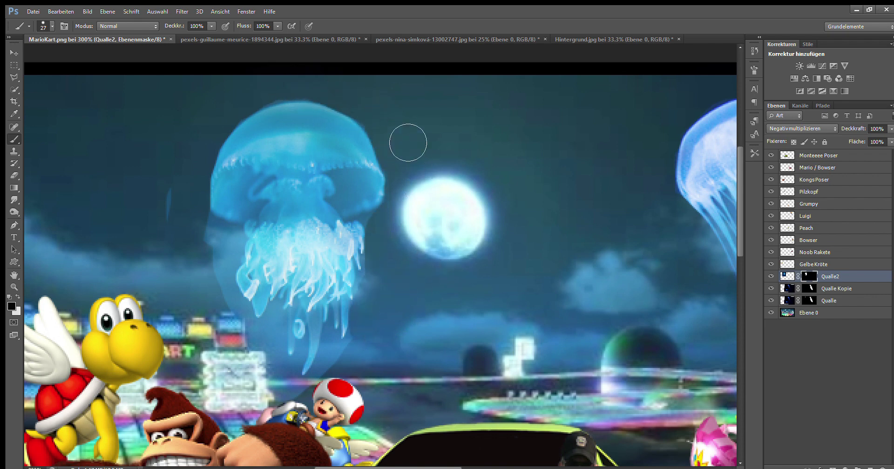
{"action": "mouse_move", "coordinate": [338, 93]}
{"action": "left_mouse_down"}
{"action": "mouse_move", "coordinate": [295, 89]}
{"action": "mouse_move", "coordinate": [236, 114]}
{"action": "mouse_move", "coordinate": [209, 243]}
{"action": "mouse_move", "coordinate": [227, 286]}
{"action": "mouse_move", "coordinate": [303, 401]}
{"action": "mouse_move", "coordinate": [366, 367]}
{"action": "left_mouse_up"}
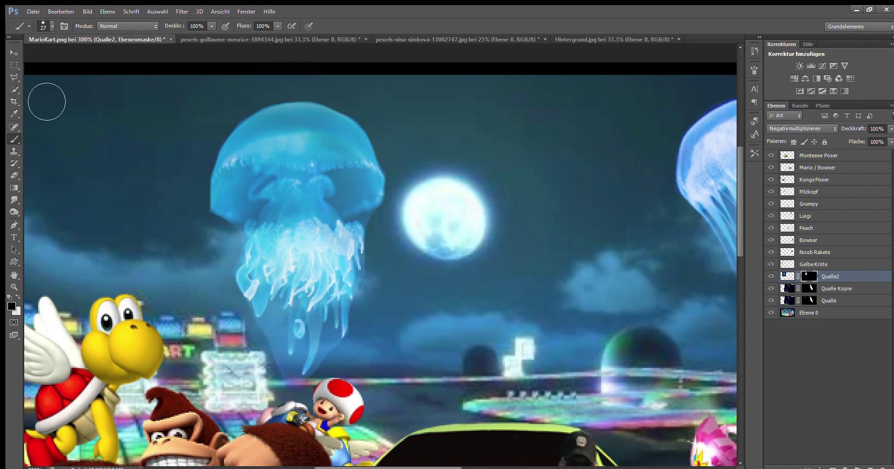
{"action": "mouse_move", "coordinate": [252, 309]}
{"action": "left_mouse_down"}
{"action": "mouse_move", "coordinate": [284, 368]}
{"action": "mouse_move", "coordinate": [300, 351]}
{"action": "left_mouse_up"}
{"action": "left_click_drag", "start_coordinate": [289, 380], "coordinate": [331, 339]}
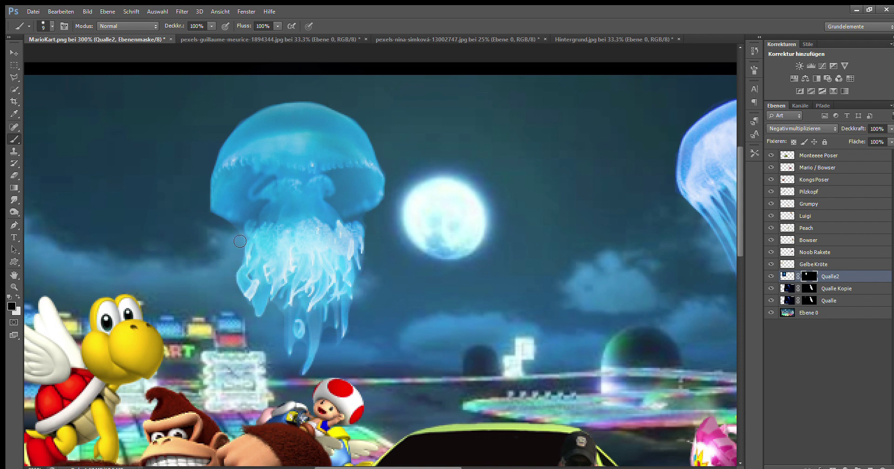
{"action": "key", "text": "bracketleft"}
{"action": "key", "text": "bracketleft"}
{"action": "key", "text": "bracketleft"}
{"action": "key", "text": "bracketleft"}
{"action": "key", "text": "bracketleft"}
{"action": "key", "text": "bracketleft"}
- Refine the Qualle2 mask on the tentacles at 600% zoom, then zoom back out
{"action": "key", "text": "z"}
{"action": "left_click", "coordinate": [334, 342]}
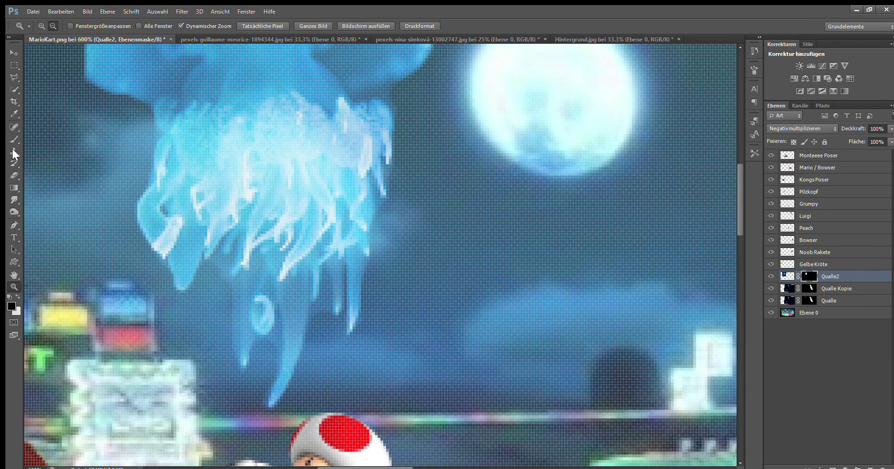
{"action": "key", "text": "b"}
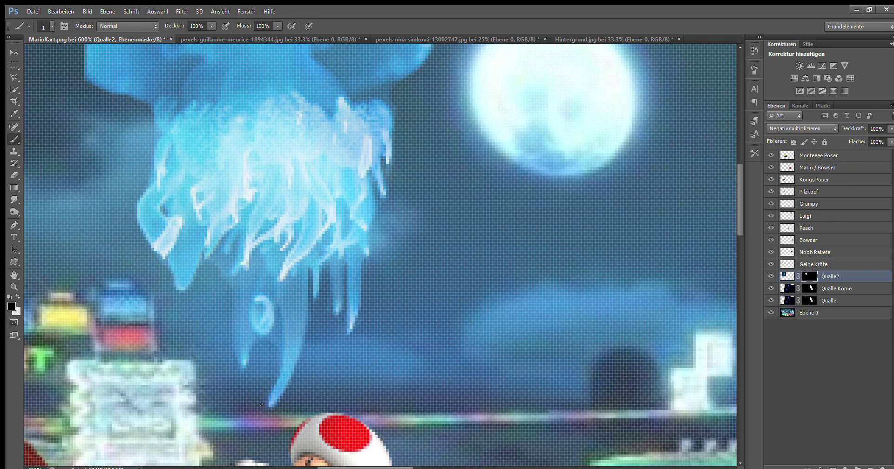
{"action": "scroll", "coordinate": [214, 315], "scroll_direction": "up", "scroll_amount": 3}
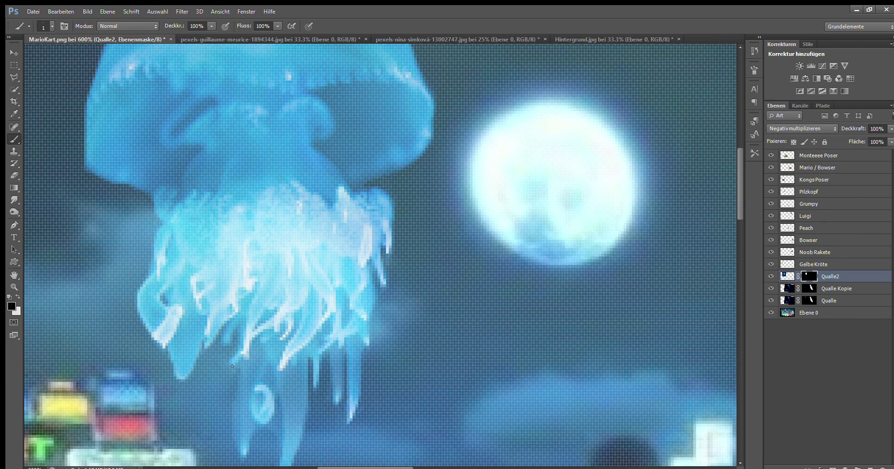
{"action": "key", "text": "z"}
{"action": "scroll", "coordinate": [235, 369], "scroll_direction": "down", "scroll_amount": 4}
- Duplicate the Qualle2 layer twice to brighten the left jellyfish
{"action": "left_click", "coordinate": [821, 278]}
{"action": "key", "text": "ctrl+j"}
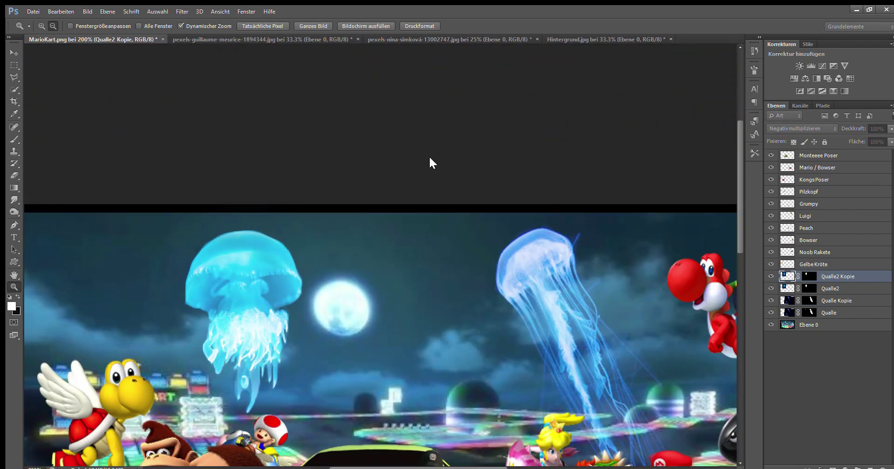
{"action": "key", "text": "ctrl+j"}
{"action": "scroll", "coordinate": [488, 238], "scroll_direction": "down", "scroll_amount": 3}
{"action": "scroll", "coordinate": [488, 238], "scroll_direction": "down", "scroll_amount": 2}
{"action": "scroll", "coordinate": [410, 217], "scroll_direction": "up", "scroll_amount": 1}
- Quick-select the starry sky in Hintergrund.jpg and drag it into the MarioKart collage
{"action": "left_click", "coordinate": [609, 39]}
{"action": "key", "text": "v"}
{"action": "mouse_move", "coordinate": [539, 70]}
{"action": "left_mouse_down"}
{"action": "mouse_move", "coordinate": [190, 114]}
{"action": "mouse_move", "coordinate": [416, 227]}
{"action": "mouse_move", "coordinate": [441, 221]}
{"action": "mouse_move", "coordinate": [441, 208]}
{"action": "left_mouse_up"}
{"action": "key", "text": "w"}
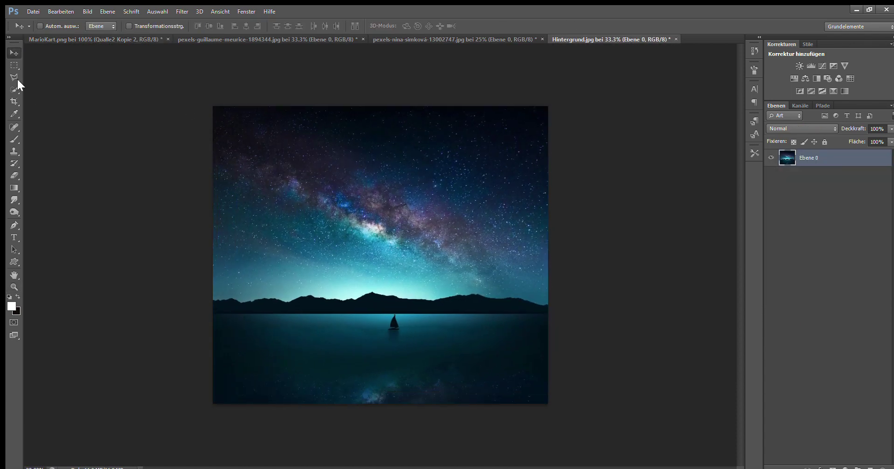
{"action": "mouse_move", "coordinate": [214, 108]}
{"action": "left_mouse_down"}
{"action": "mouse_move", "coordinate": [503, 251]}
{"action": "mouse_move", "coordinate": [217, 299]}
{"action": "mouse_move", "coordinate": [226, 251]}
{"action": "left_mouse_up"}
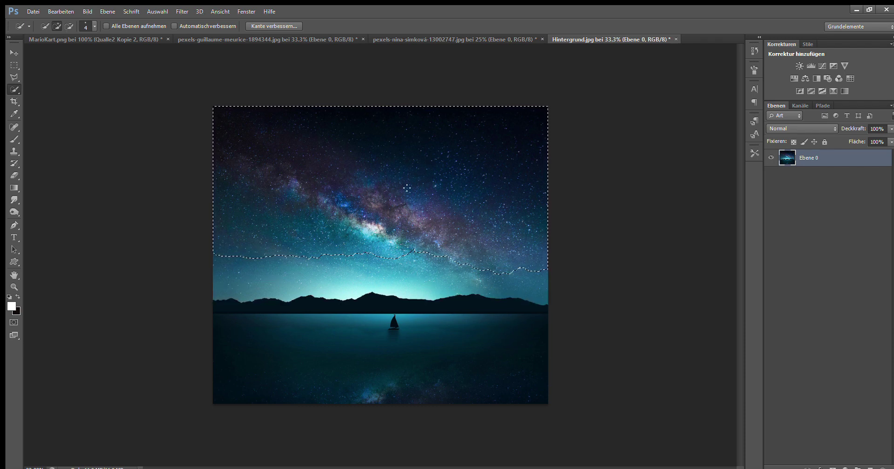
{"action": "key", "text": "v"}
{"action": "left_click_drag", "start_coordinate": [226, 252], "coordinate": [378, 166]}
- Scale the sky over the upper canvas and blend it with Ineinanderkopieren (overlay)
{"action": "key", "text": "ctrl+t"}
{"action": "mouse_move", "coordinate": [26, 426]}
{"action": "left_mouse_down"}
{"action": "mouse_move", "coordinate": [668, 106]}
{"action": "mouse_move", "coordinate": [115, 389]}
{"action": "left_mouse_up"}
{"action": "left_click_drag", "start_coordinate": [326, 302], "coordinate": [720, 308]}
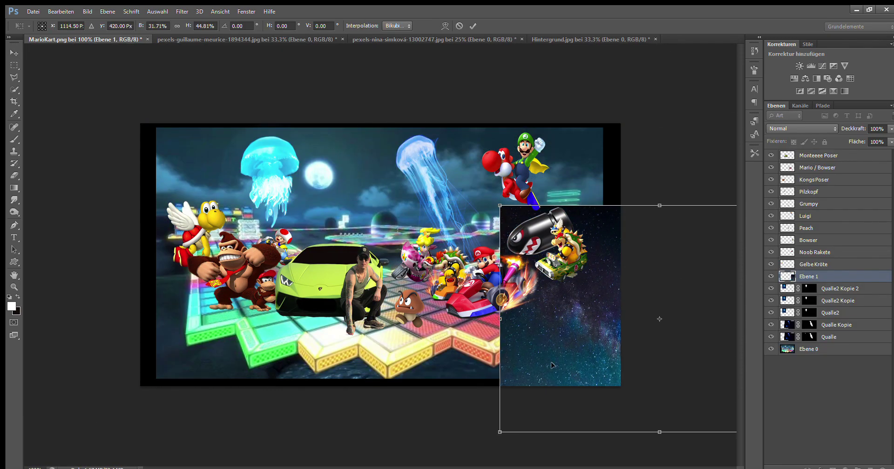
{"action": "left_click_drag", "start_coordinate": [605, 317], "coordinate": [247, 225]}
{"action": "left_click_drag", "start_coordinate": [461, 349], "coordinate": [634, 356]}
{"action": "key", "text": "alt+shift+o"}
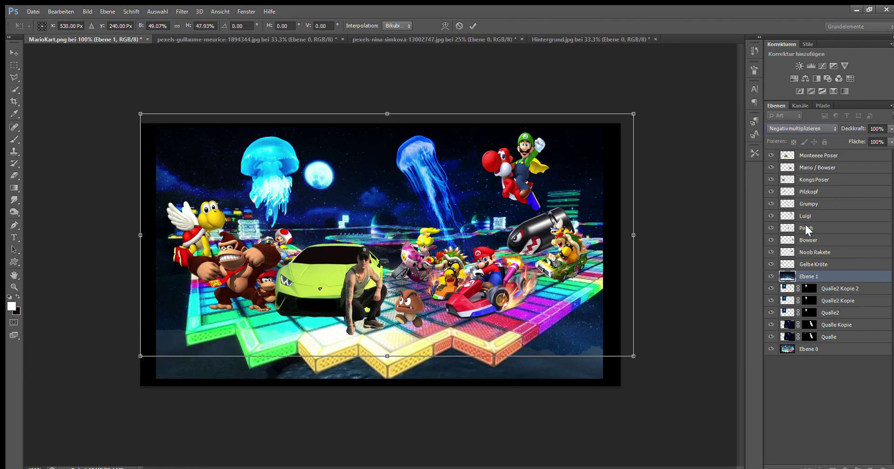
{"action": "key", "text": "alt+shift+s"}
{"action": "key", "text": "alt+shift+o"}
{"action": "left_click_drag", "start_coordinate": [614, 284], "coordinate": [613, 208]}
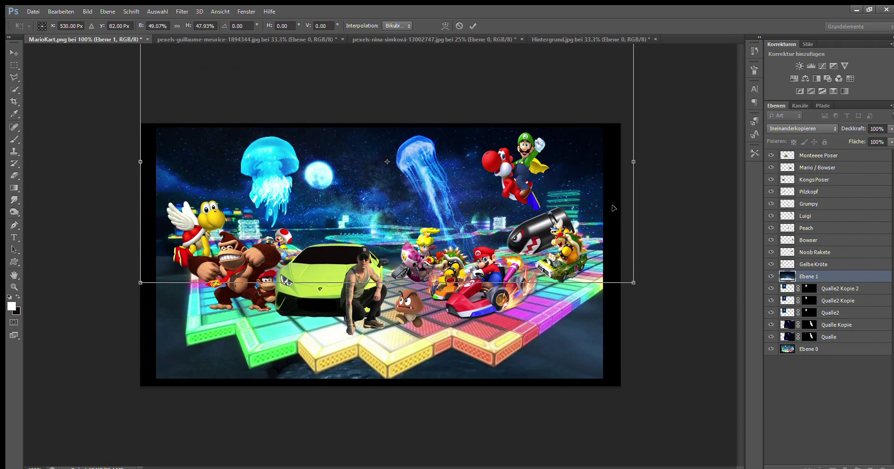
{"action": "key", "text": "Return"}
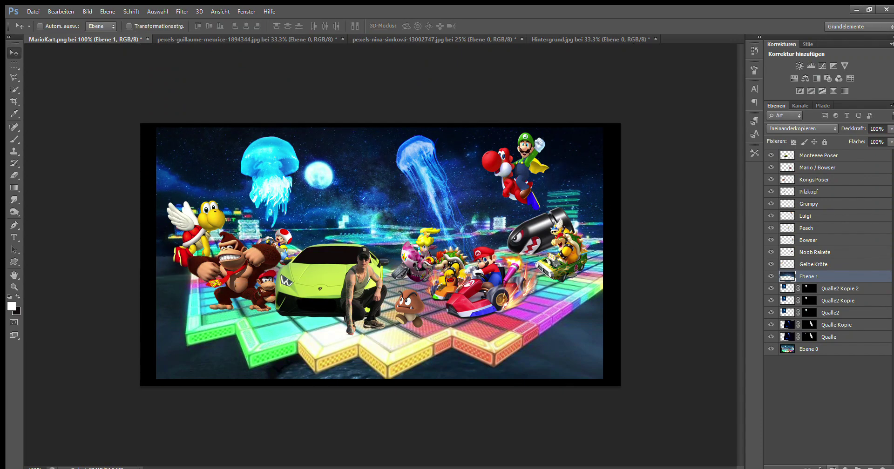
- Add a layer mask to Ebene 1, zoom in, and paint black over the dome and horizon glow
{"action": "left_click", "coordinate": [832, 467]}
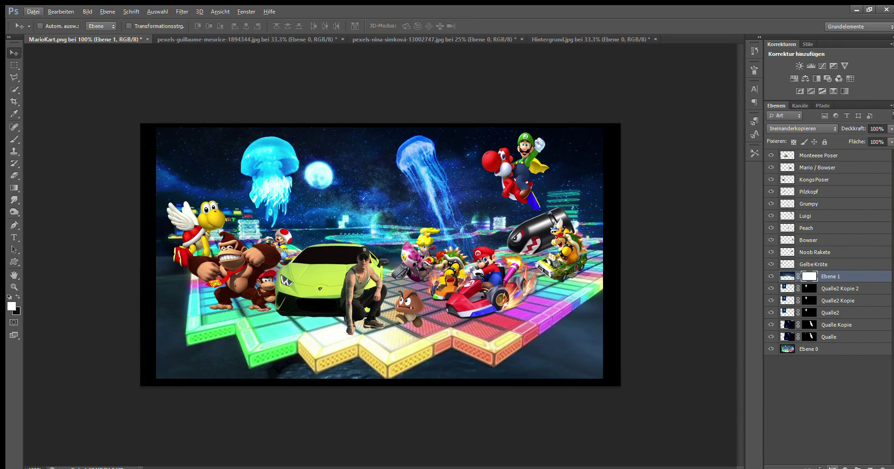
{"action": "key", "text": "z"}
{"action": "left_click", "coordinate": [573, 228]}
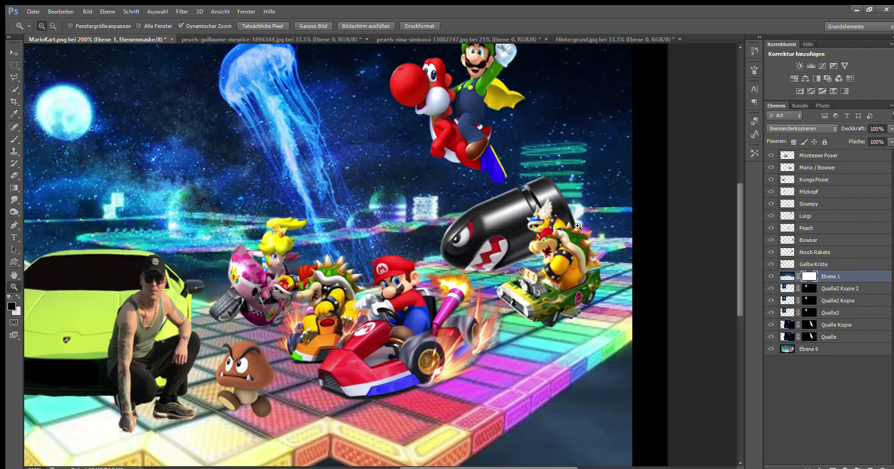
{"action": "left_click", "coordinate": [16, 140]}
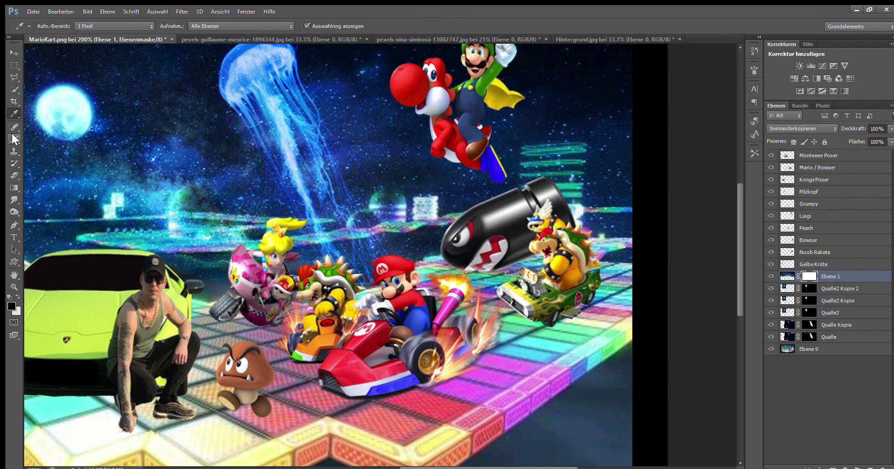
{"action": "left_click_drag", "start_coordinate": [356, 214], "coordinate": [390, 214]}
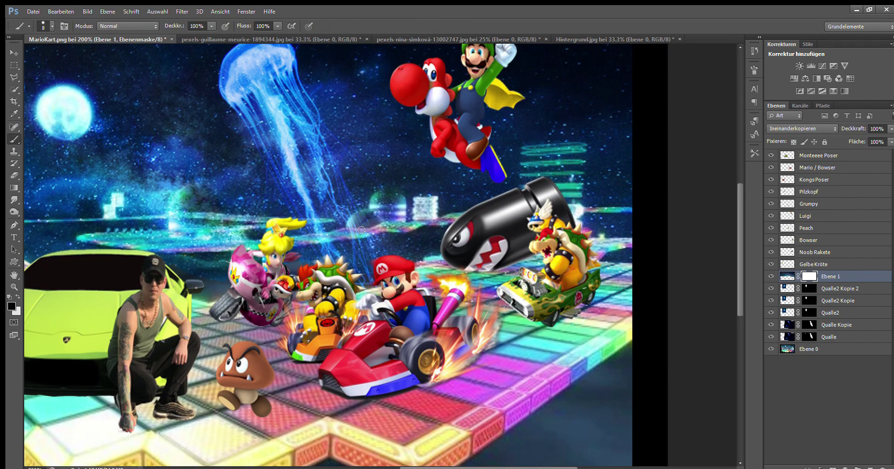
{"action": "left_click_drag", "start_coordinate": [388, 194], "coordinate": [410, 222]}
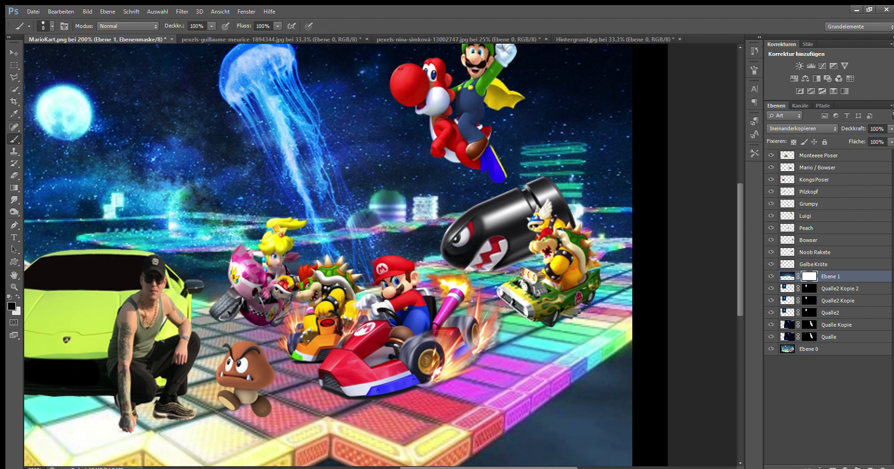
{"action": "left_click_drag", "start_coordinate": [356, 229], "coordinate": [216, 247]}
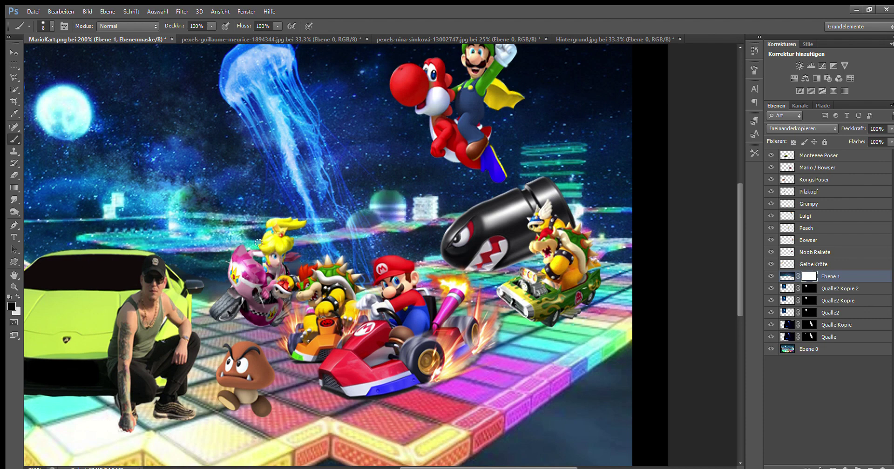
{"action": "left_click_drag", "start_coordinate": [160, 248], "coordinate": [141, 236]}
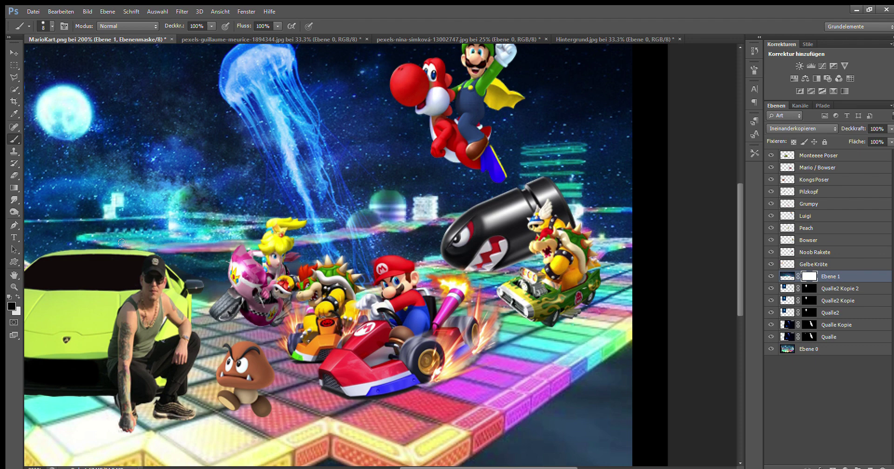
{"action": "mouse_move", "coordinate": [172, 209]}
{"action": "left_mouse_down"}
{"action": "mouse_move", "coordinate": [191, 194]}
{"action": "mouse_move", "coordinate": [305, 222]}
{"action": "left_mouse_up"}
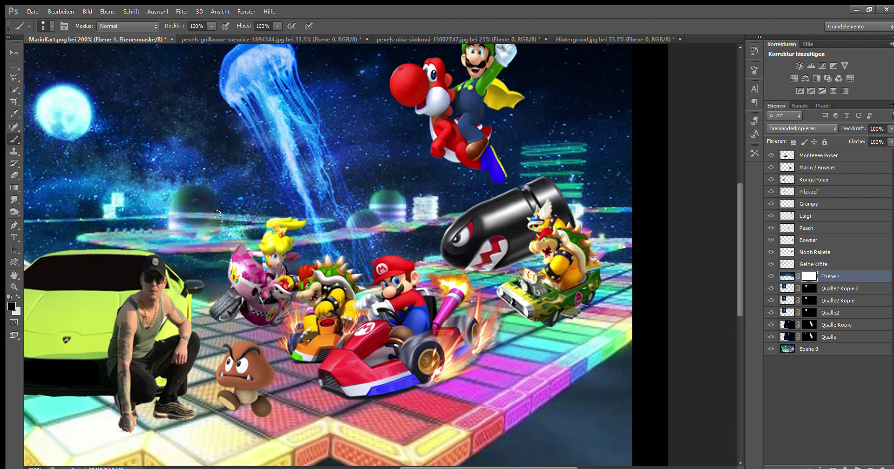
- Refine the horizon mask with a smaller brush to reveal the ice block, then zoom out
{"action": "left_click_drag", "start_coordinate": [236, 234], "coordinate": [242, 224]}
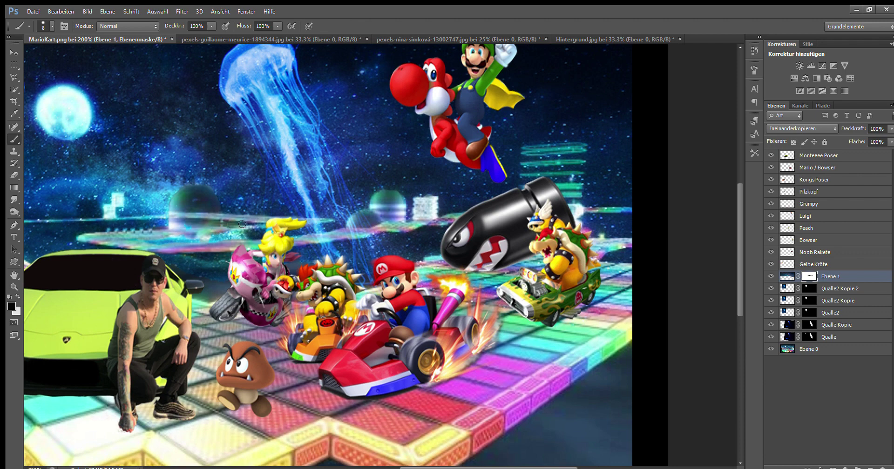
{"action": "left_click_drag", "start_coordinate": [171, 233], "coordinate": [154, 236]}
{"action": "mouse_move", "coordinate": [213, 238]}
{"action": "left_mouse_down"}
{"action": "mouse_move", "coordinate": [235, 234]}
{"action": "mouse_move", "coordinate": [195, 230]}
{"action": "left_mouse_up"}
{"action": "left_click_drag", "start_coordinate": [465, 466], "coordinate": [488, 465]}
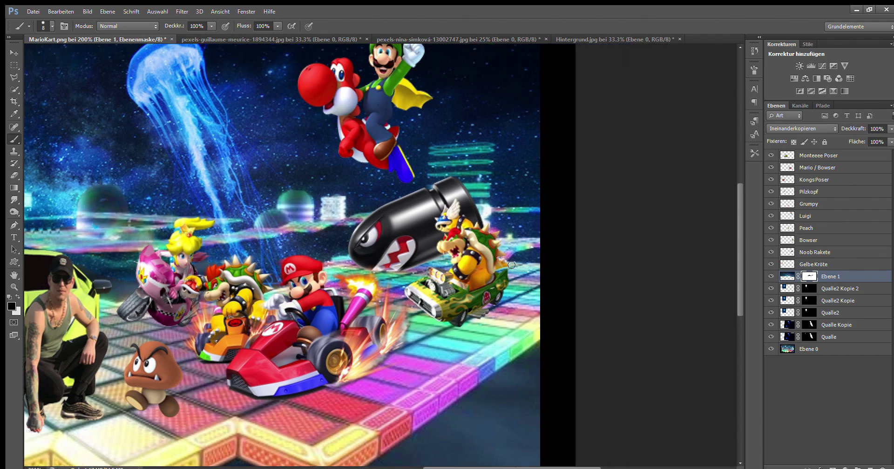
{"action": "left_click_drag", "start_coordinate": [391, 200], "coordinate": [311, 225]}
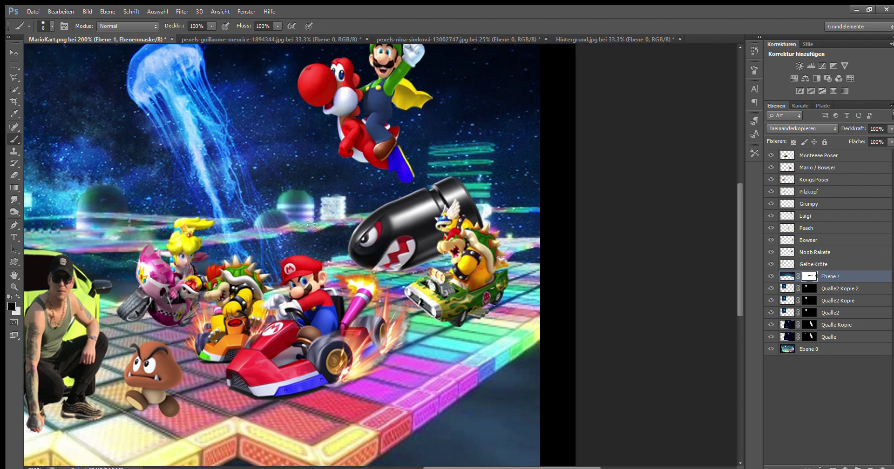
{"action": "key", "text": "bracketleft"}
{"action": "key", "text": "bracketleft"}
{"action": "key", "text": "bracketleft"}
{"action": "left_click_drag", "start_coordinate": [514, 465], "coordinate": [391, 465]}
{"action": "mouse_move", "coordinate": [300, 211]}
{"action": "left_mouse_down"}
{"action": "mouse_move", "coordinate": [211, 184]}
{"action": "mouse_move", "coordinate": [314, 184]}
{"action": "left_mouse_up"}
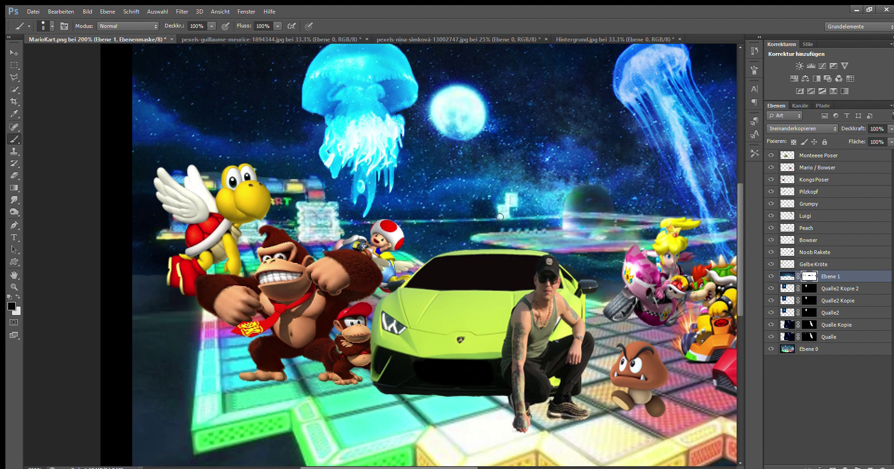
{"action": "key", "text": "z"}
{"action": "left_click", "coordinate": [398, 301], "text": "alt"}
{"action": "left_click", "coordinate": [398, 300], "text": "alt"}
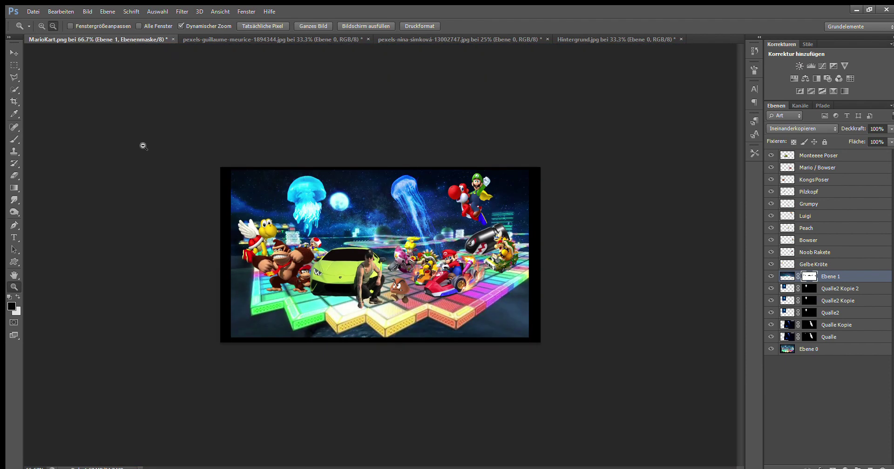
- Try painting a black shadow under the car on a new layer, then delete it
{"action": "key", "text": "alt+comma"}
{"action": "left_click", "coordinate": [13, 140]}
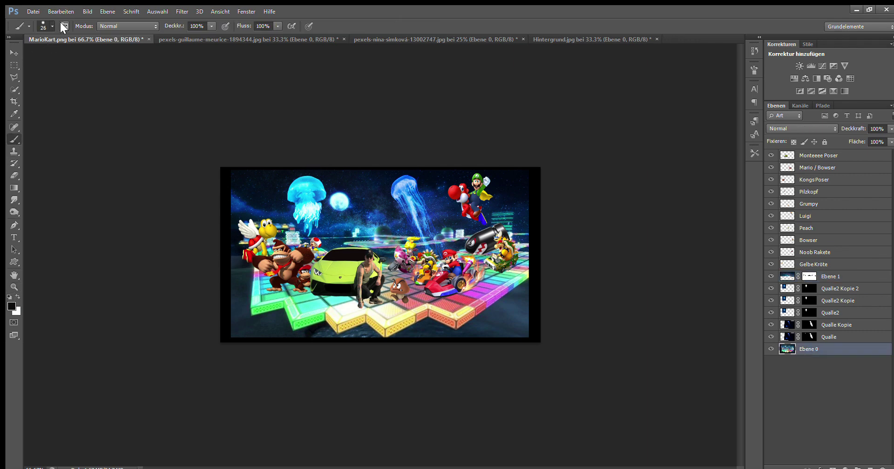
{"action": "key", "text": "z"}
{"action": "key", "text": "ctrl+plus"}
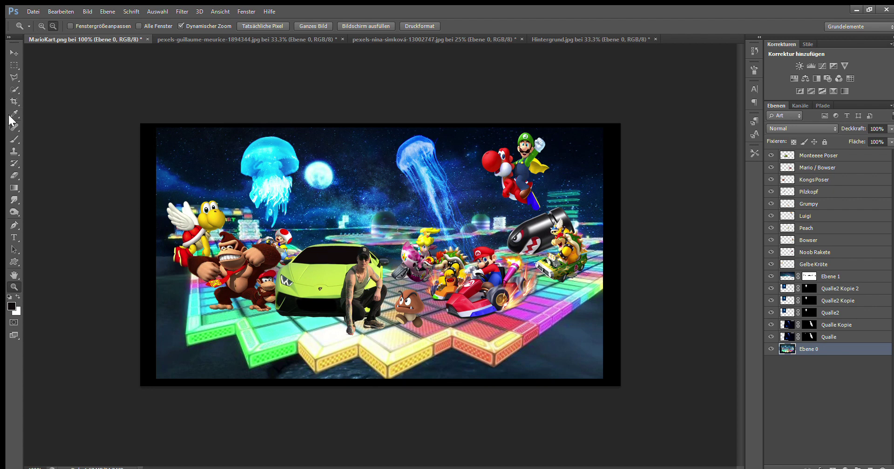
{"action": "left_click", "coordinate": [14, 113]}
{"action": "left_click", "coordinate": [14, 139]}
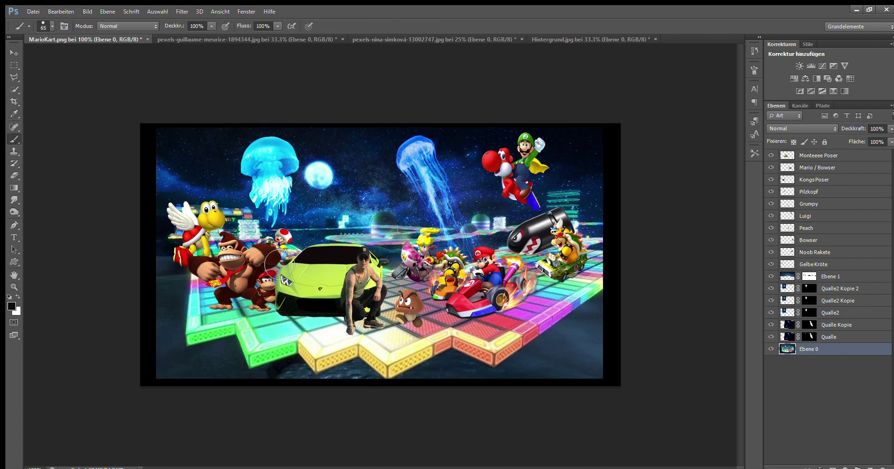
{"action": "left_click_drag", "start_coordinate": [279, 321], "coordinate": [368, 326]}
{"action": "key", "text": "ctrl+z"}
{"action": "left_click", "coordinate": [869, 467]}
{"action": "mouse_move", "coordinate": [279, 326]}
{"action": "left_mouse_down"}
{"action": "mouse_move", "coordinate": [386, 321]}
{"action": "mouse_move", "coordinate": [239, 323]}
{"action": "left_mouse_up"}
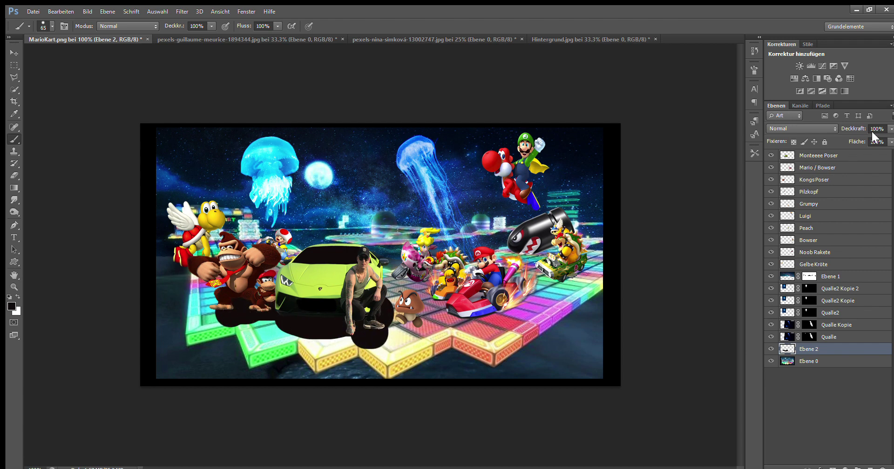
{"action": "left_click_drag", "start_coordinate": [890, 129], "coordinate": [887, 138]}
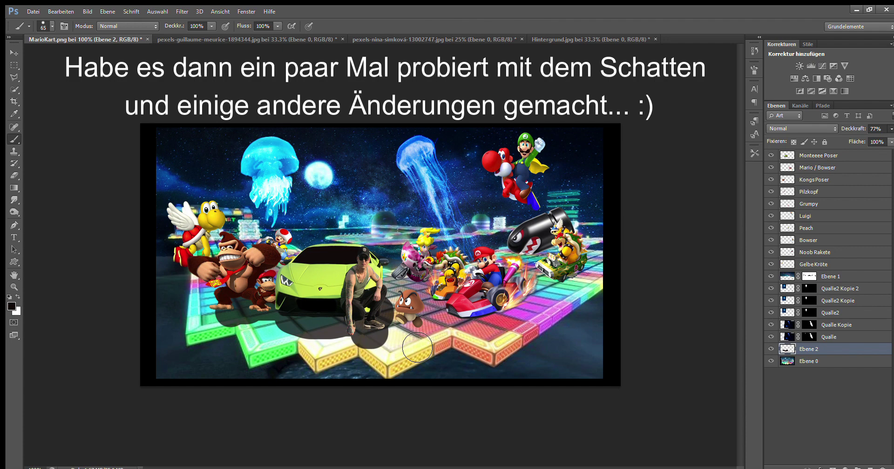
{"action": "key", "text": "Delete"}
- Repaint a dark shadow blob beneath the car and crouching man on a fresh layer
{"action": "mouse_move", "coordinate": [333, 314]}
{"action": "left_mouse_down"}
{"action": "mouse_move", "coordinate": [378, 332]}
{"action": "mouse_move", "coordinate": [374, 342]}
{"action": "left_mouse_up"}
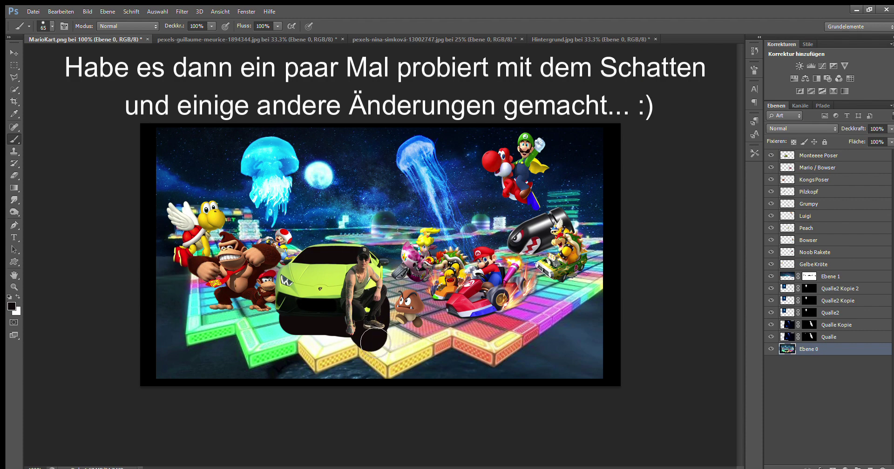
{"action": "left_click_drag", "start_coordinate": [883, 126], "coordinate": [880, 136]}
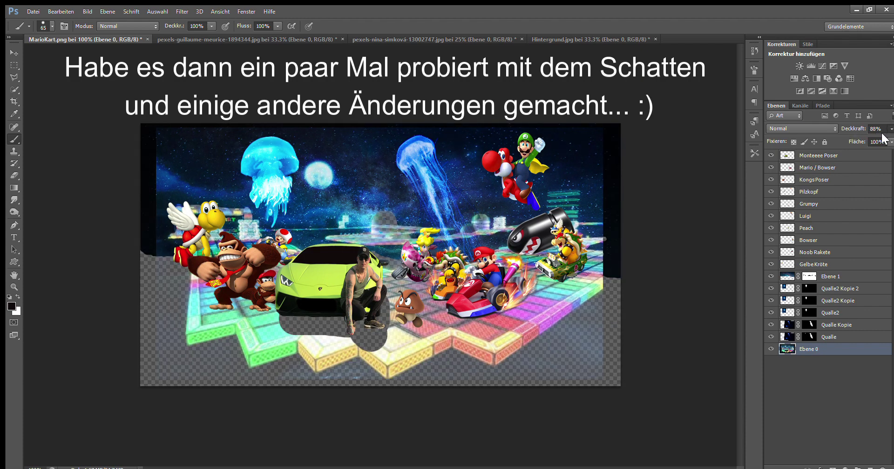
{"action": "left_click_drag", "start_coordinate": [883, 138], "coordinate": [889, 137]}
{"action": "left_click", "coordinate": [869, 466]}
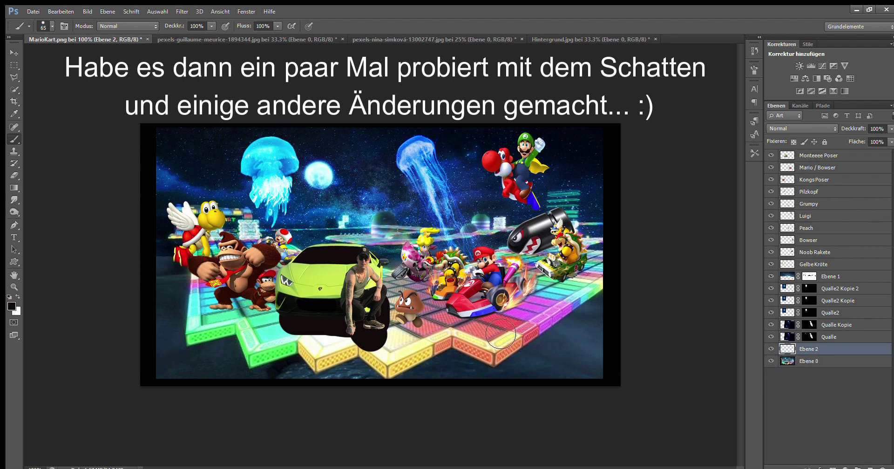
{"action": "key", "text": "Delete"}
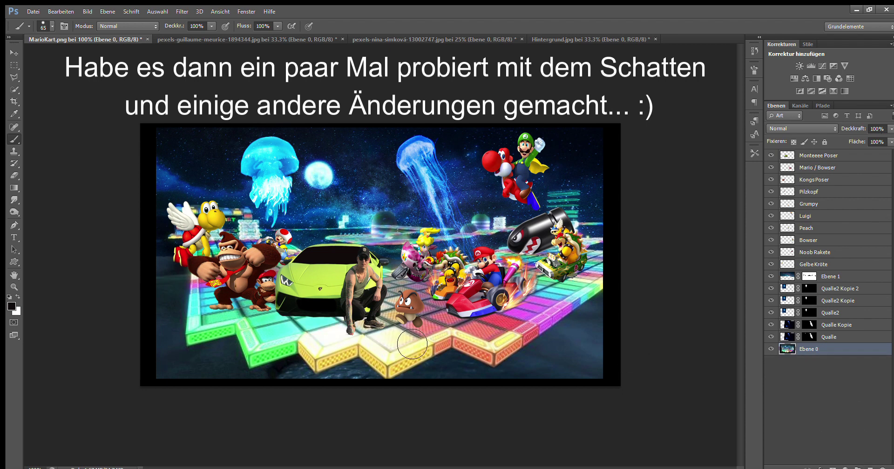
{"action": "left_click", "coordinate": [870, 467]}
{"action": "mouse_move", "coordinate": [335, 316]}
{"action": "left_mouse_down"}
{"action": "mouse_move", "coordinate": [323, 330]}
{"action": "mouse_move", "coordinate": [365, 333]}
{"action": "left_mouse_up"}
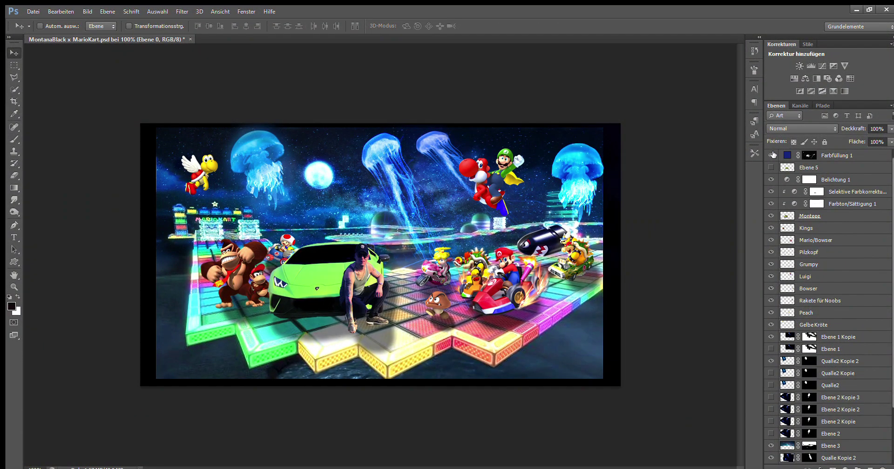
- Compare the Farbfüllung, Farbton/Sättigung and Selektive Farbkorrektur layers on and off, then save the collage
{"action": "left_click", "coordinate": [771, 155]}
{"action": "left_click", "coordinate": [770, 201]}
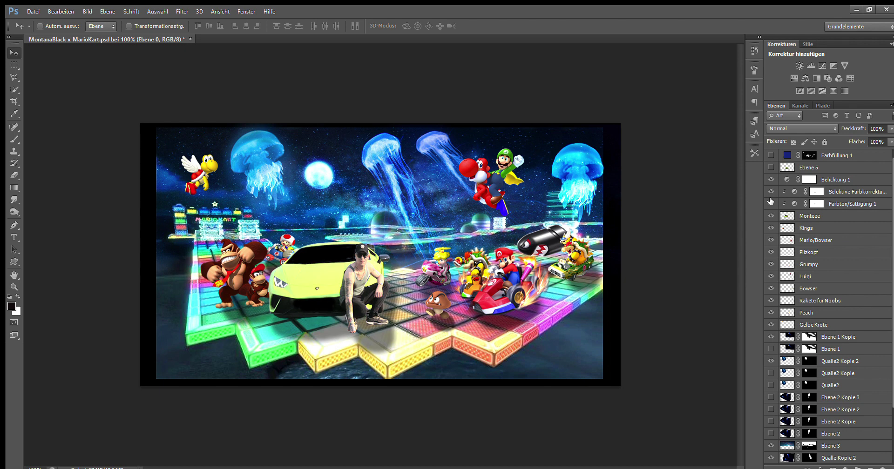
{"action": "left_click", "coordinate": [771, 201]}
{"action": "left_click", "coordinate": [770, 189]}
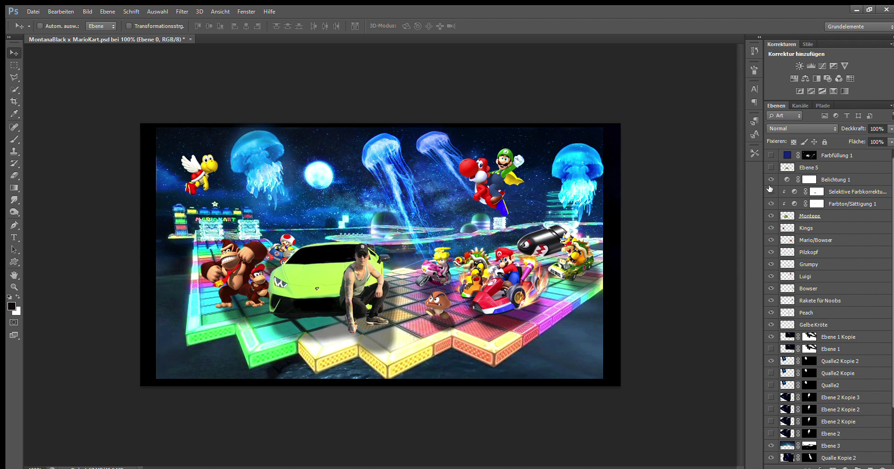
{"action": "scroll", "coordinate": [812, 190], "scroll_direction": "down", "scroll_amount": 3}
{"action": "scroll", "coordinate": [812, 190], "scroll_direction": "down", "scroll_amount": 2}
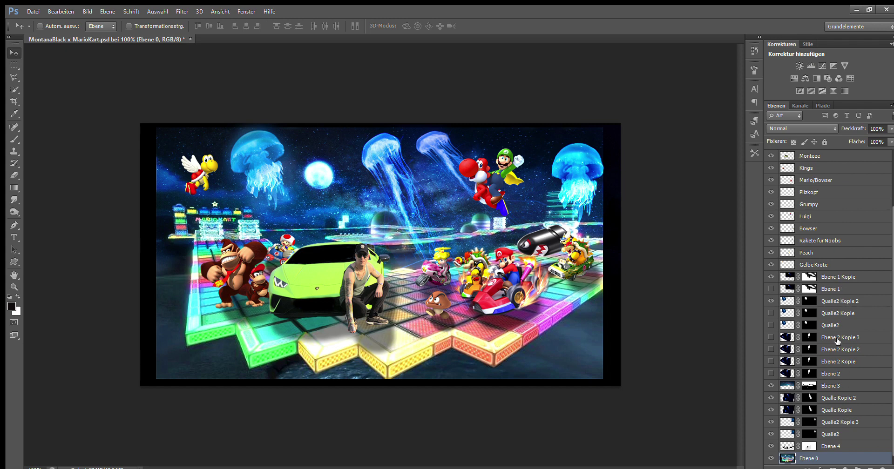
{"action": "scroll", "coordinate": [826, 330], "scroll_direction": "up", "scroll_amount": 5}
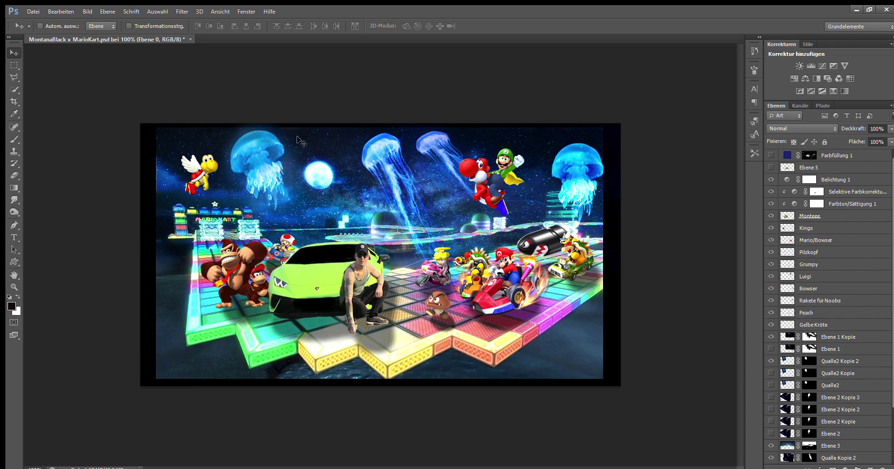
{"action": "key", "text": "ctrl+s"}
- Select every layer from Farbfüllung 1 down to Ebene 0 and merge them
{"action": "left_click", "coordinate": [836, 156]}
{"action": "scroll", "coordinate": [840, 255], "scroll_direction": "down", "scroll_amount": 3}
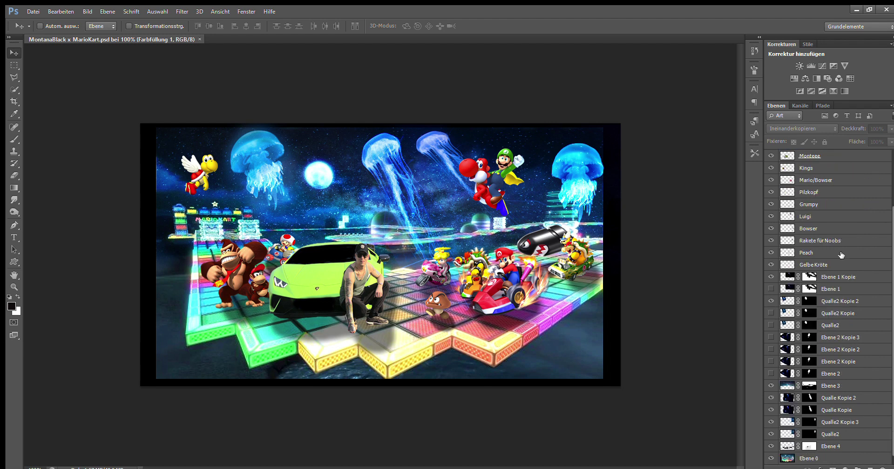
{"action": "left_click", "coordinate": [810, 459], "text": "shift"}
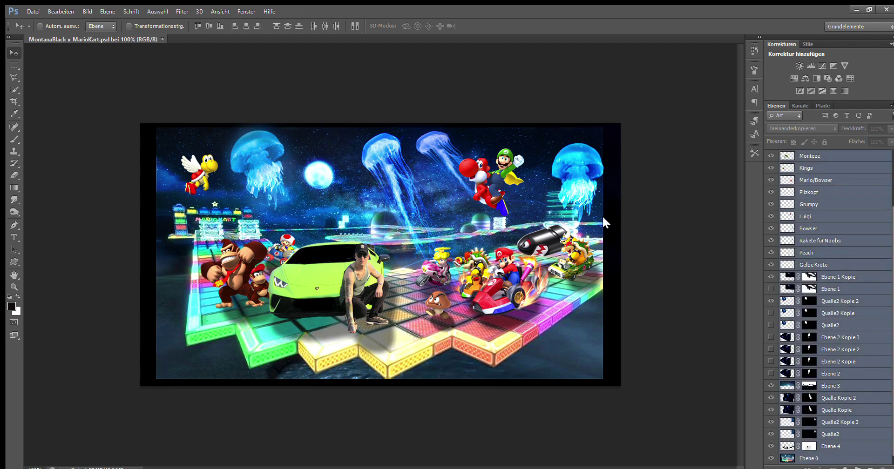
{"action": "key", "text": "ctrl+e"}
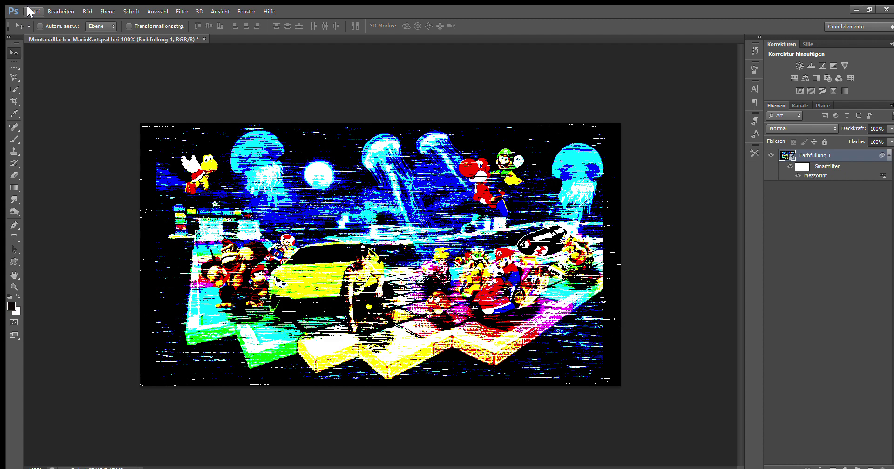
- Undo the Mezzotint and grainy Filtergalerie effects, briefly reapplying each to compare
{"action": "key", "text": "ctrl+z"}
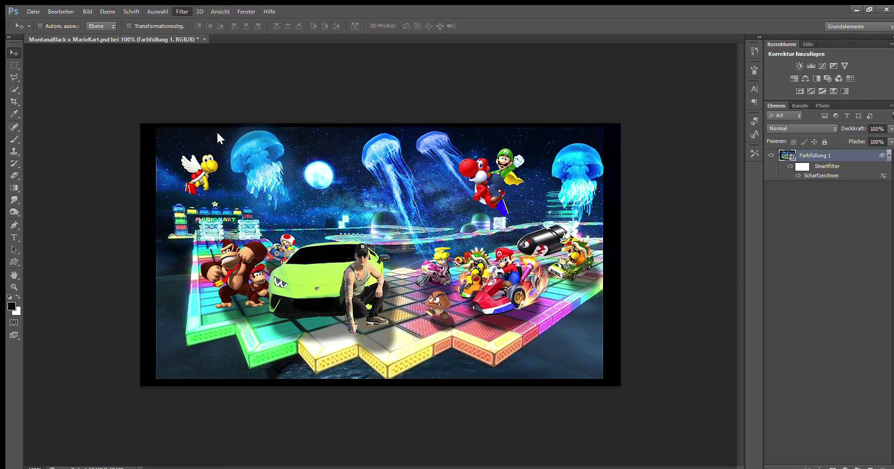
{"action": "key", "text": "ctrl+f"}
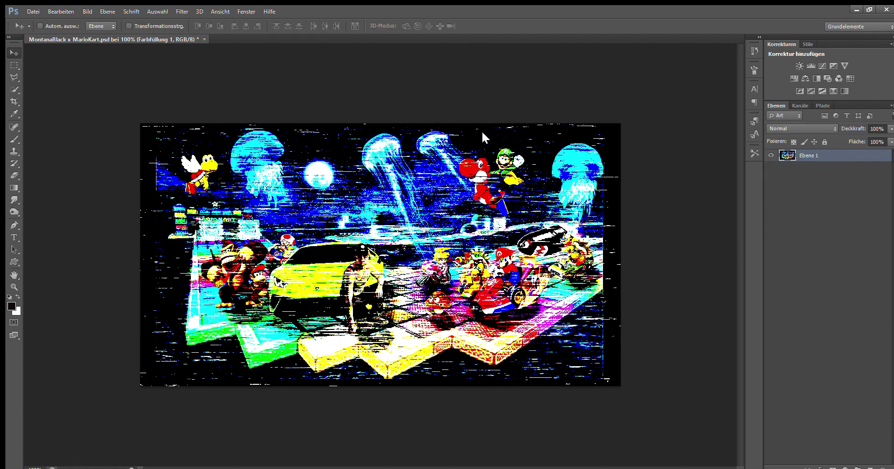
{"action": "key", "text": "ctrl+z"}
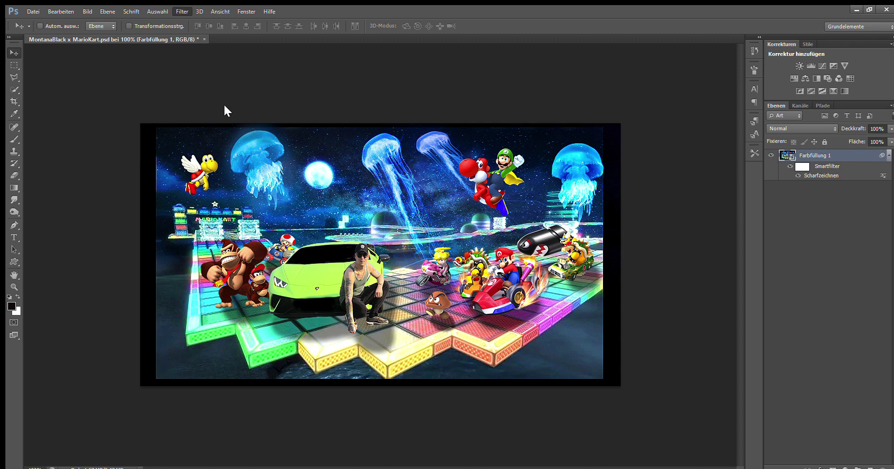
{"action": "key", "text": "ctrl+f"}
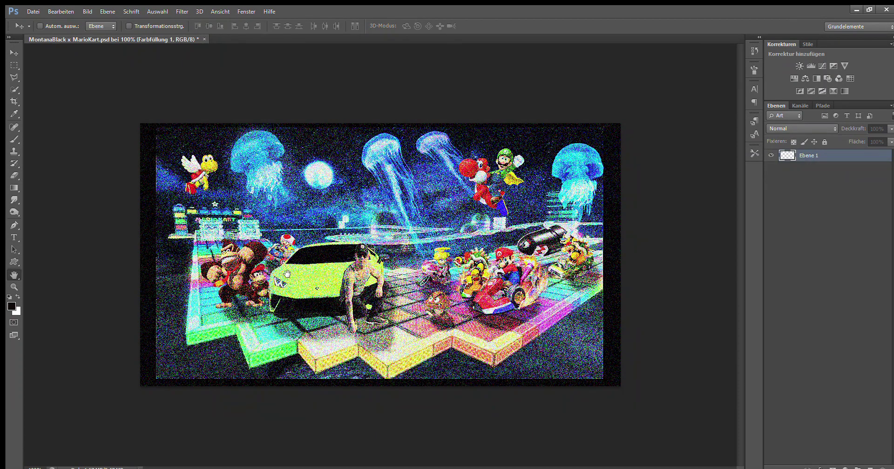
{"action": "key", "text": "ctrl+z"}
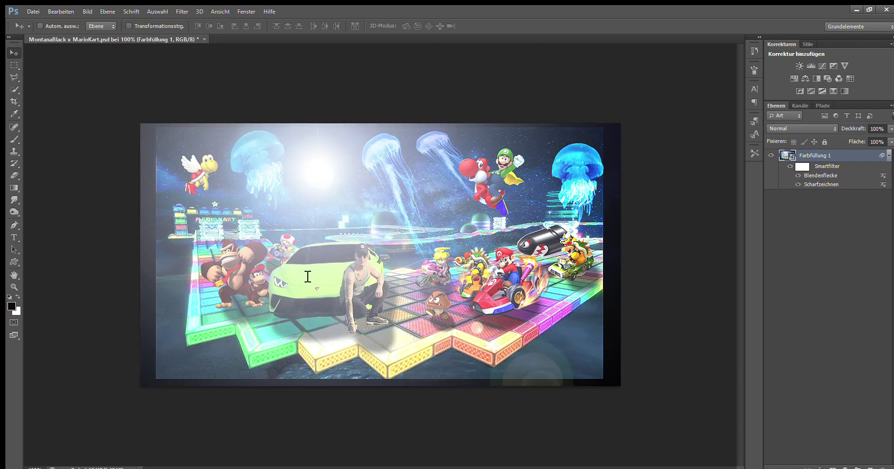
- Step back through history to remove the lens flare, keeping the sharpening
{"action": "key", "text": "h"}
{"action": "key", "text": "ctrl+e"}
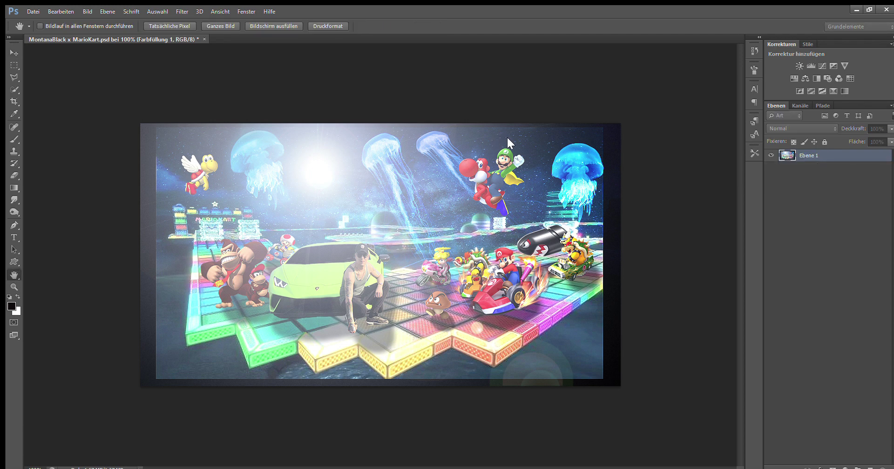
{"action": "key", "text": "ctrl+alt+z"}
{"action": "key", "text": "v"}
{"action": "key", "text": "ctrl+alt+z"}
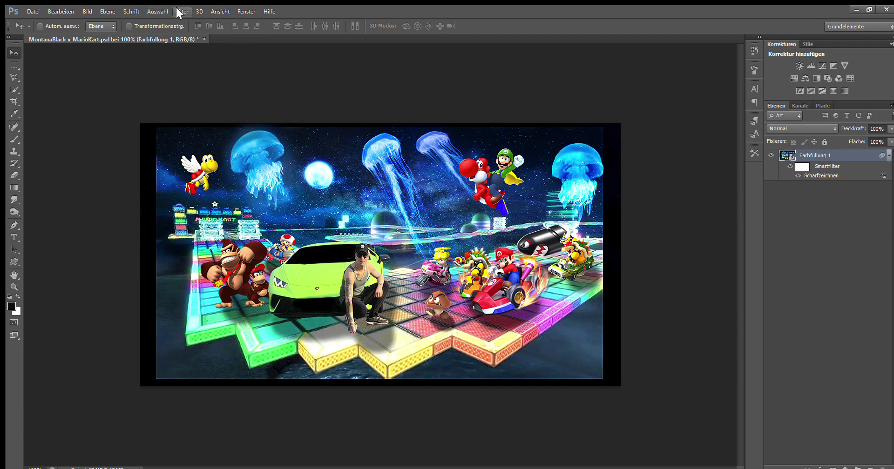
- Apply Beleuchtungseffekte with a point light, raised ambience and slightly adjusted exposure
{"action": "key", "text": "ctrl+alt+f"}
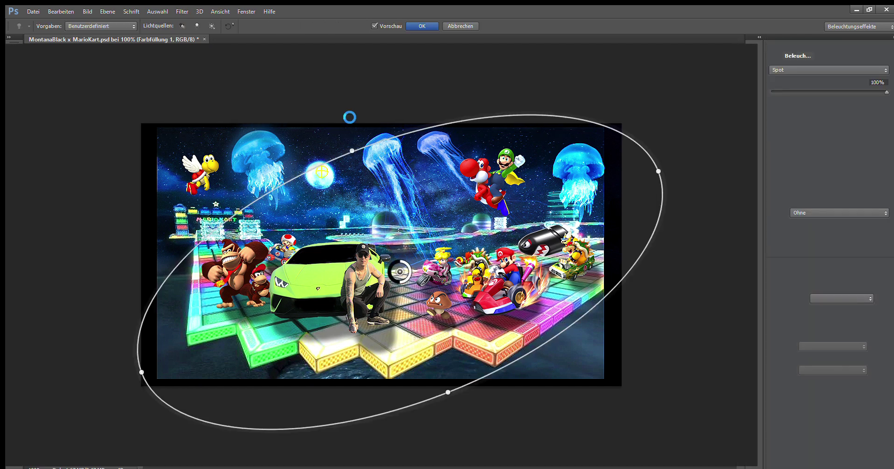
{"action": "left_click", "coordinate": [804, 296]}
{"action": "left_click_drag", "start_coordinate": [792, 200], "coordinate": [808, 200]}
{"action": "left_click_drag", "start_coordinate": [828, 134], "coordinate": [839, 134]}
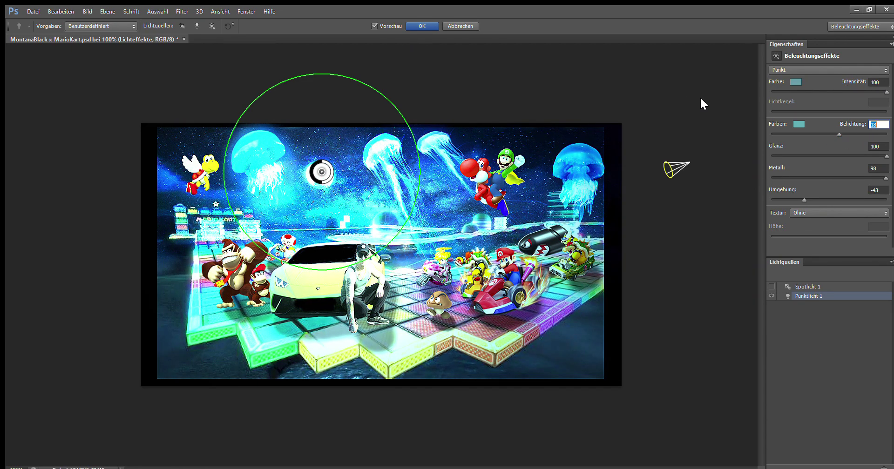
{"action": "left_click_drag", "start_coordinate": [839, 134], "coordinate": [823, 135]}
{"action": "left_click", "coordinate": [421, 27]}
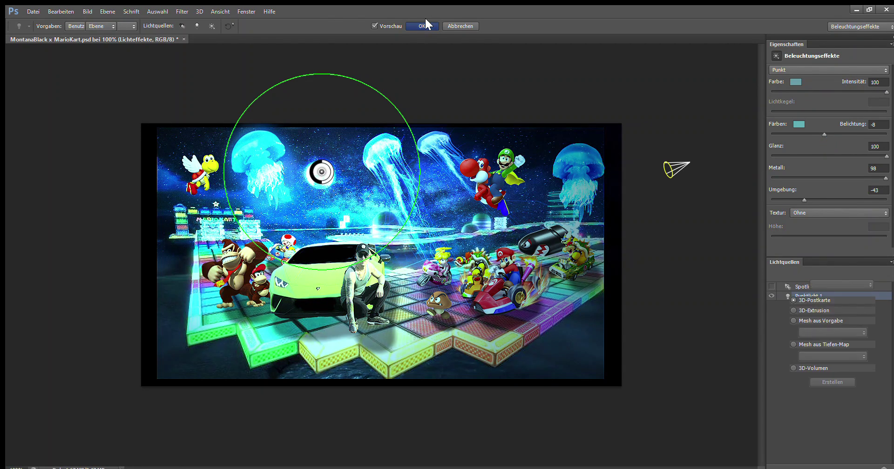
- Toggle the smart filters, lighting and sharpening on and off to compare the results
{"action": "left_click", "coordinate": [790, 166]}
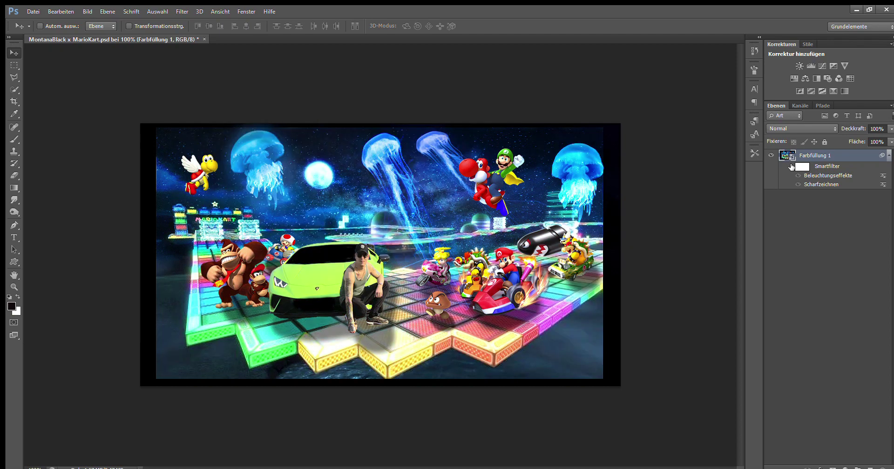
{"action": "left_click", "coordinate": [790, 166]}
{"action": "left_click", "coordinate": [797, 175]}
{"action": "left_click", "coordinate": [797, 176]}
{"action": "left_click", "coordinate": [797, 184]}
{"action": "left_click", "coordinate": [798, 185]}
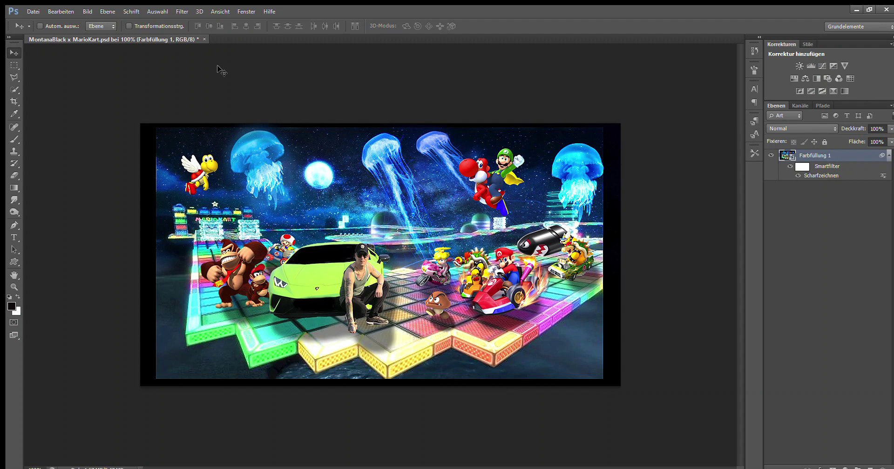
{"action": "left_click", "coordinate": [793, 175]}
{"action": "key", "text": "ctrl+f"}
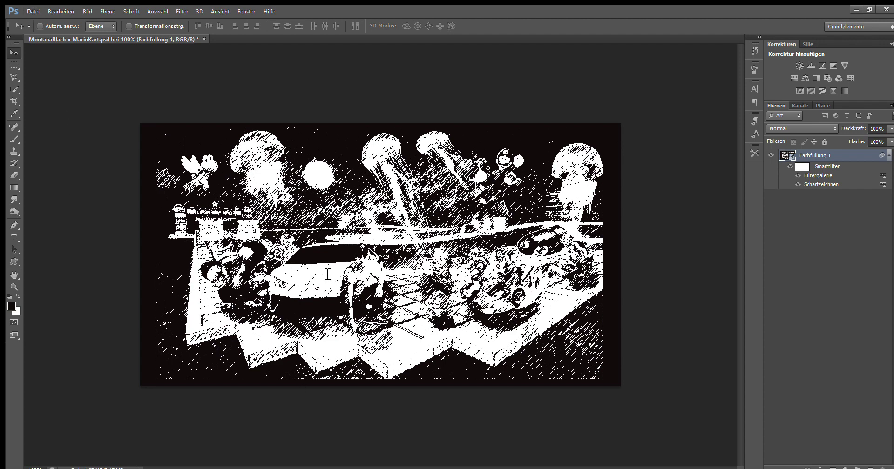
{"action": "key", "text": "ctrl+z"}
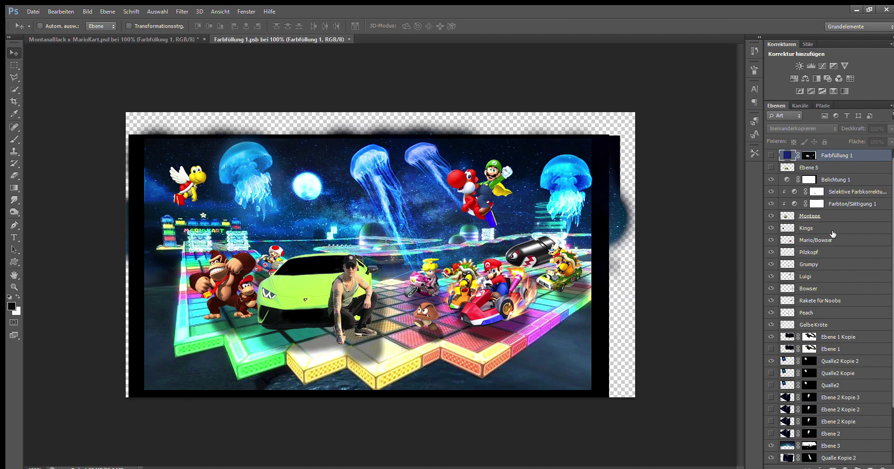
- Scroll through the Farbfüllung 1.psb layer list to review the original collage layers
{"action": "scroll", "coordinate": [832, 233], "scroll_direction": "up", "scroll_amount": 2}
{"action": "scroll", "coordinate": [830, 239], "scroll_direction": "down", "scroll_amount": 2}
{"action": "scroll", "coordinate": [829, 241], "scroll_direction": "up", "scroll_amount": 2}
{"action": "scroll", "coordinate": [829, 242], "scroll_direction": "down", "scroll_amount": 2}
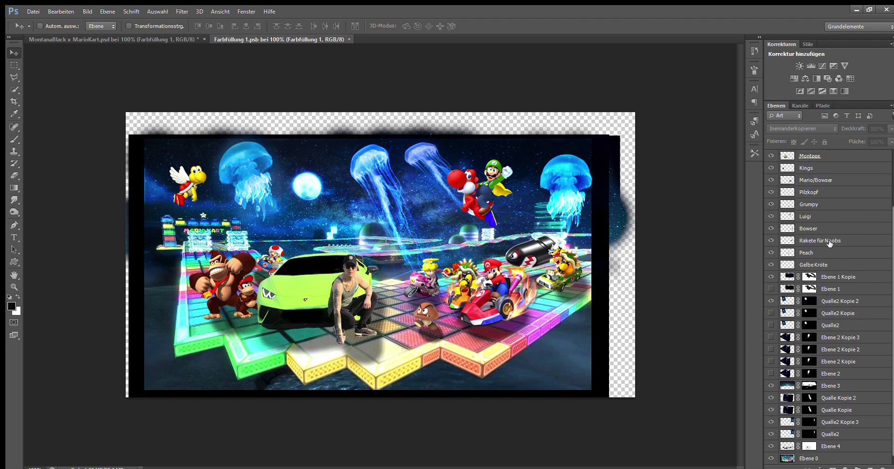